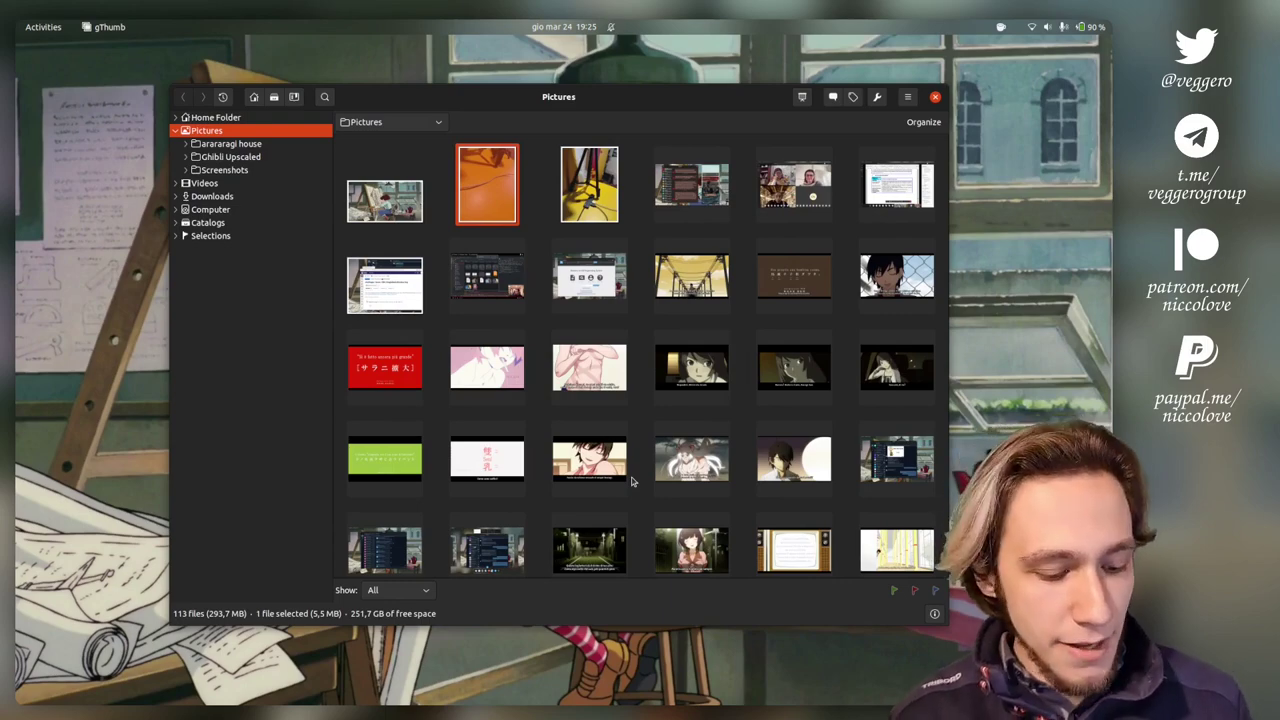
Open the anime screenshot (row 3, column 4) full-size in gThumb, then switch to Gwenview
{"action": "key", "text": "super"}
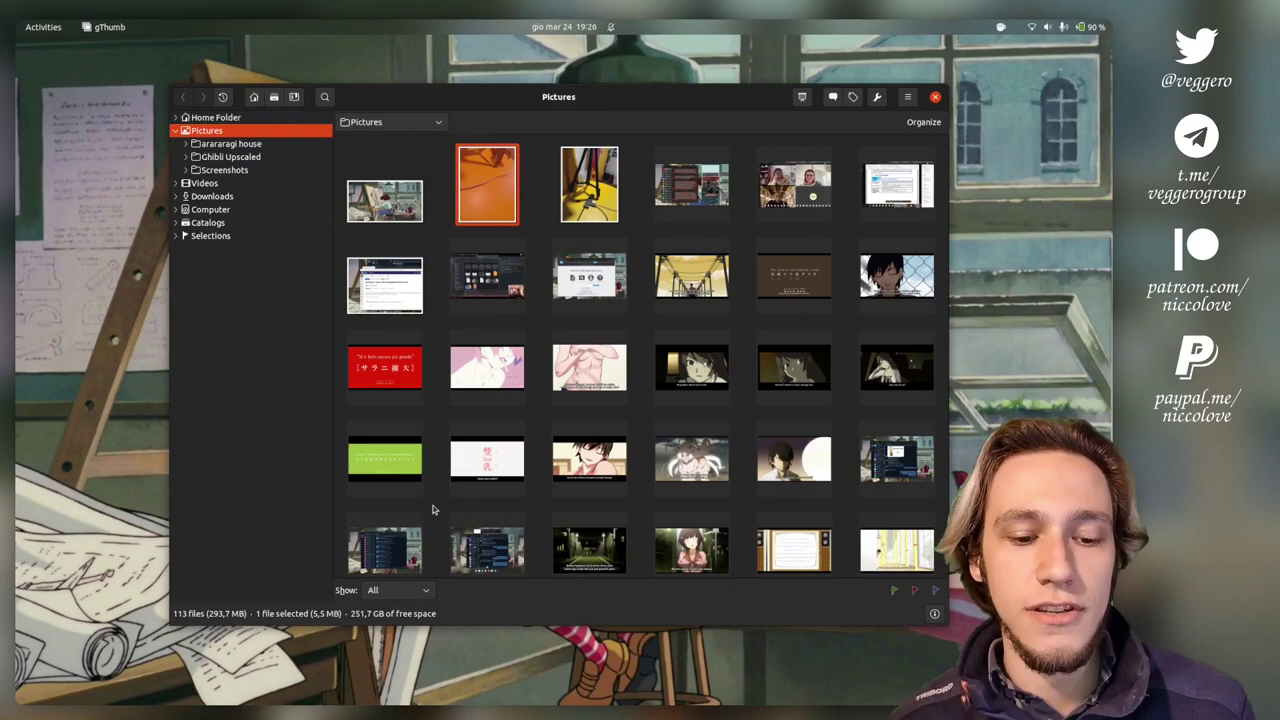
{"action": "left_click", "coordinate": [688, 376]}
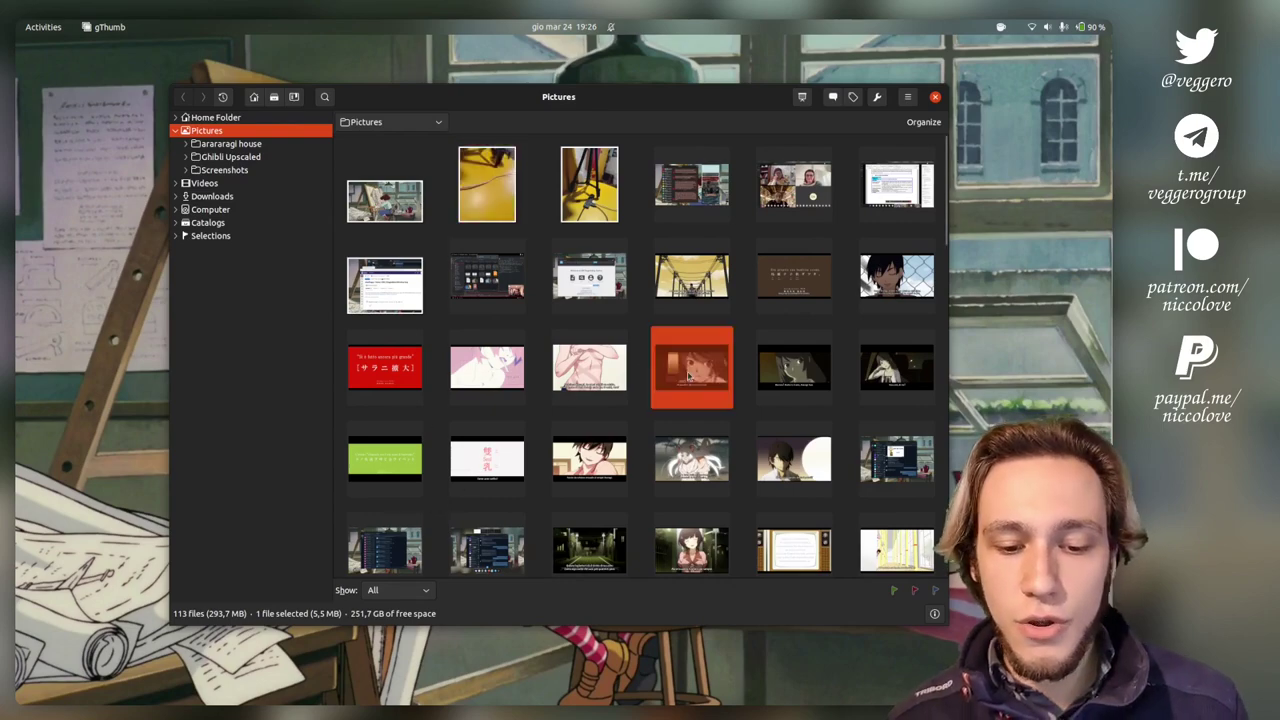
{"action": "left_click", "coordinate": [688, 376]}
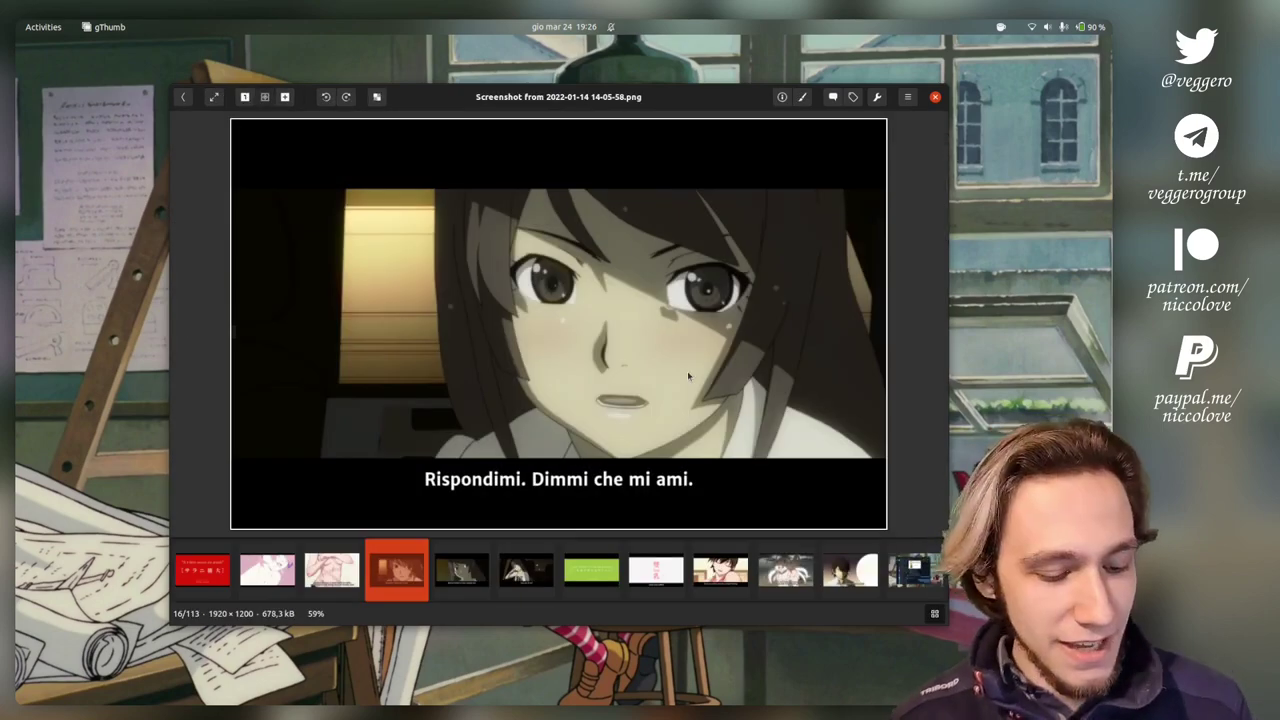
{"action": "key", "text": "alt+Tab"}
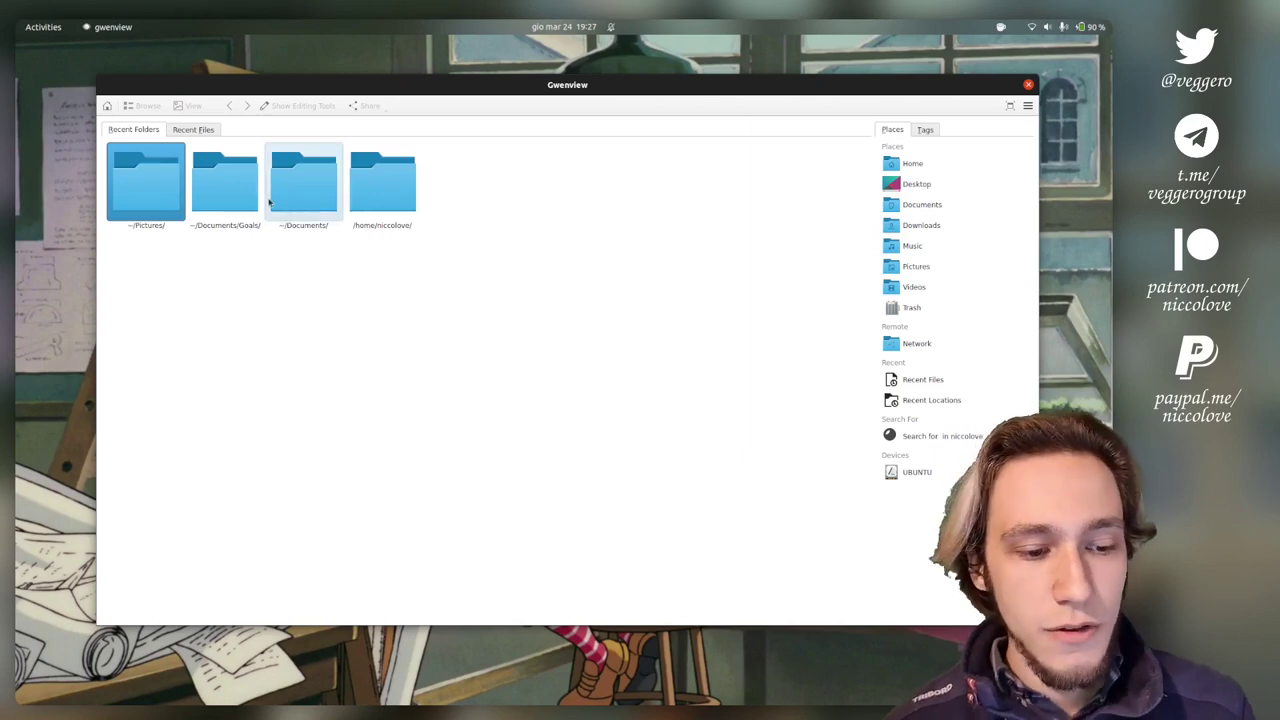
{"action": "left_click", "coordinate": [155, 192]}
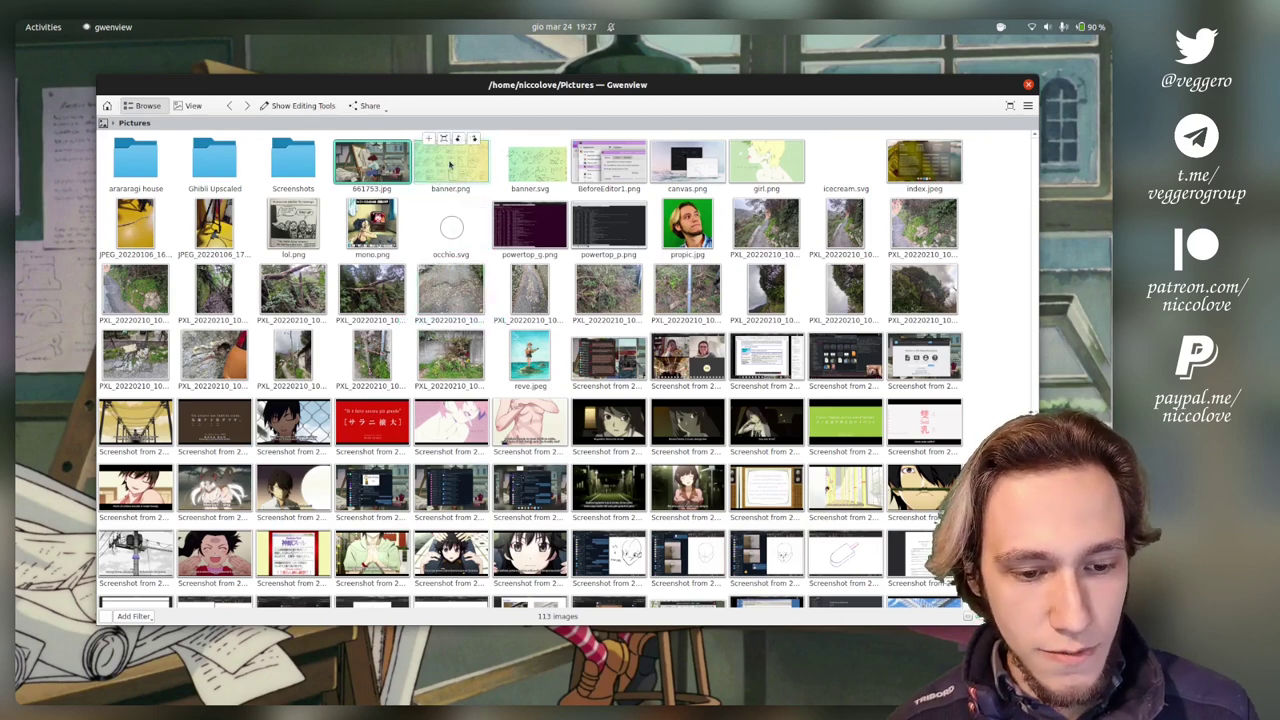
{"action": "double_click", "coordinate": [578, 422]}
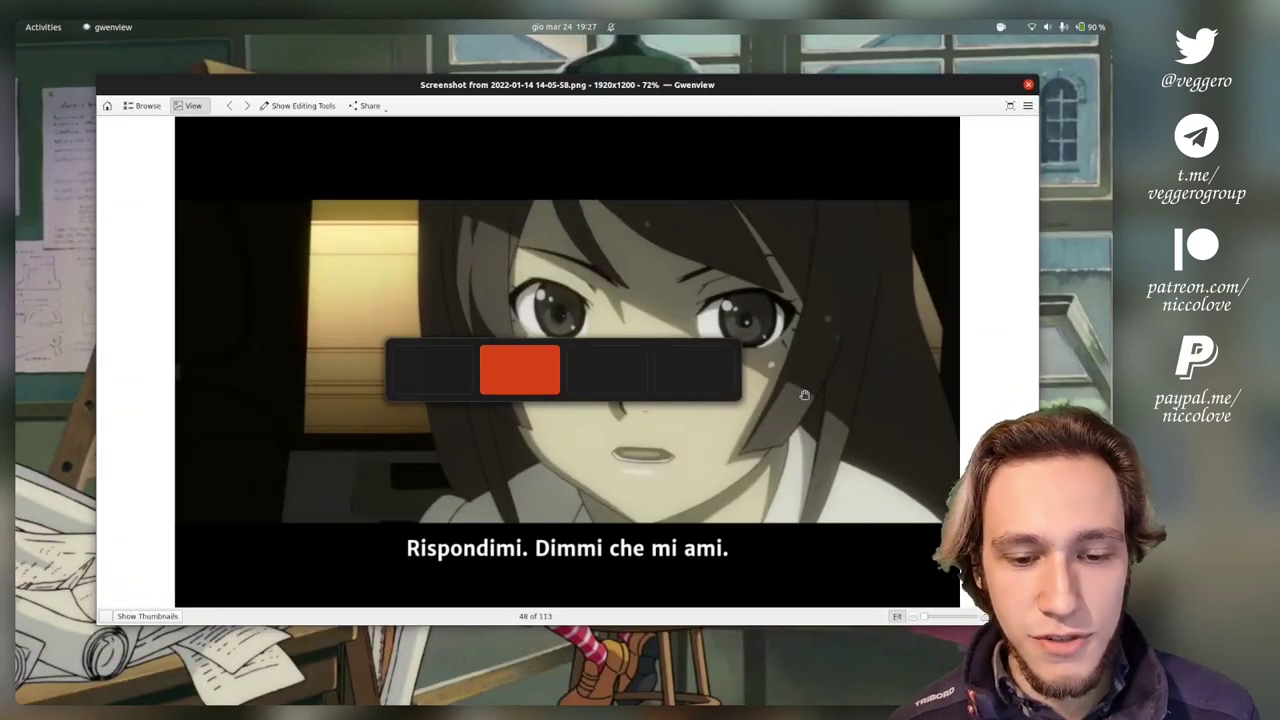
{"action": "left_click", "coordinate": [300, 106]}
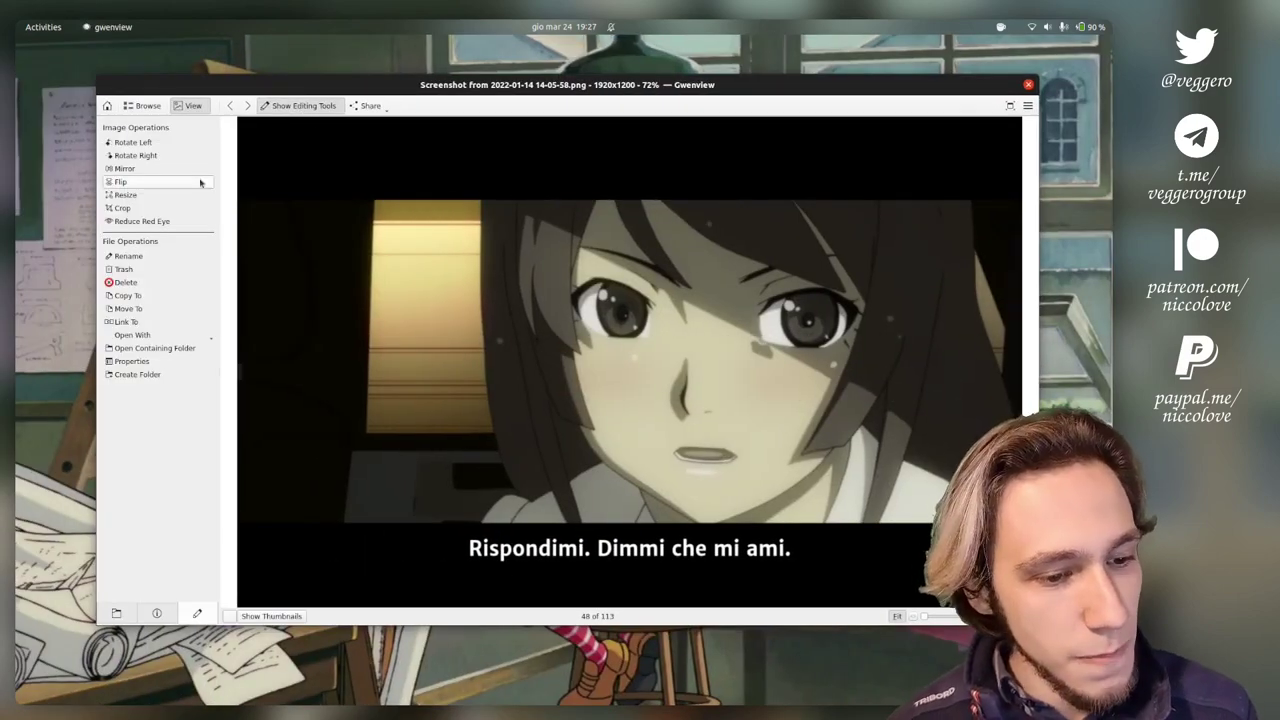
Draw a 1259×708 crop box over the screenshot, locked to a 16:9 aspect ratio
{"action": "left_click", "coordinate": [128, 208]}
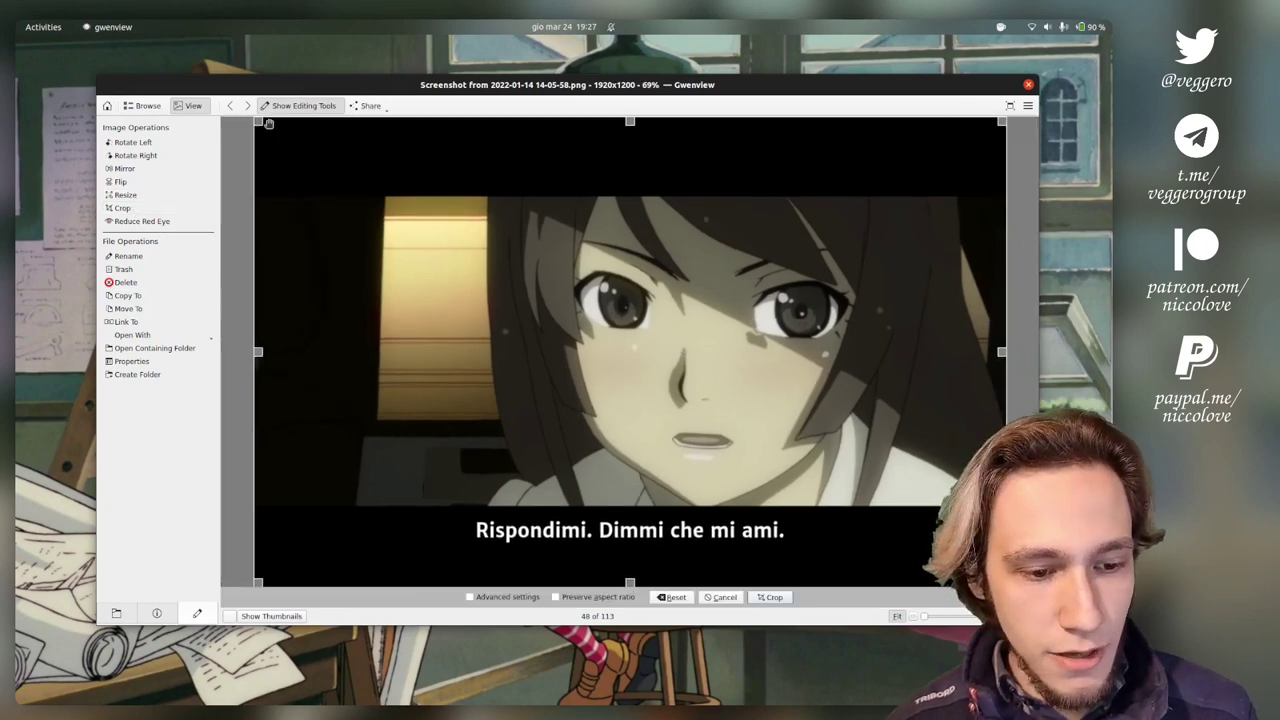
{"action": "left_click_drag", "start_coordinate": [256, 121], "coordinate": [511, 255]}
{"action": "left_click_drag", "start_coordinate": [771, 523], "coordinate": [647, 443]}
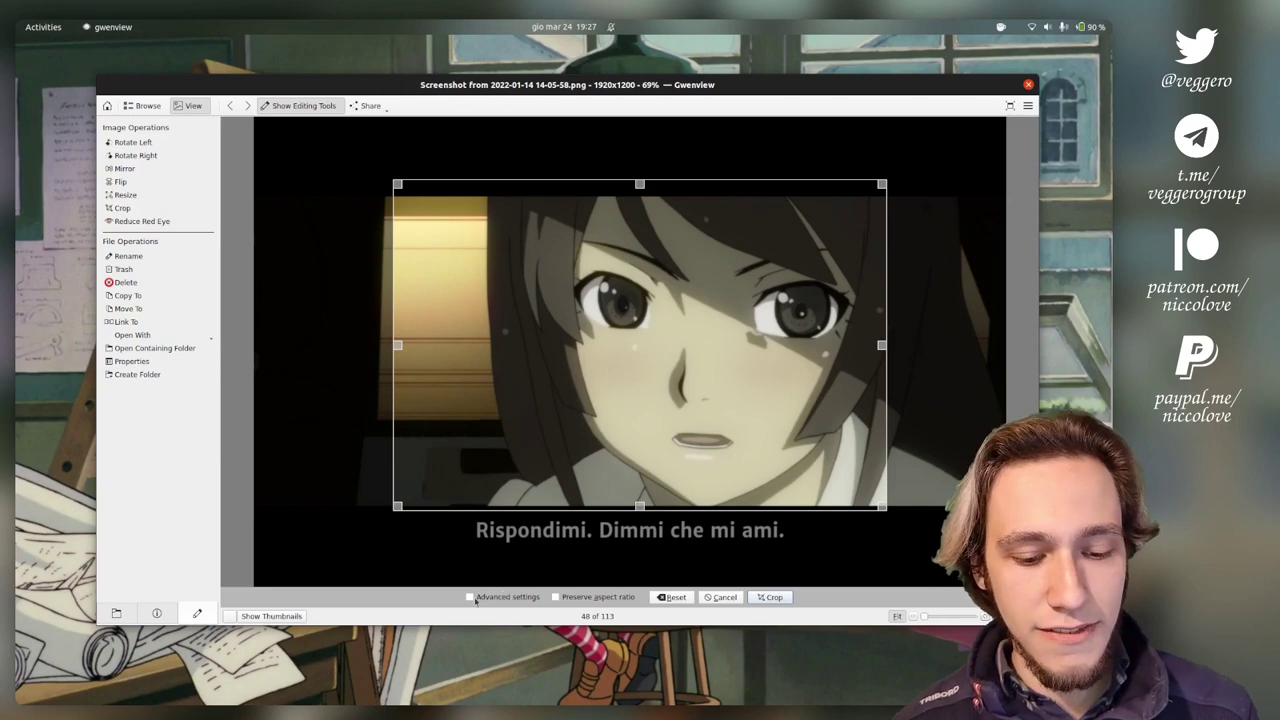
{"action": "left_click", "coordinate": [471, 597]}
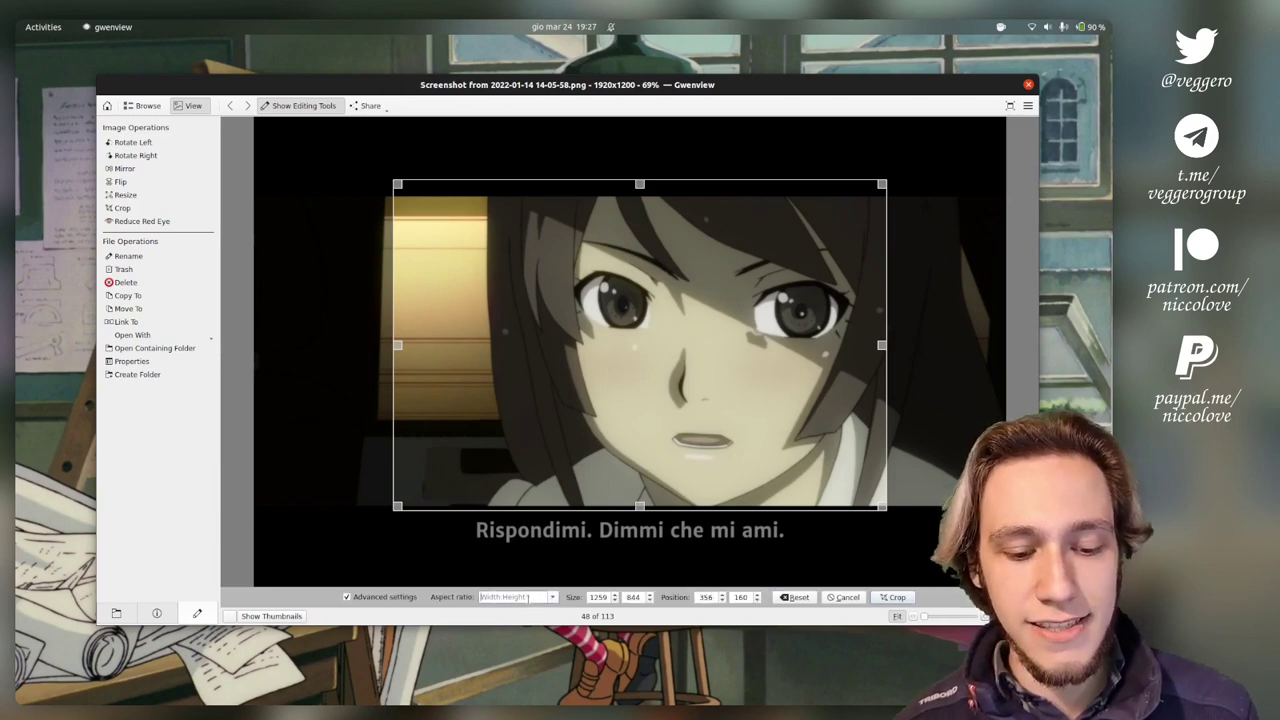
{"action": "left_click", "coordinate": [552, 598]}
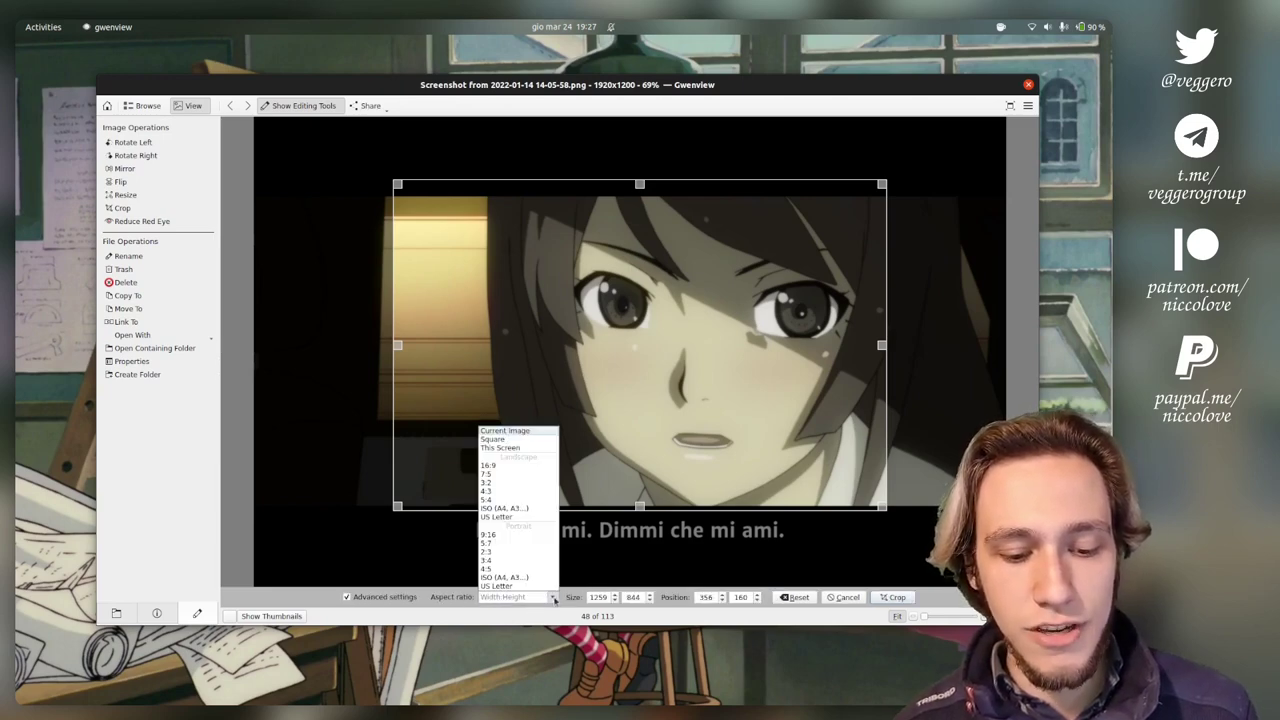
{"action": "left_click", "coordinate": [522, 472]}
{"action": "left_click_drag", "start_coordinate": [620, 375], "coordinate": [574, 437]}
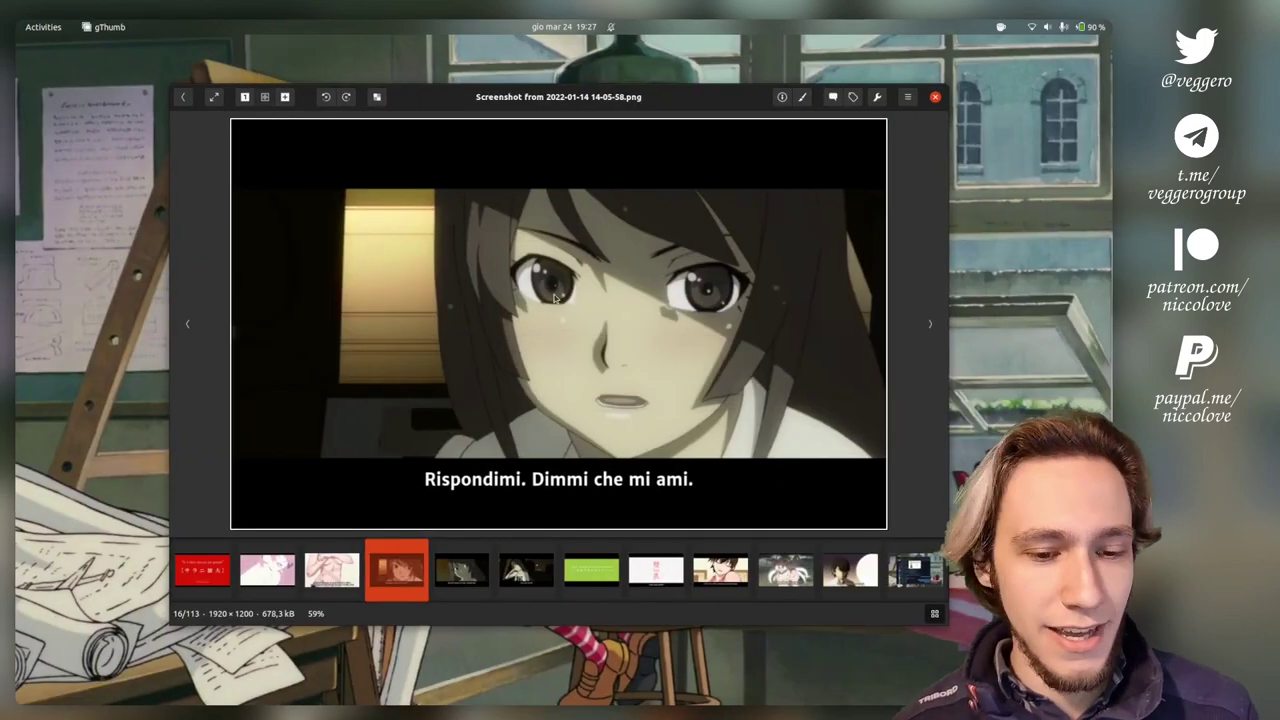
Set gThumb's crop box to 798×499 over the window, locked to the image's 1920×1200 ratio
{"action": "left_click", "coordinate": [802, 97]}
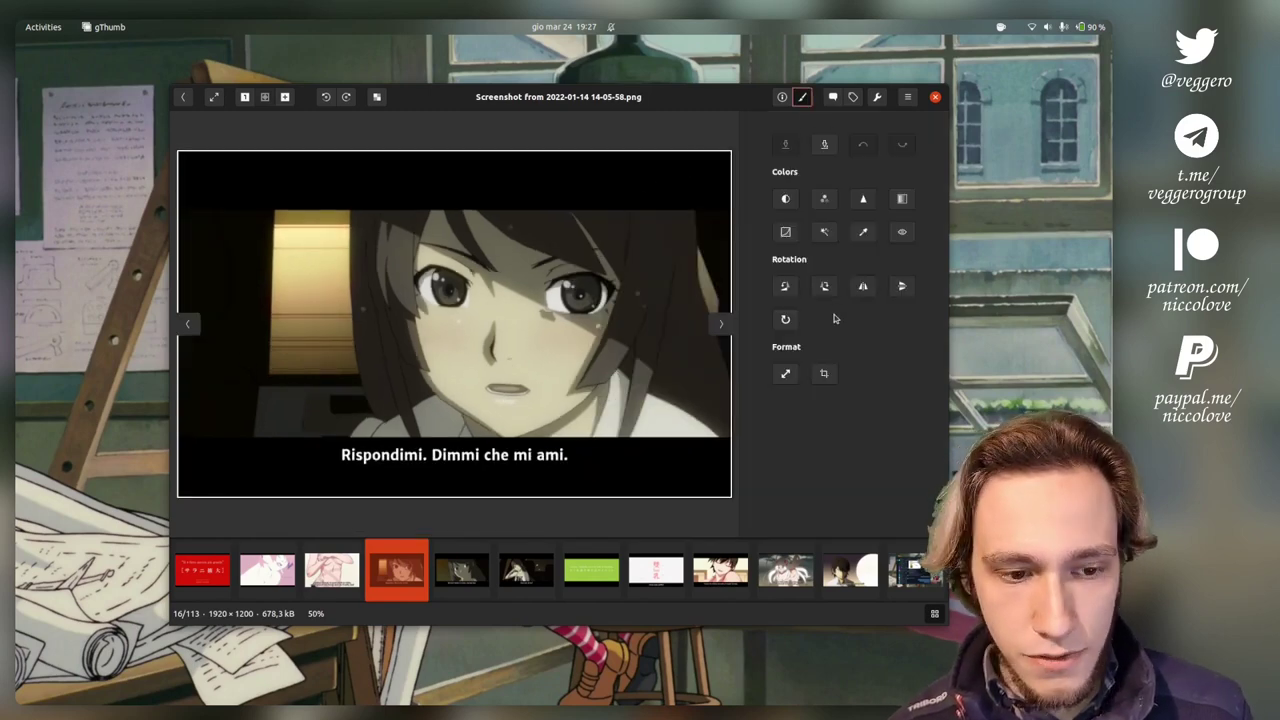
{"action": "left_click", "coordinate": [824, 373]}
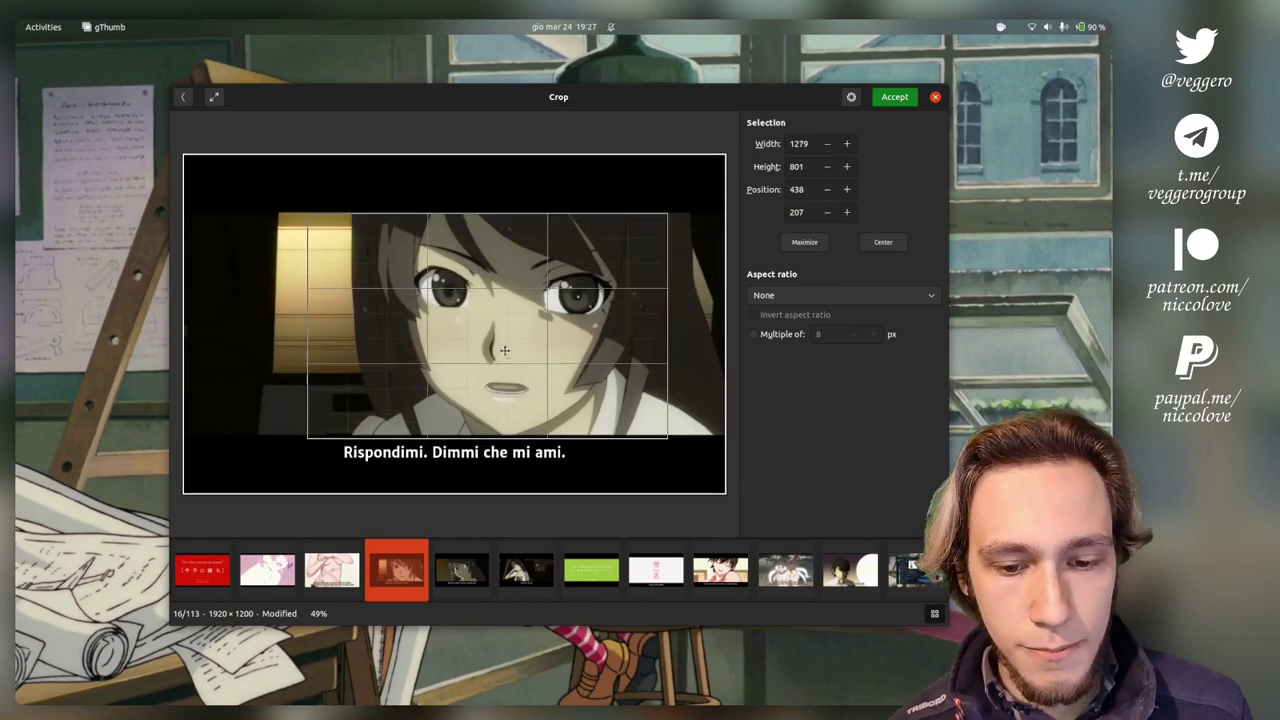
{"action": "left_click_drag", "start_coordinate": [505, 350], "coordinate": [466, 361]}
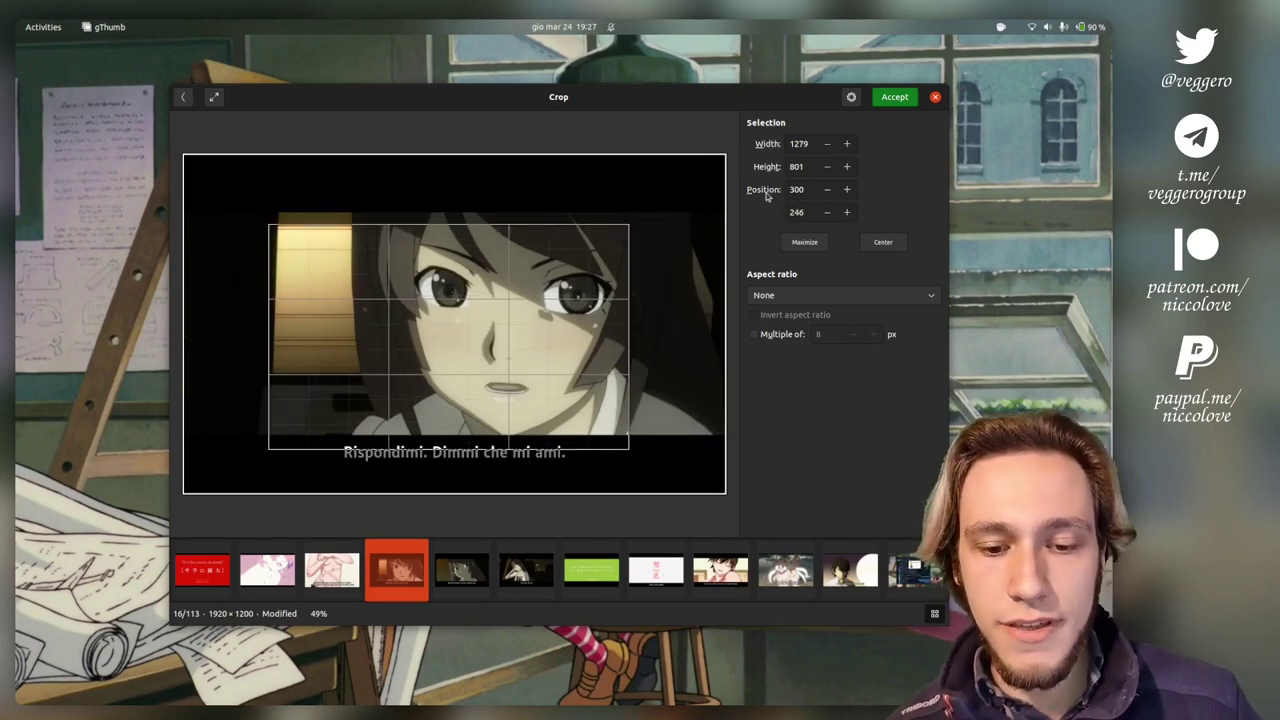
{"action": "left_click", "coordinate": [794, 295]}
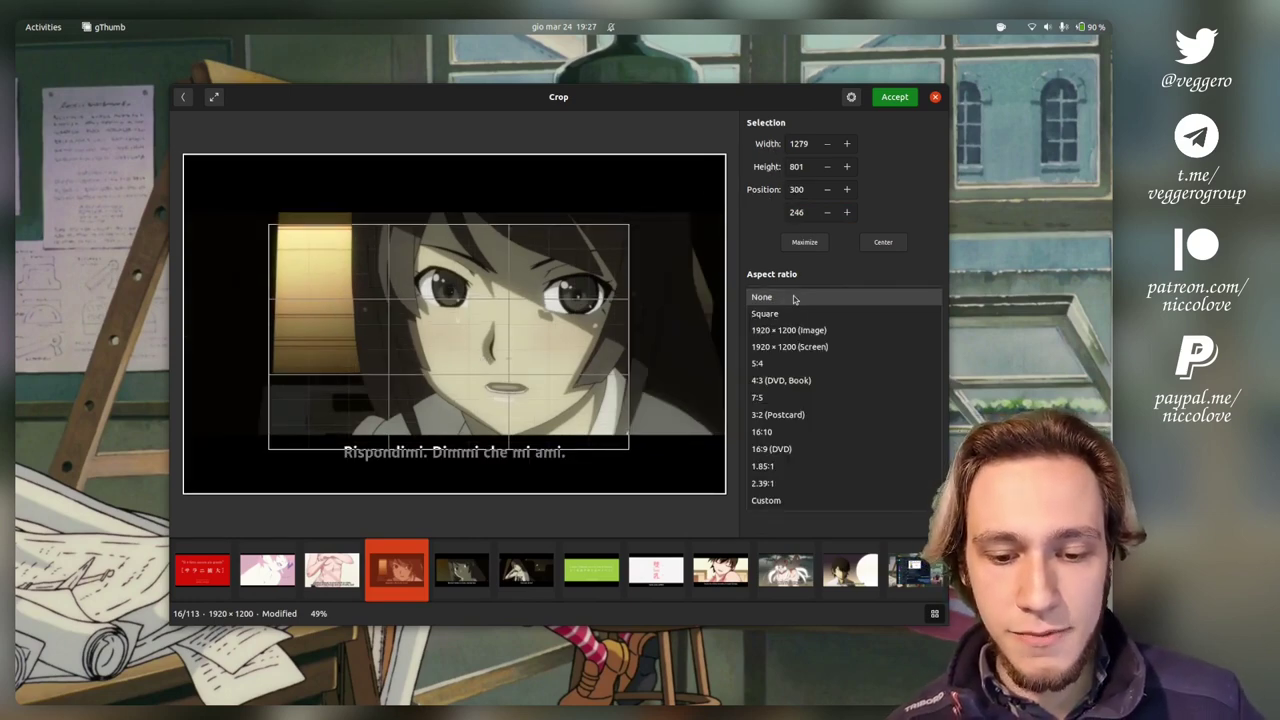
{"action": "left_click", "coordinate": [809, 334]}
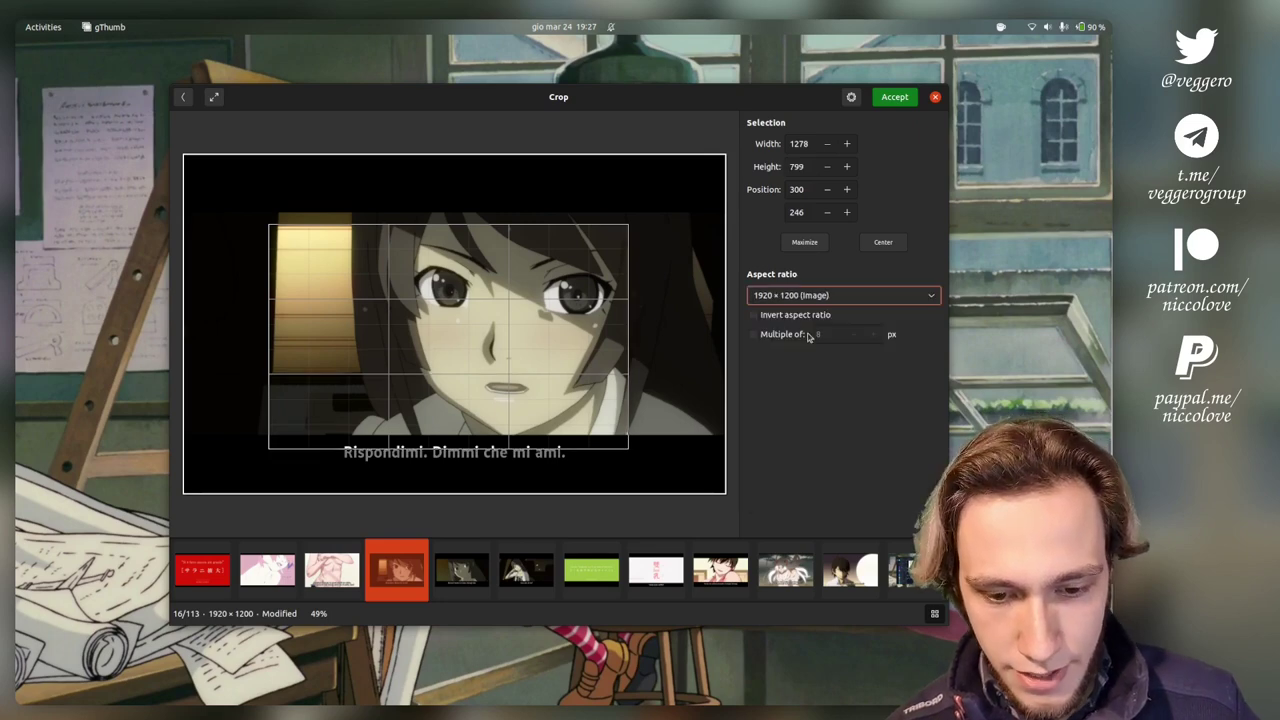
{"action": "left_click", "coordinate": [785, 338]}
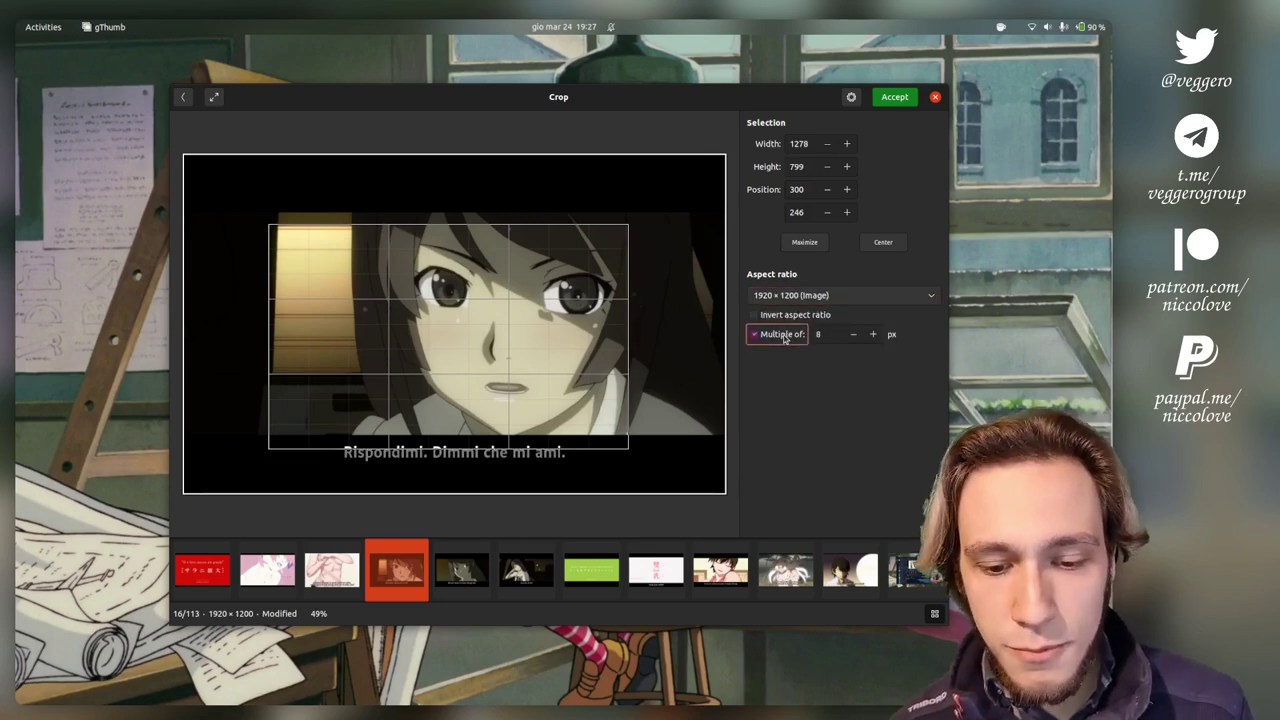
{"action": "left_click", "coordinate": [785, 338]}
{"action": "left_click", "coordinate": [794, 316]}
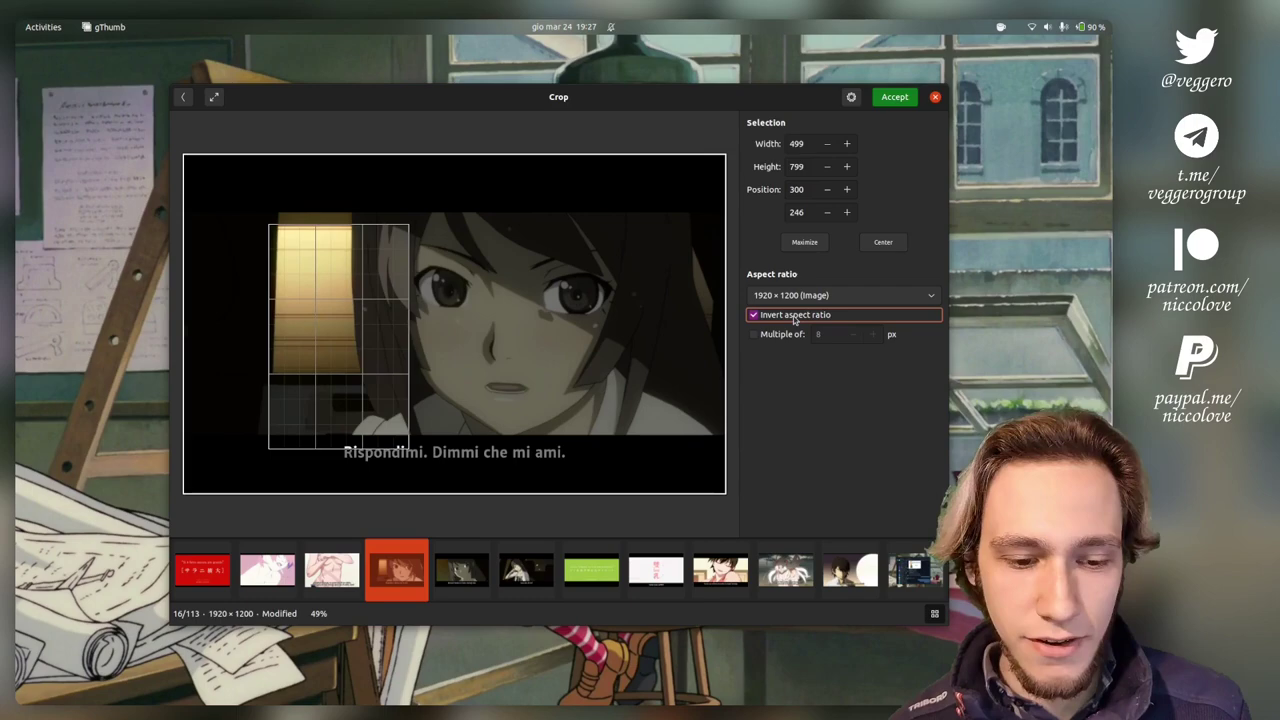
{"action": "left_click", "coordinate": [794, 316]}
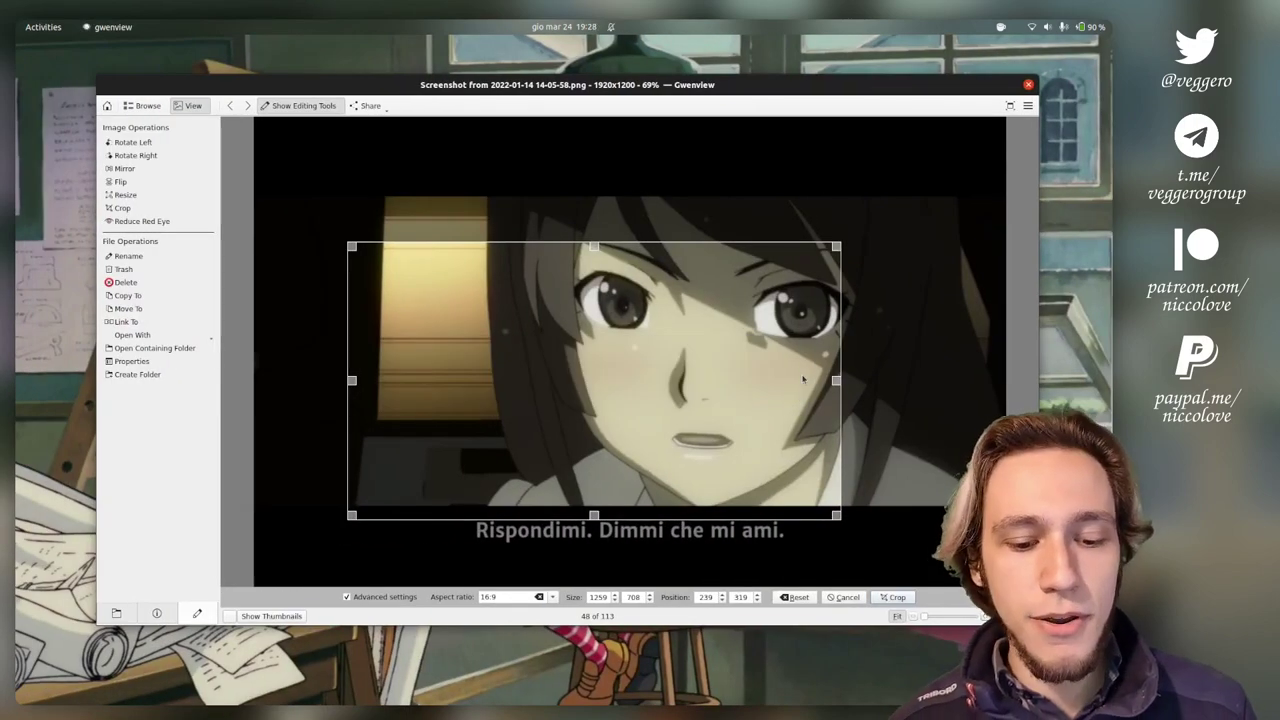
Flip the screenshot upside down, and open then cancel the resize image options
{"action": "left_click", "coordinate": [145, 182]}
{"action": "left_click", "coordinate": [141, 195]}
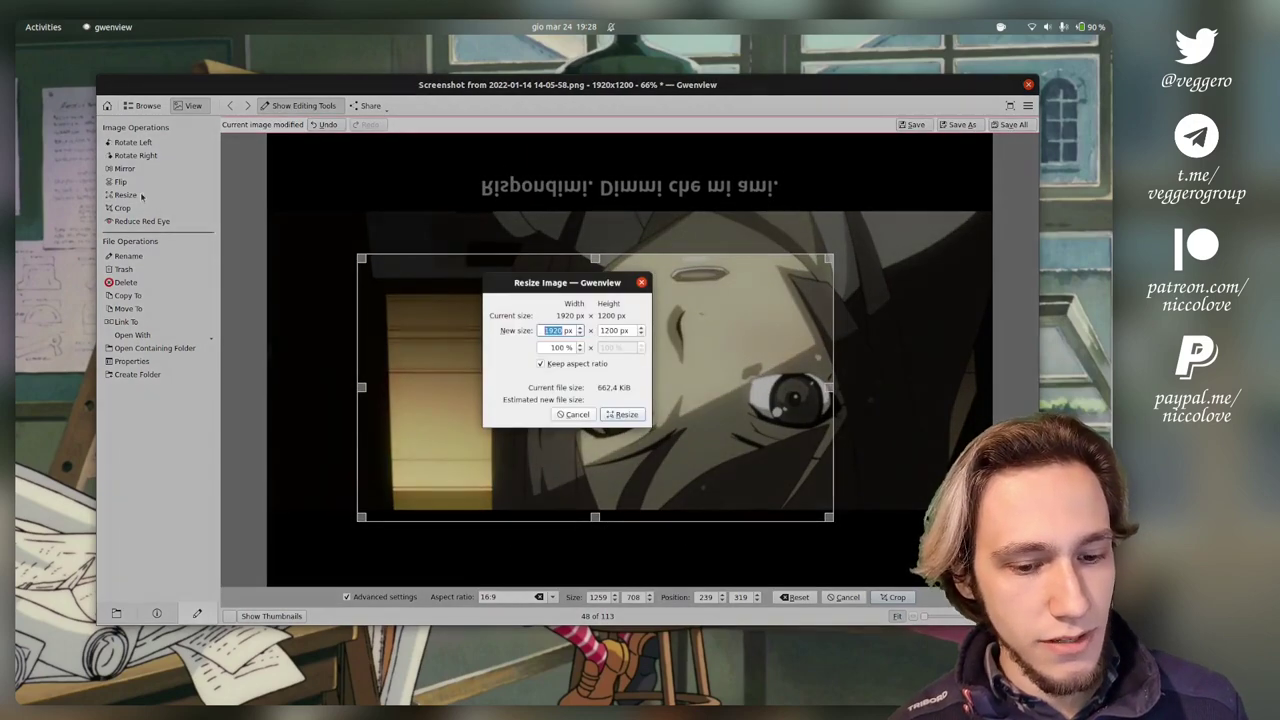
{"action": "left_click", "coordinate": [575, 418]}
{"action": "key", "text": "ctrl+alt+Right"}
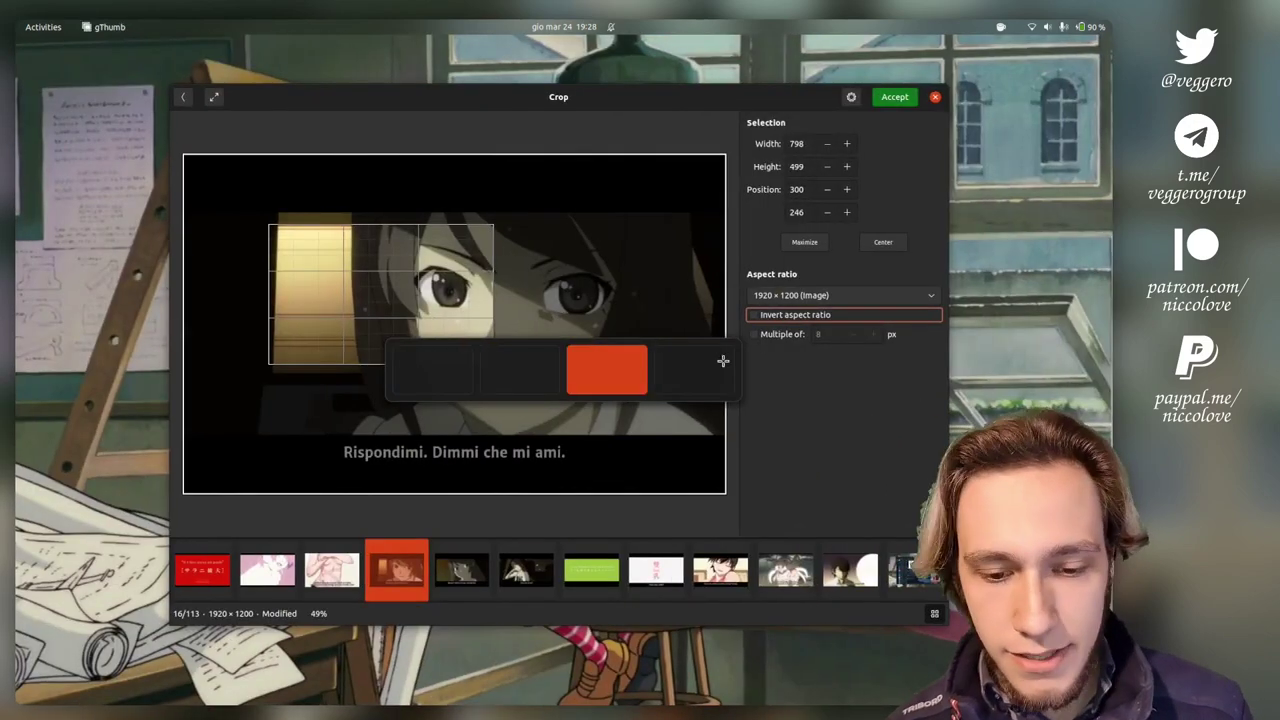
Apply the 798×499 crop and confirm the resize options unchanged
{"action": "left_click", "coordinate": [894, 100]}
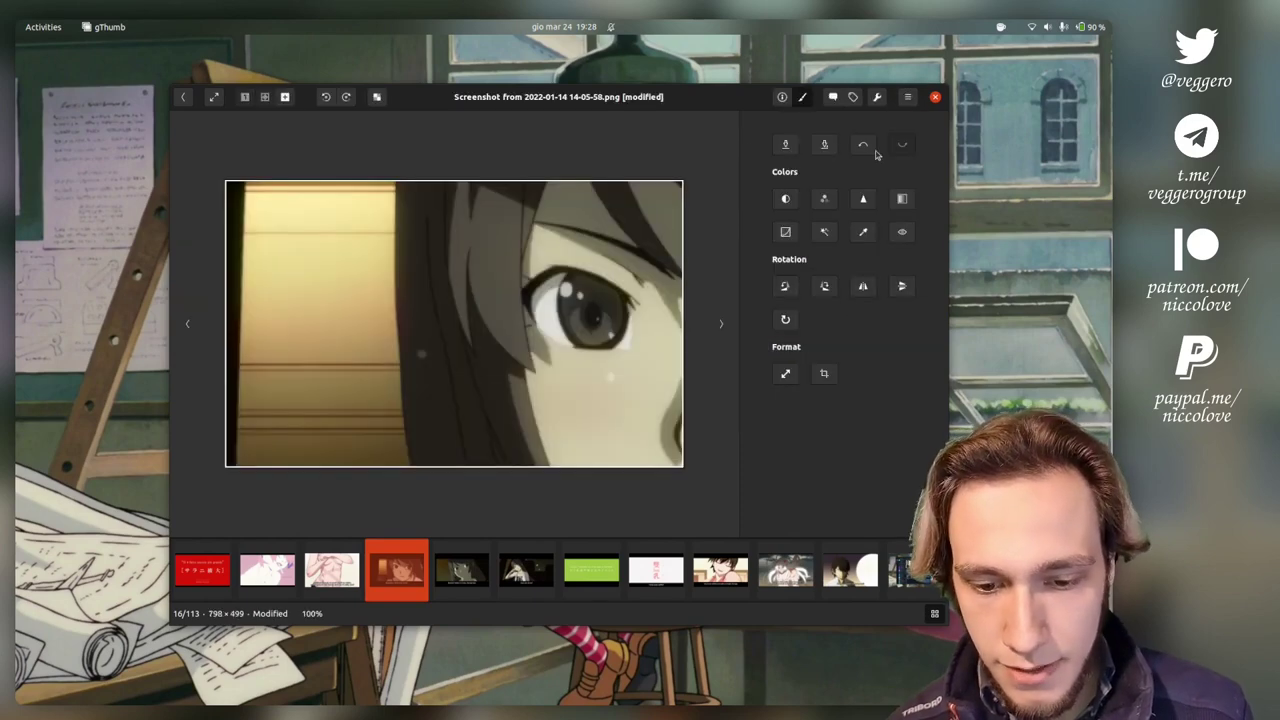
{"action": "left_click", "coordinate": [788, 375]}
{"action": "left_click", "coordinate": [895, 98]}
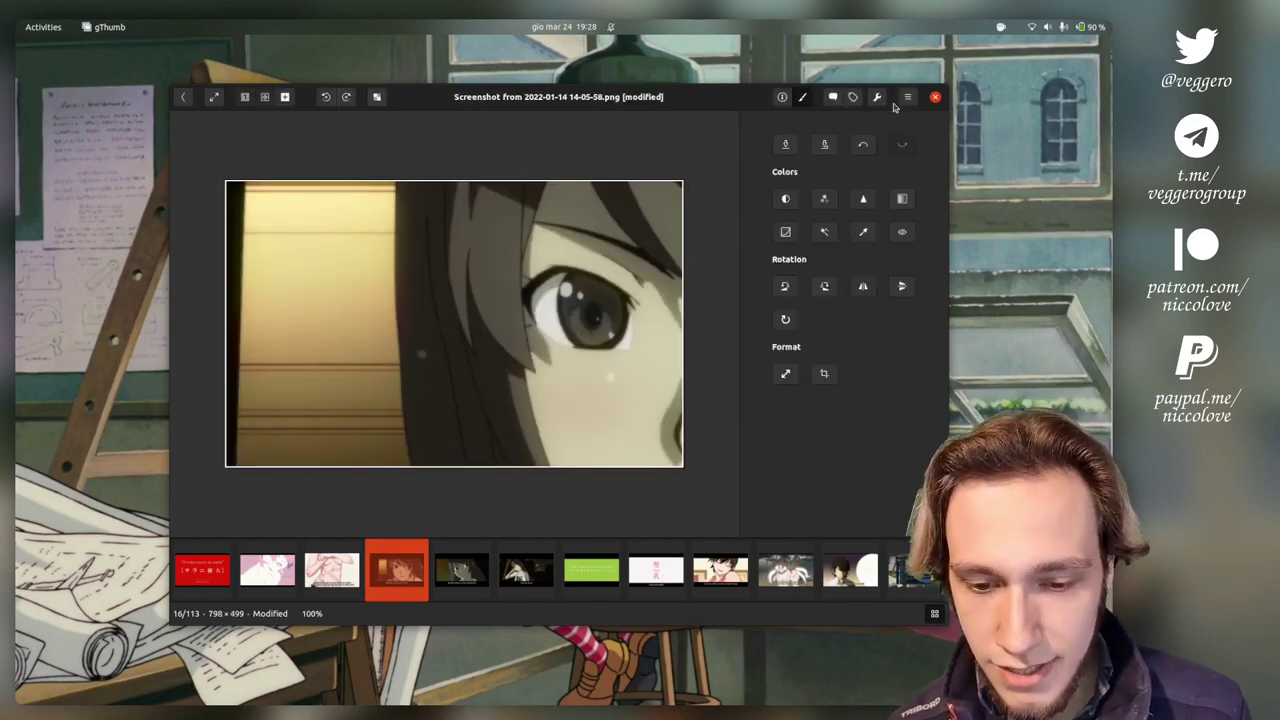
Mirror and flip the cropped image twice each, then undo the flips
{"action": "left_click", "coordinate": [863, 286]}
{"action": "left_click", "coordinate": [863, 286]}
{"action": "left_click", "coordinate": [908, 288]}
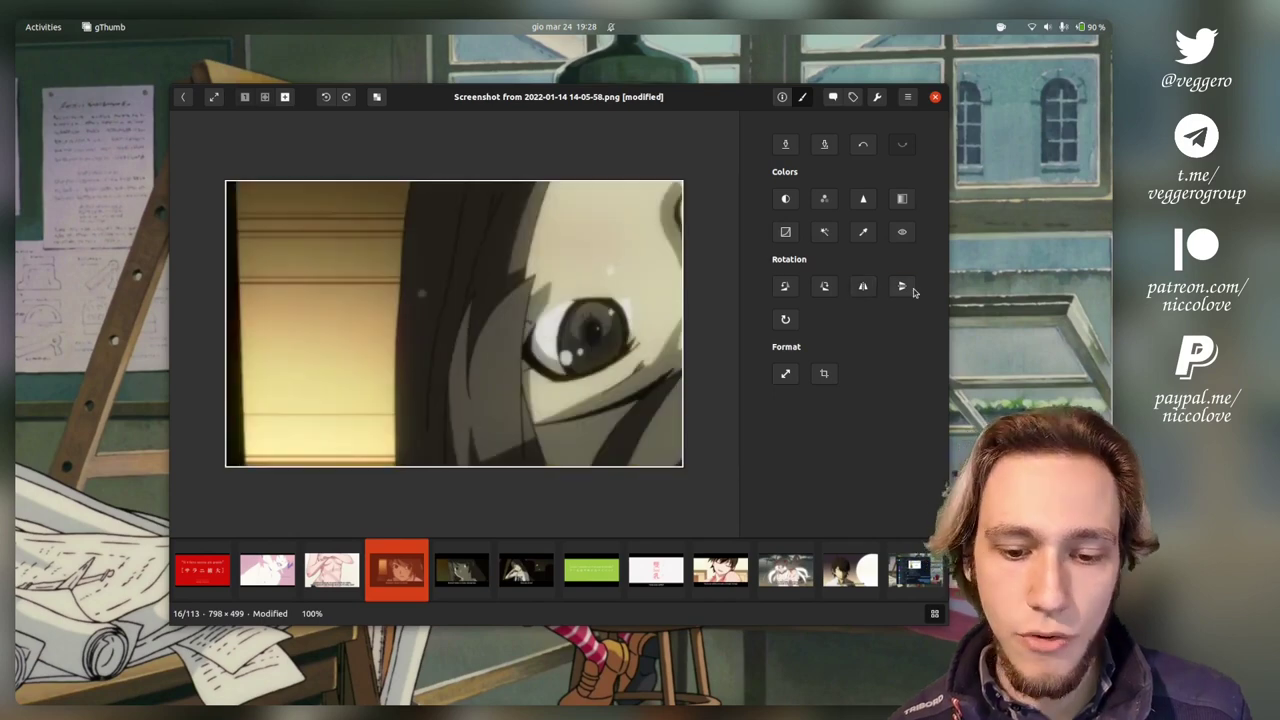
{"action": "left_click", "coordinate": [908, 288]}
{"action": "key", "text": "ctrl+z"}
{"action": "key", "text": "ctrl+z"}
{"action": "key", "text": "ctrl+z"}
{"action": "key", "text": "ctrl+z"}
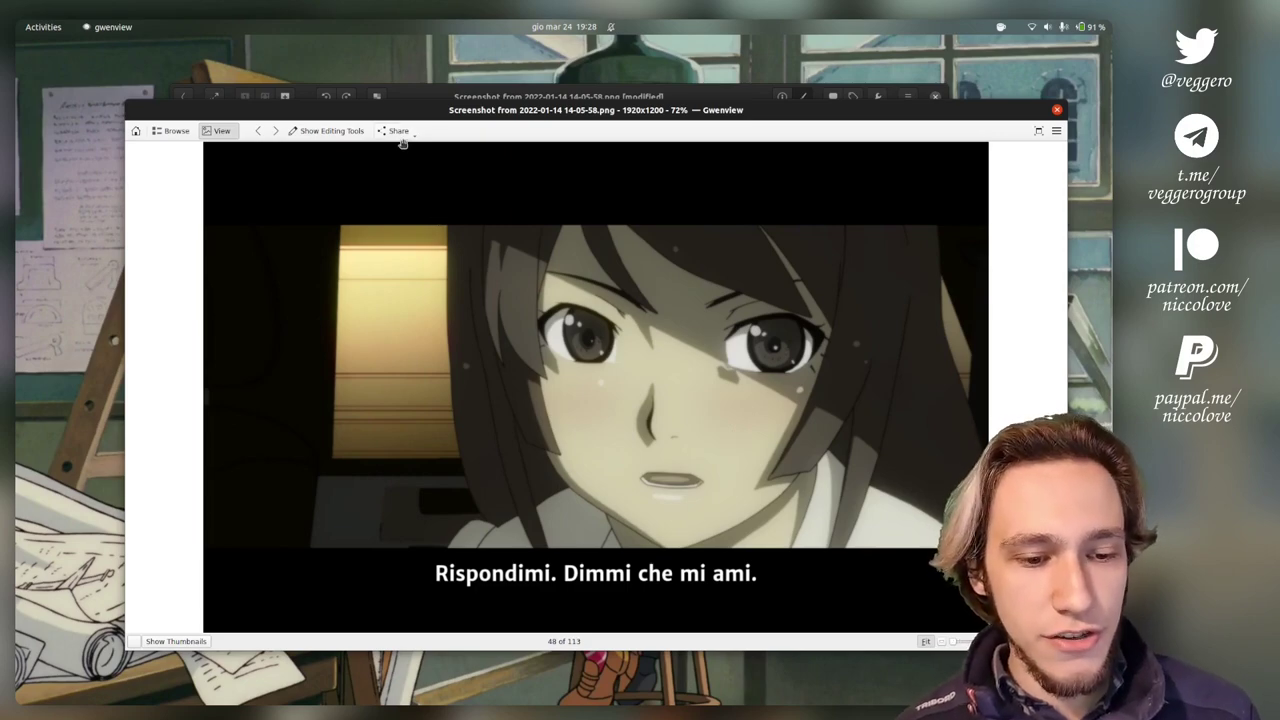
Share the screenshot to Telegram from Gwenview, then close the Telegram Desktop welcome window
{"action": "key", "text": "super"}
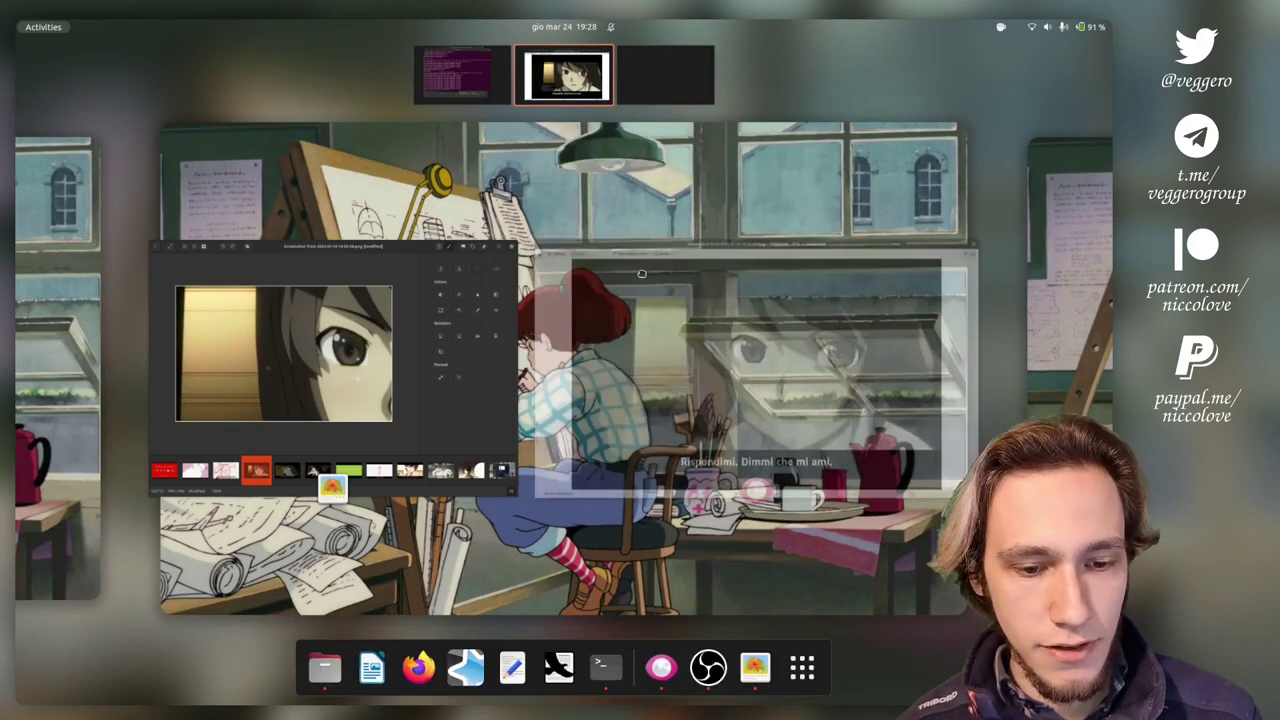
{"action": "key", "text": "super"}
{"action": "left_click", "coordinate": [397, 133]}
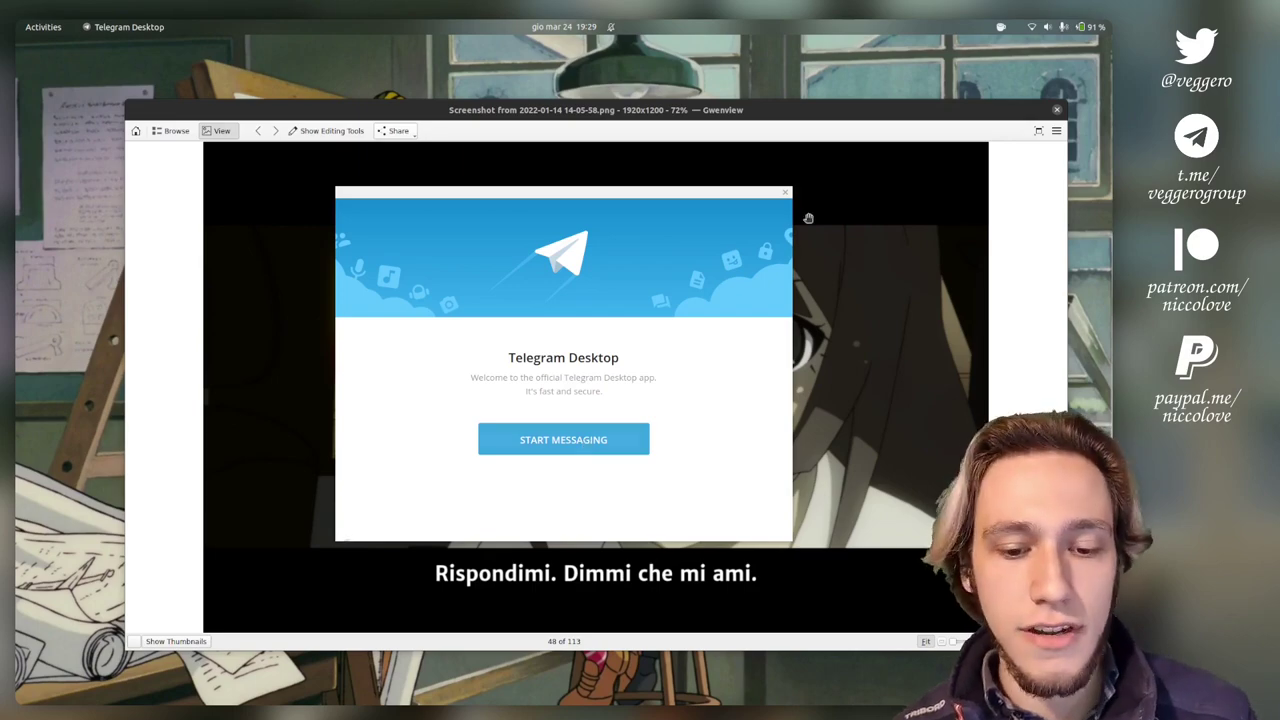
{"action": "left_click", "coordinate": [785, 192]}
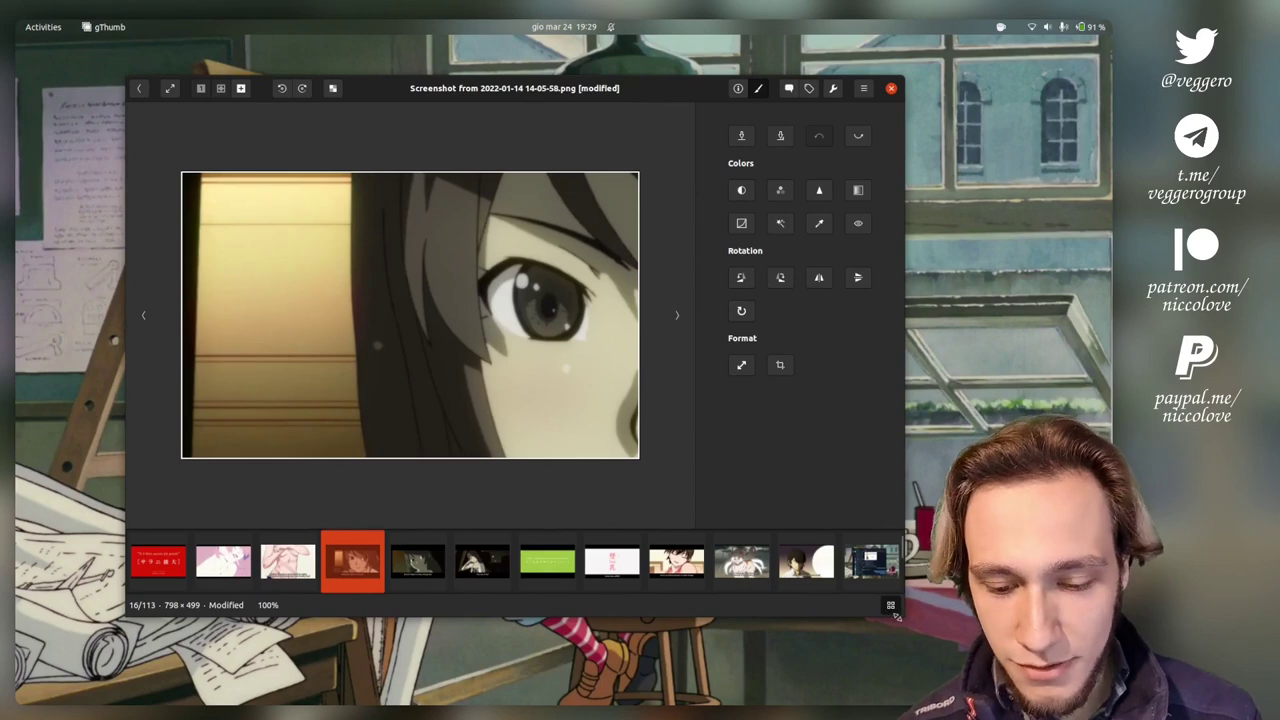
Enlarge the gThumb window, hide the editing tools, and dismiss the Export To and sharing menus
{"action": "left_click_drag", "start_coordinate": [897, 617], "coordinate": [985, 638]}
{"action": "left_click", "coordinate": [844, 89]}
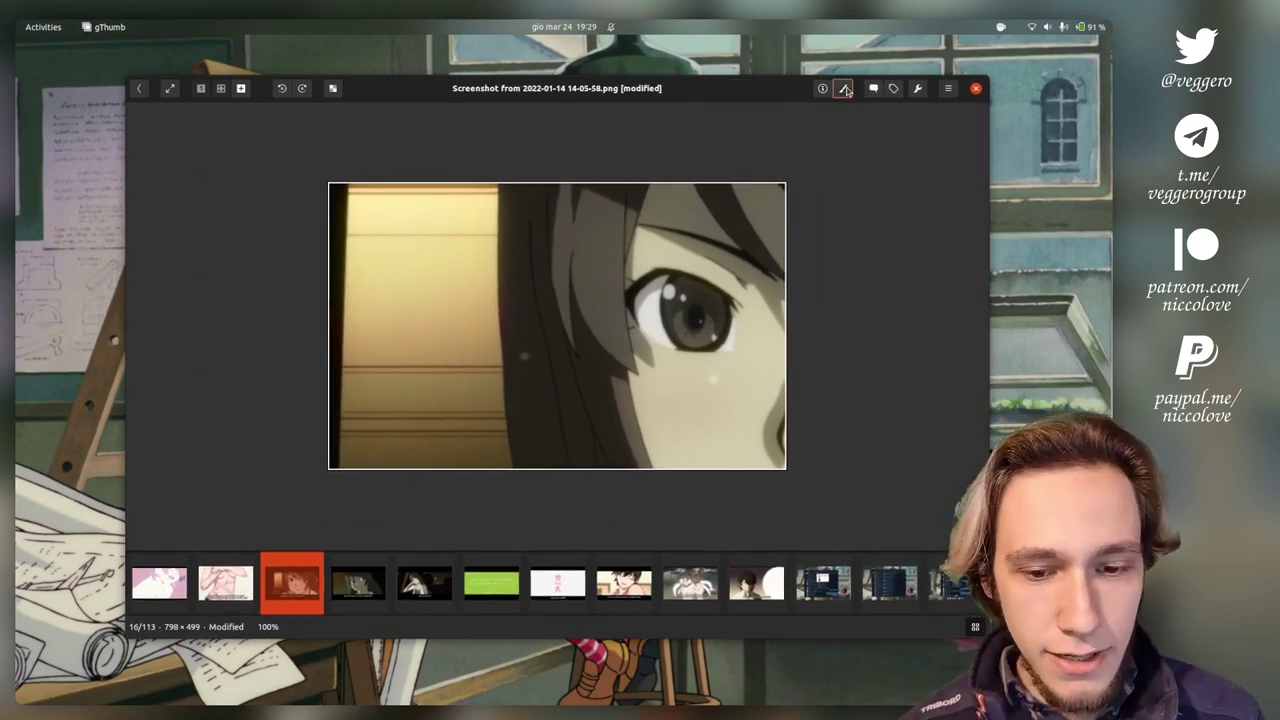
{"action": "left_click", "coordinate": [948, 89]}
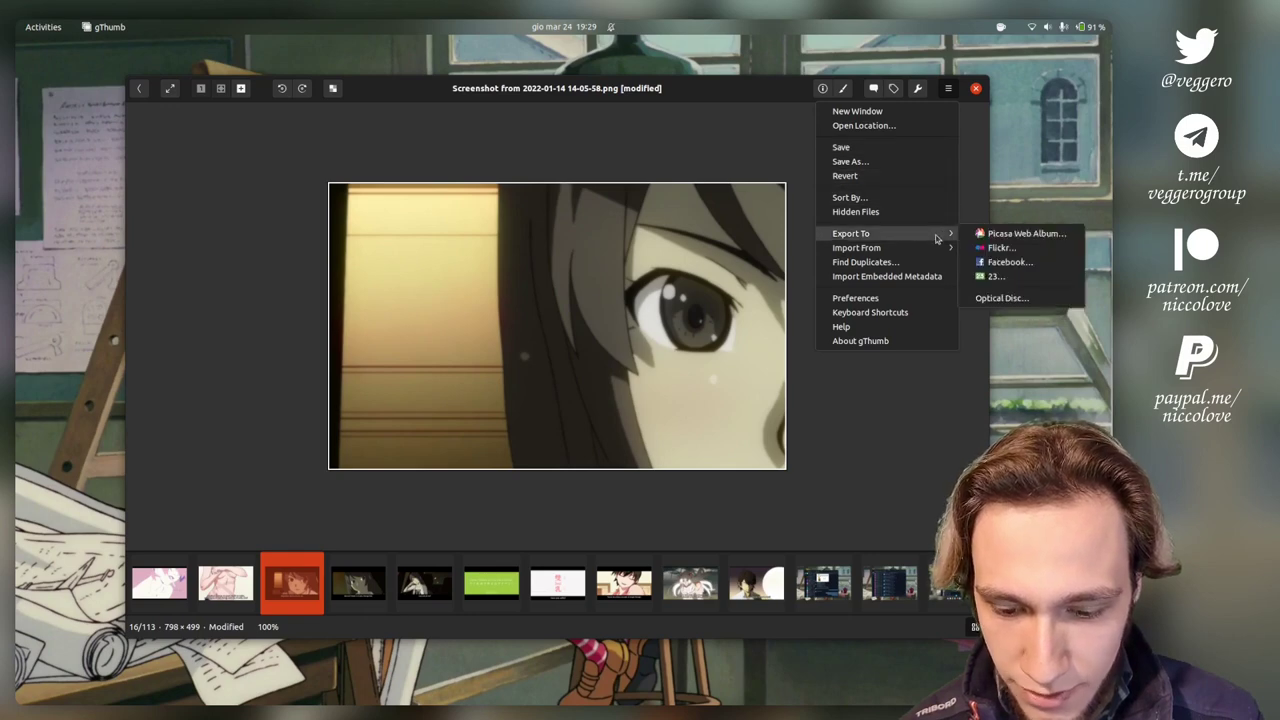
{"action": "mouse_move", "coordinate": [858, 240]}
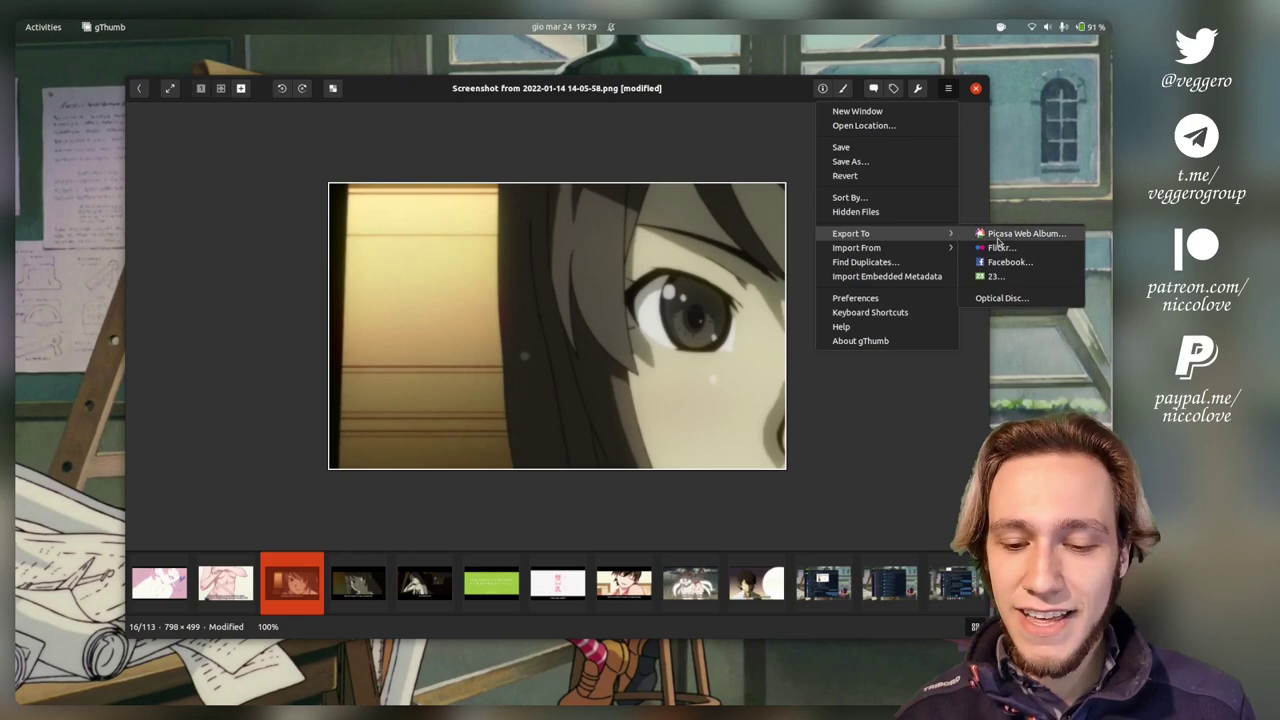
{"action": "left_click", "coordinate": [970, 392]}
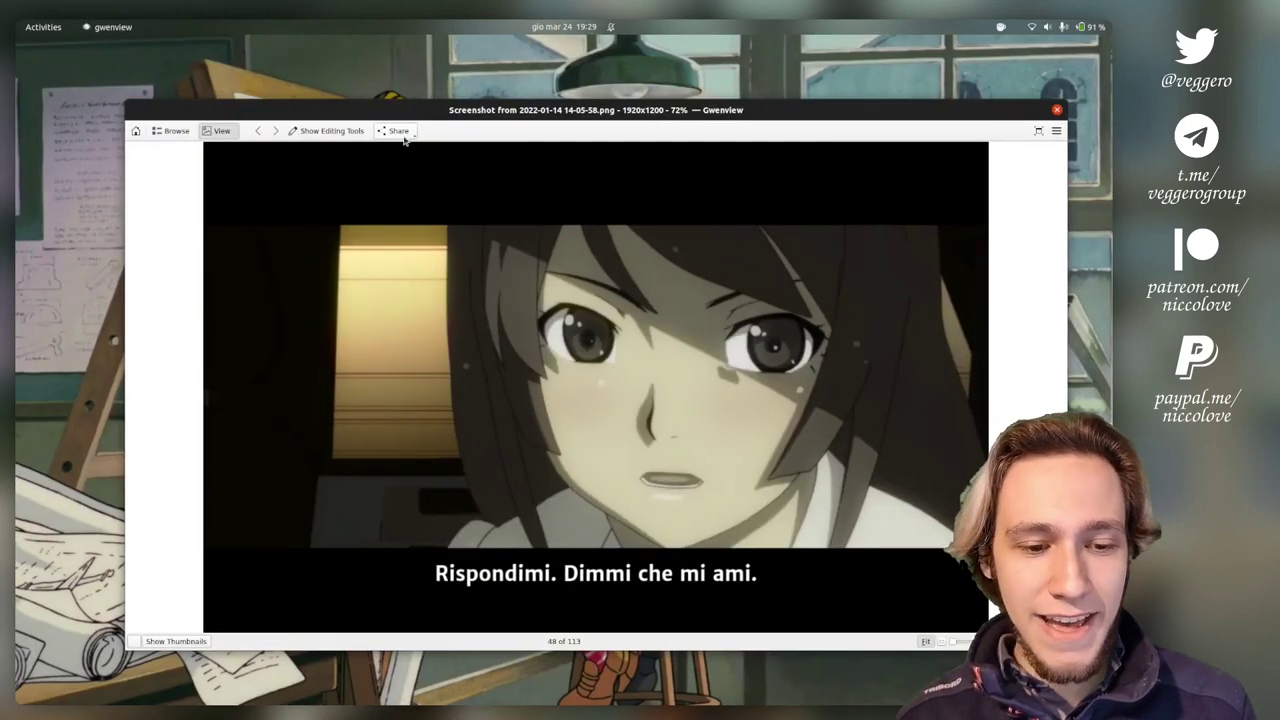
{"action": "left_click", "coordinate": [397, 131]}
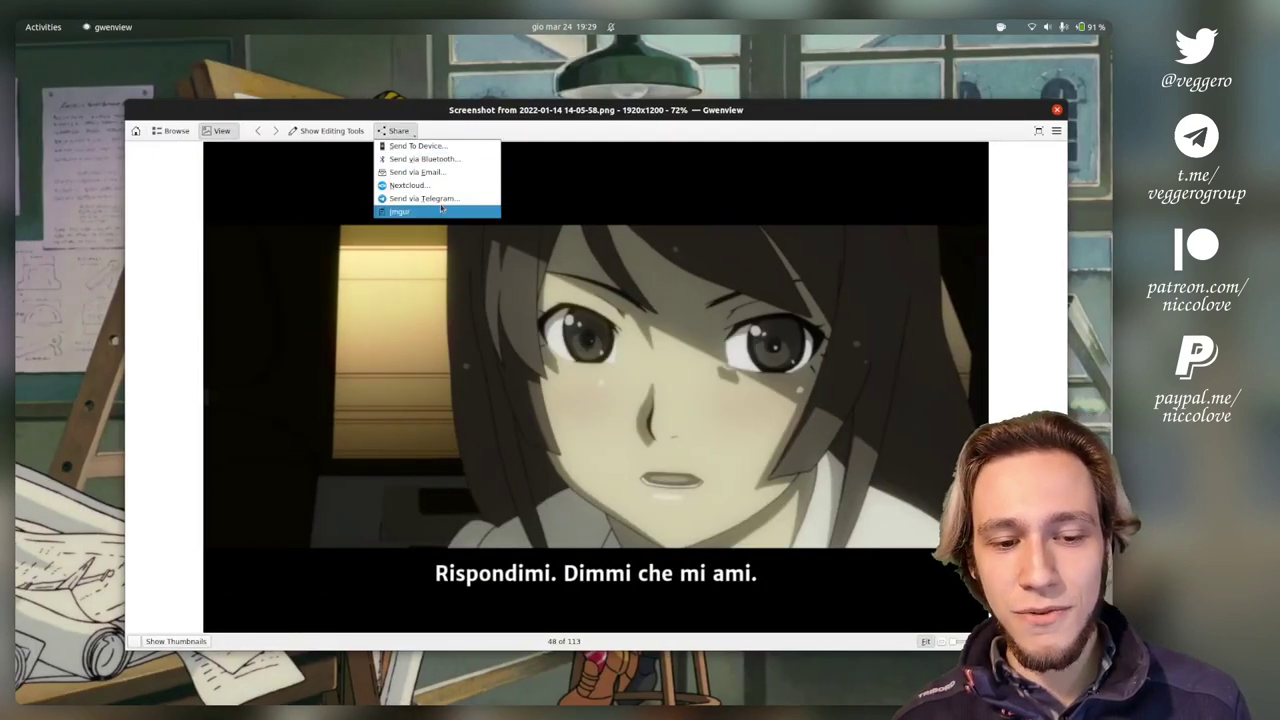
{"action": "left_click", "coordinate": [587, 204]}
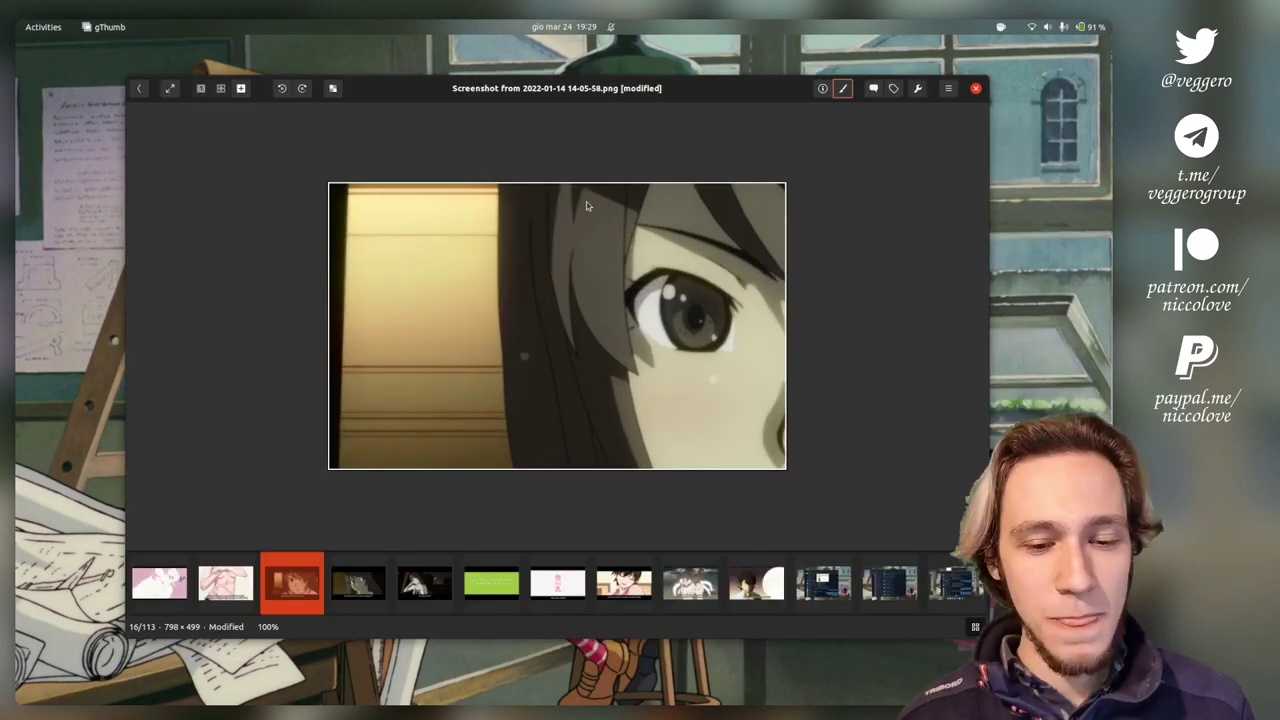
{"action": "key", "text": "alt+Tab"}
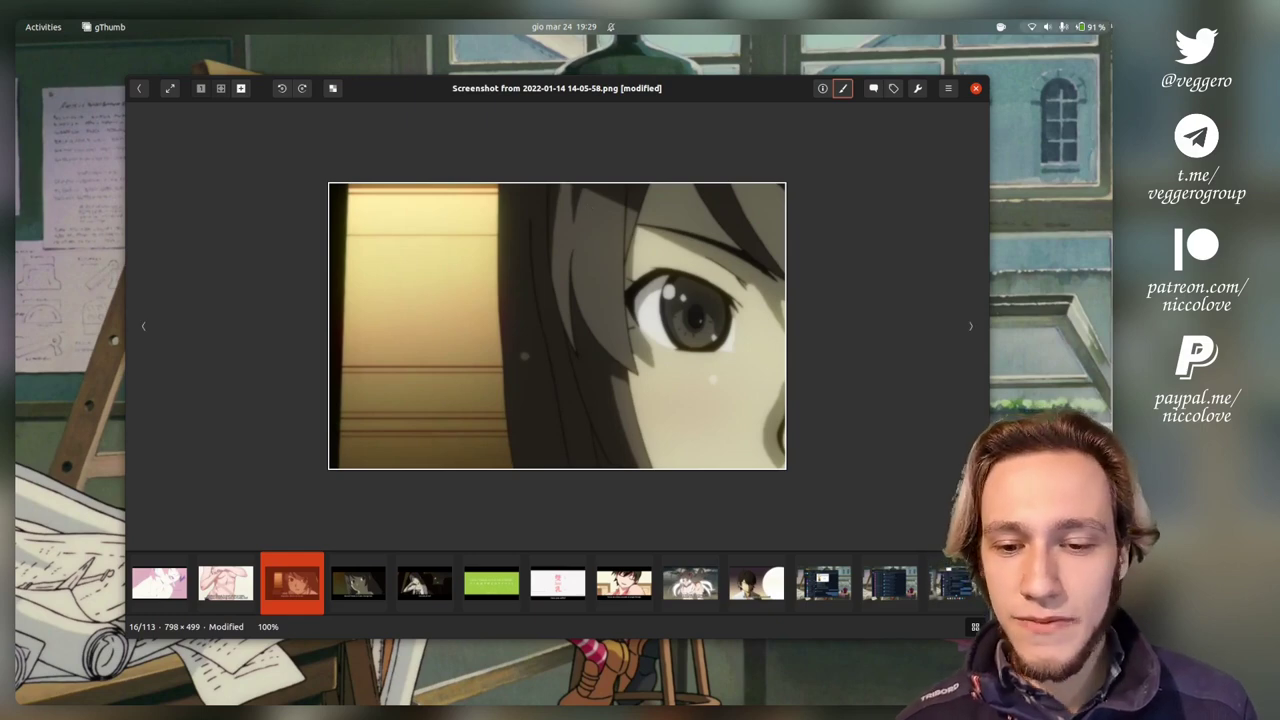
{"action": "left_click", "coordinate": [948, 90]}
{"action": "mouse_move", "coordinate": [940, 234]}
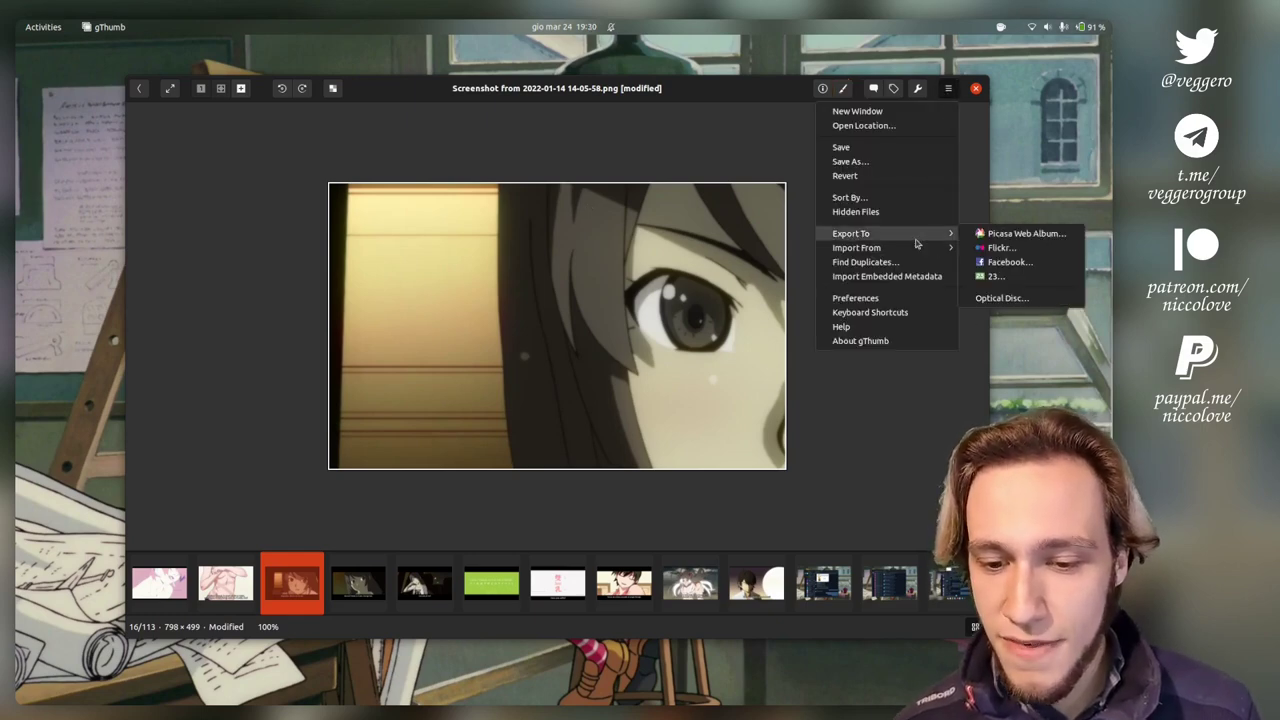
{"action": "left_click", "coordinate": [995, 248]}
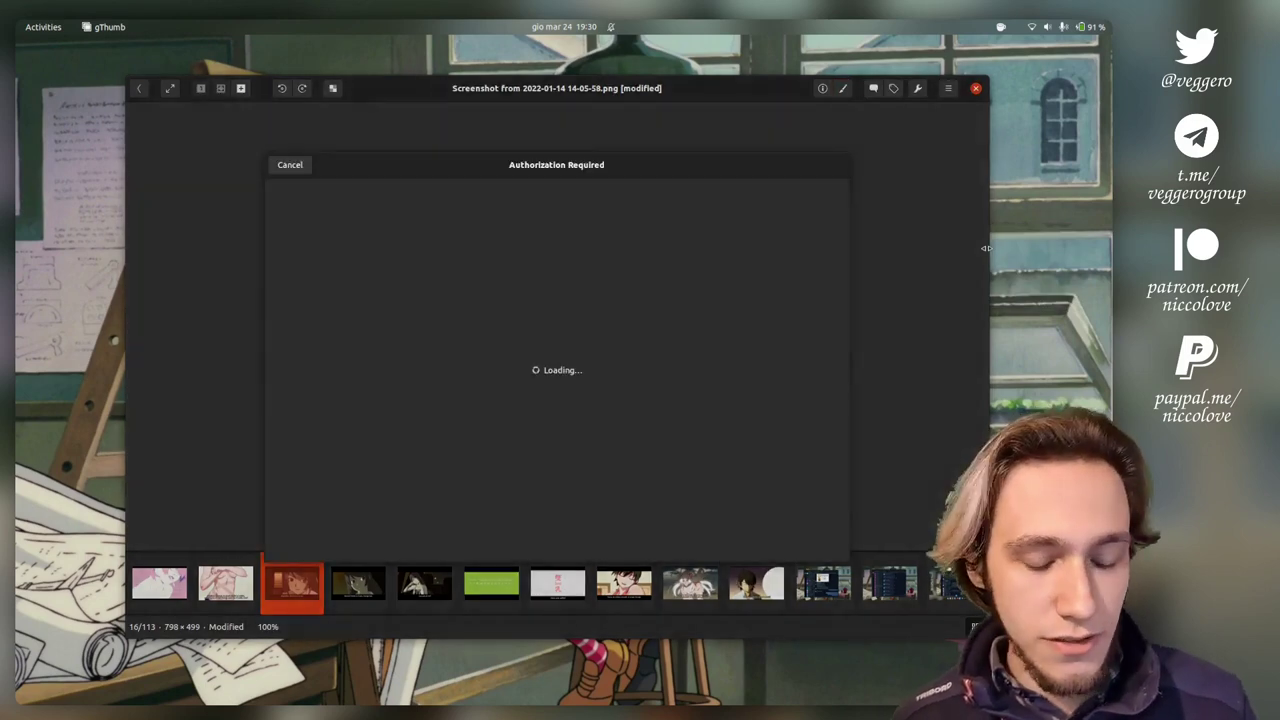
{"action": "left_click_drag", "start_coordinate": [577, 168], "coordinate": [605, 170]}
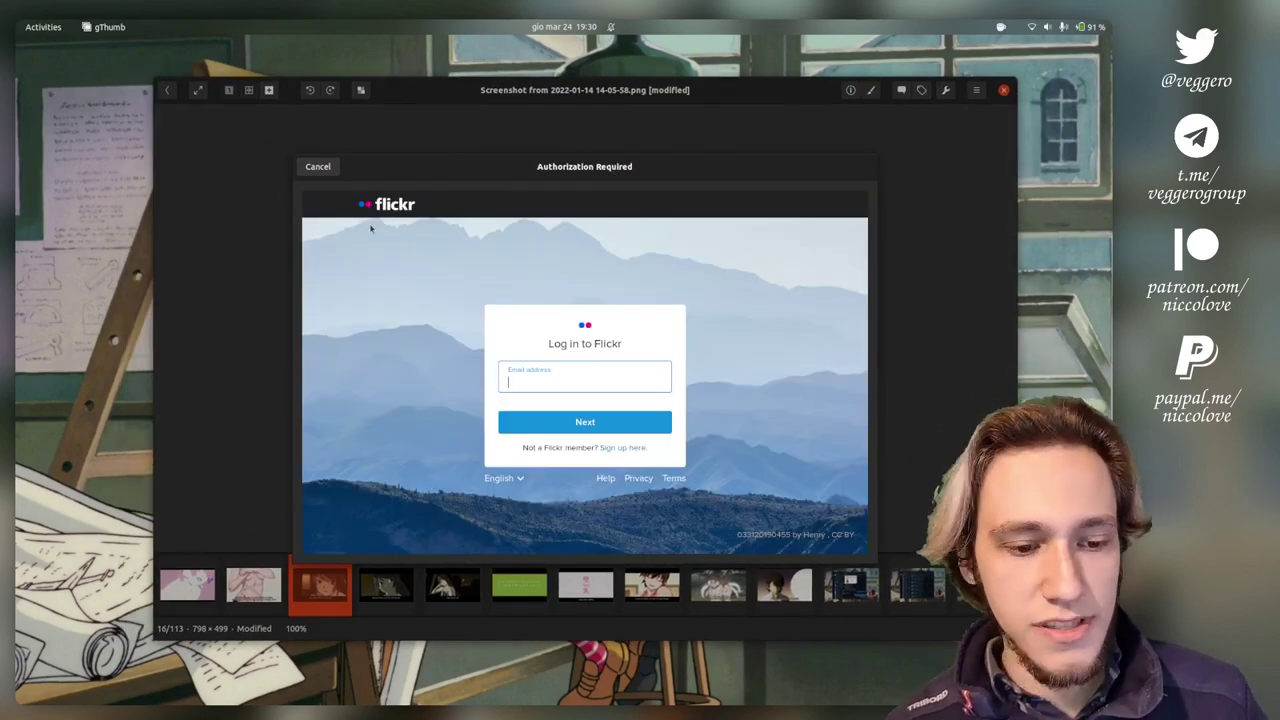
{"action": "left_click", "coordinate": [320, 166]}
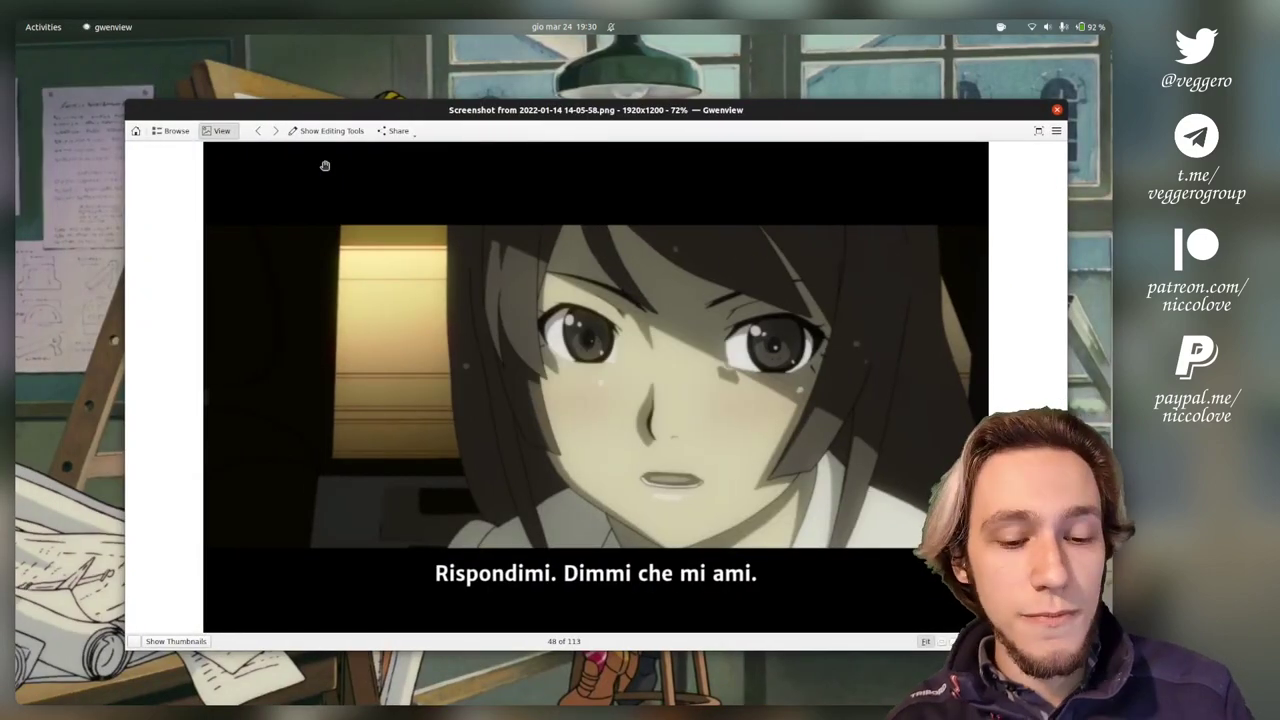
Zoom in Gwenview, switch to gThumb's workspace, and advance past the cropped screenshot to the next image
{"action": "scroll", "coordinate": [545, 315], "scroll_direction": "up", "scroll_amount": 3}
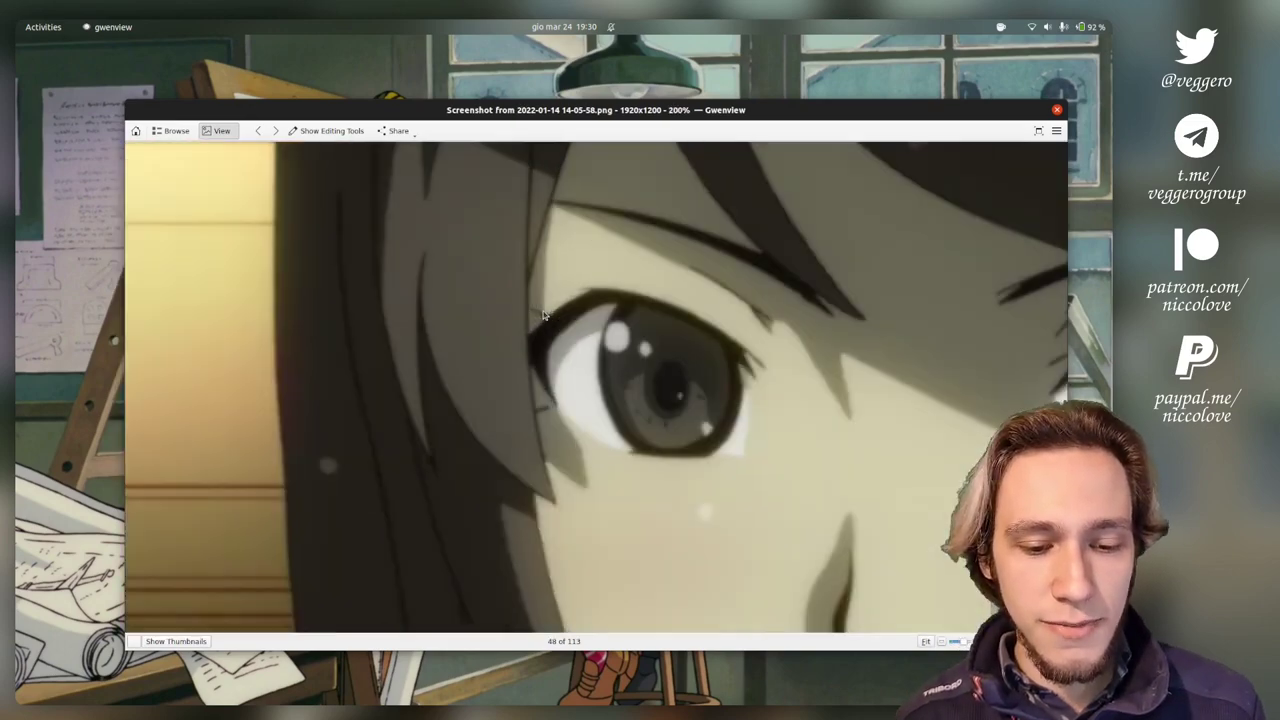
{"action": "scroll", "coordinate": [438, 187], "scroll_direction": "down", "scroll_amount": 3}
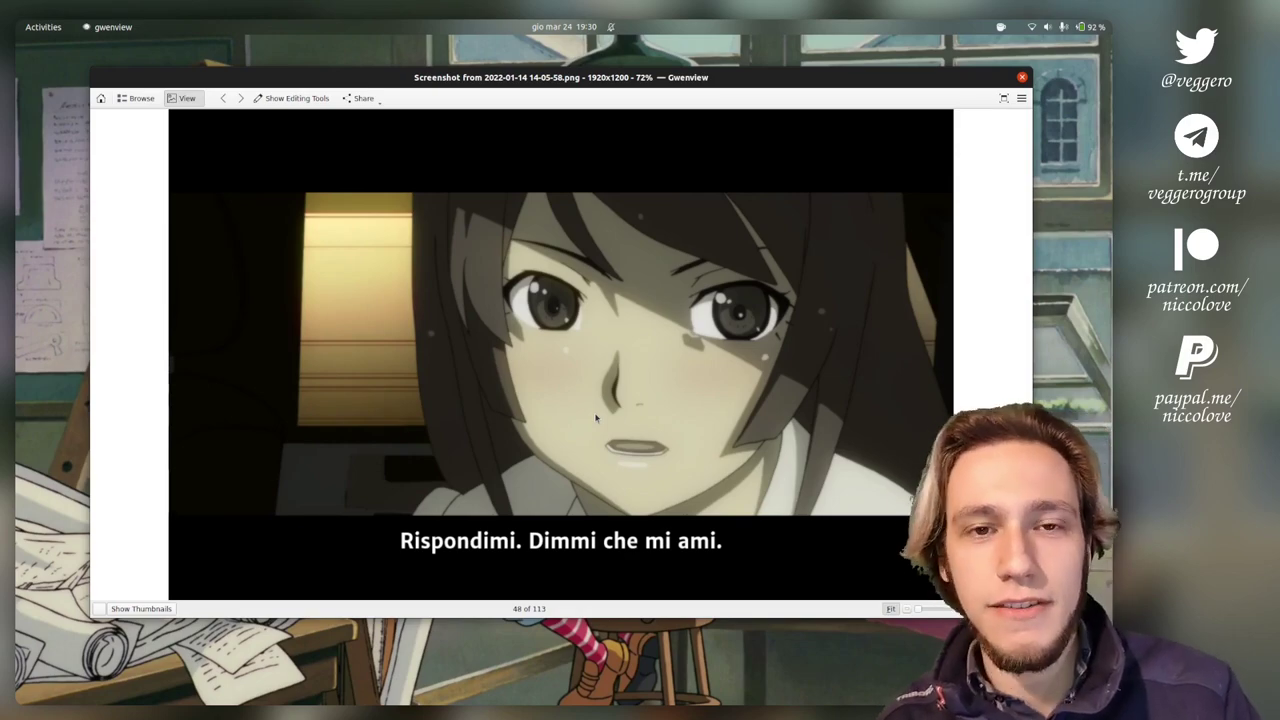
{"action": "key", "text": "ctrl+alt+Left"}
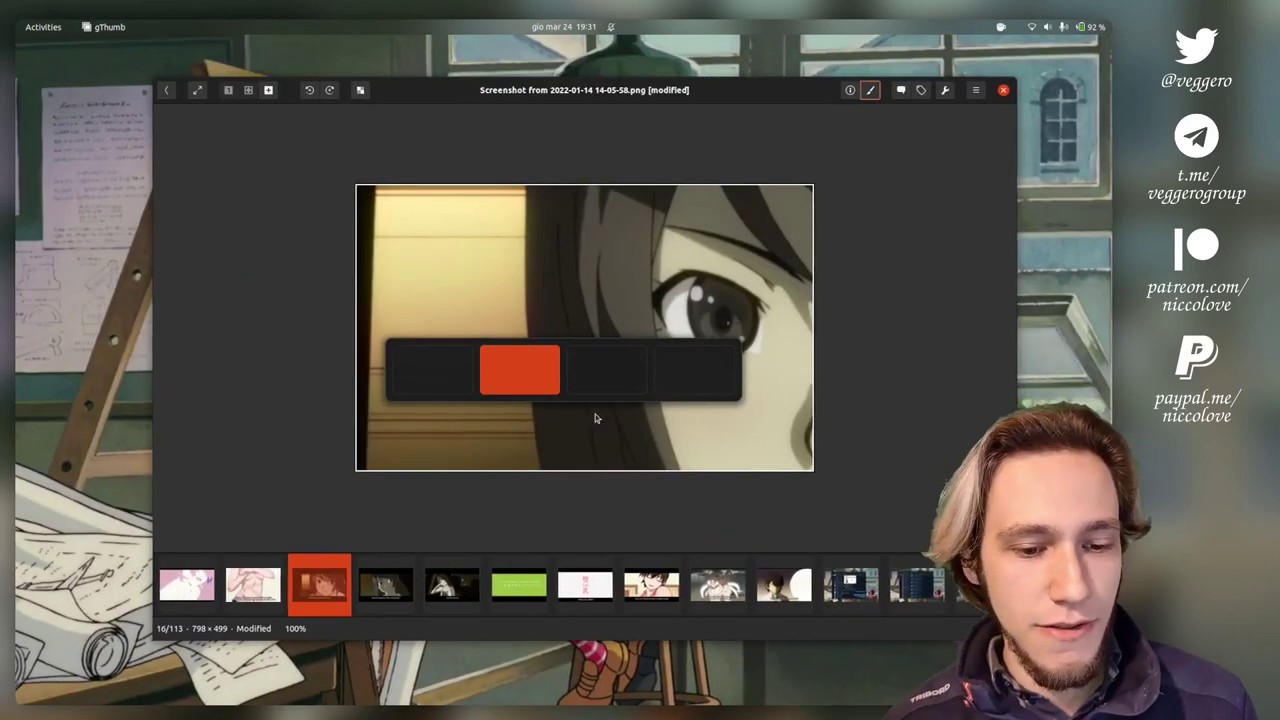
{"action": "key", "text": "ctrl+alt+Right"}
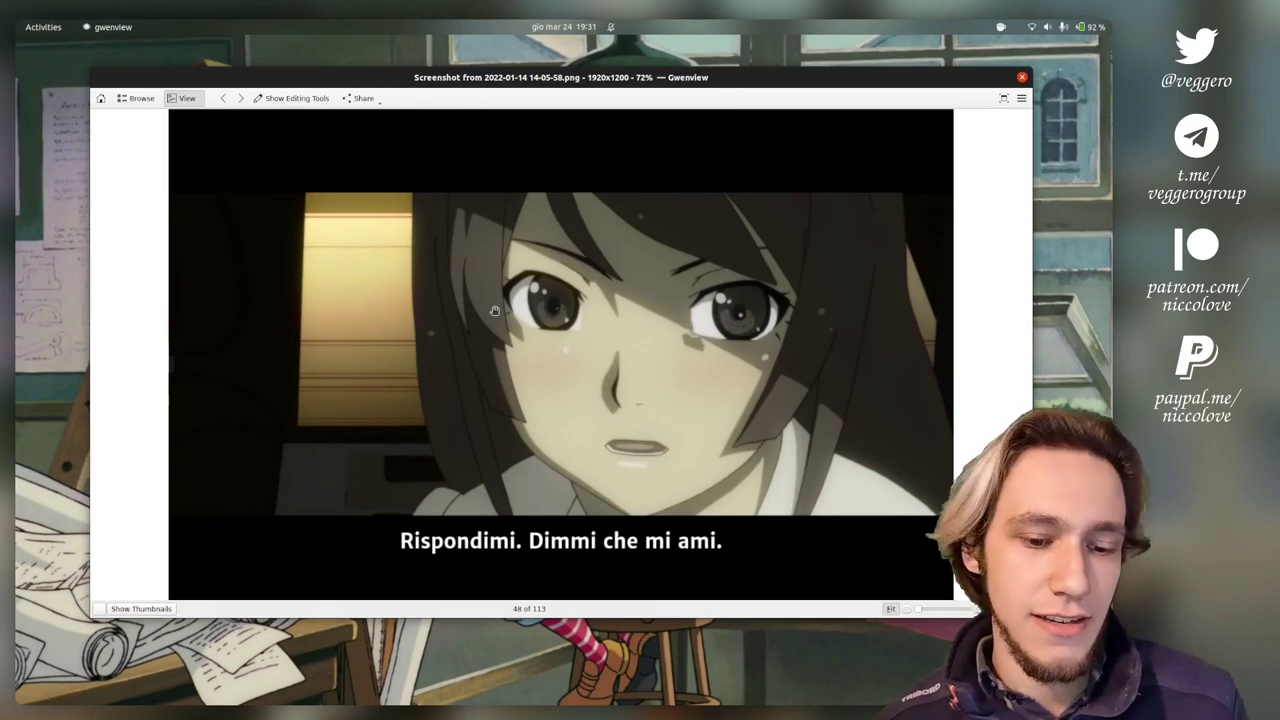
{"action": "key", "text": "ctrl+alt+Left"}
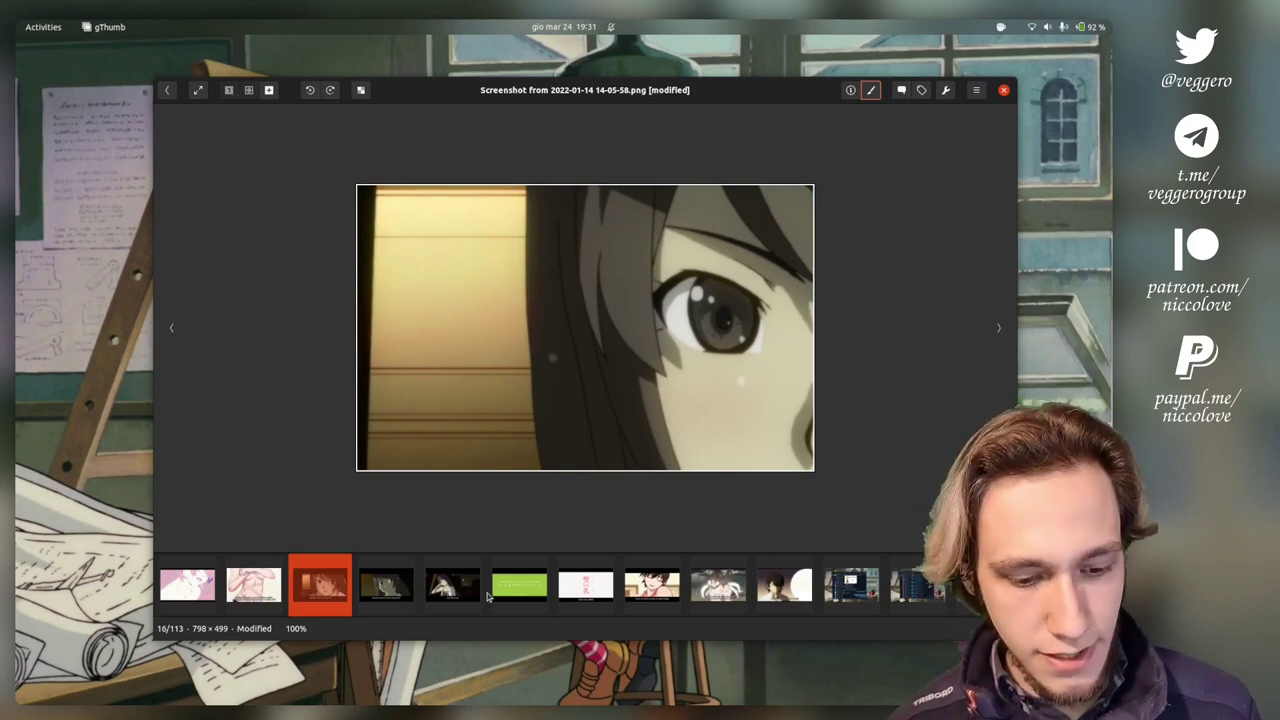
{"action": "key", "text": "Right"}
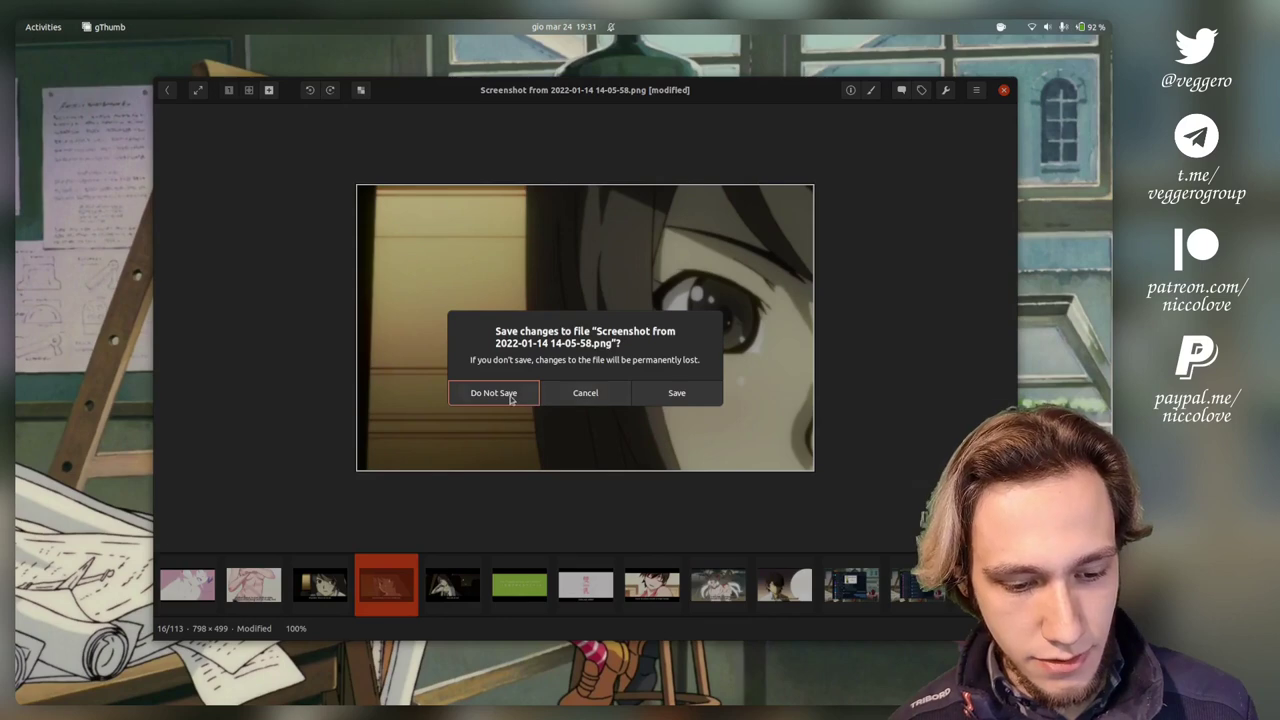
Discard the crop with Do Not Save, then try 1:1, Fit and about 67% zoom
{"action": "left_click", "coordinate": [493, 393]}
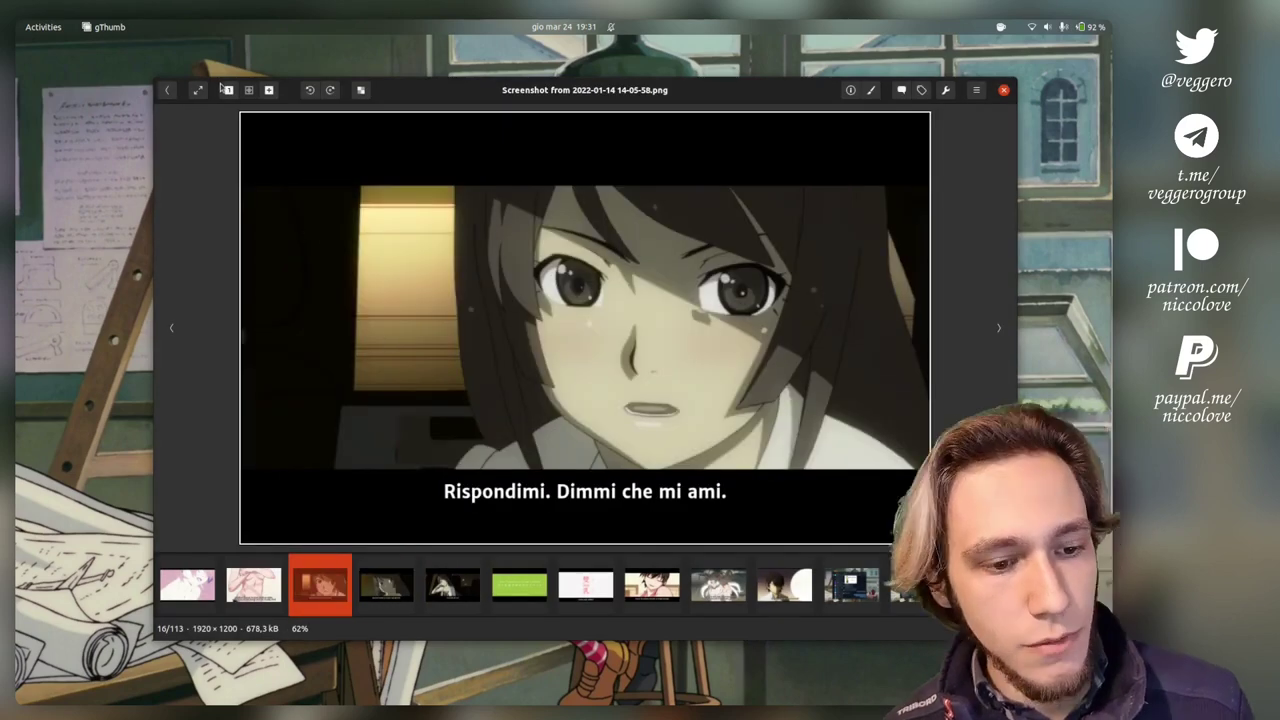
{"action": "left_click", "coordinate": [229, 91]}
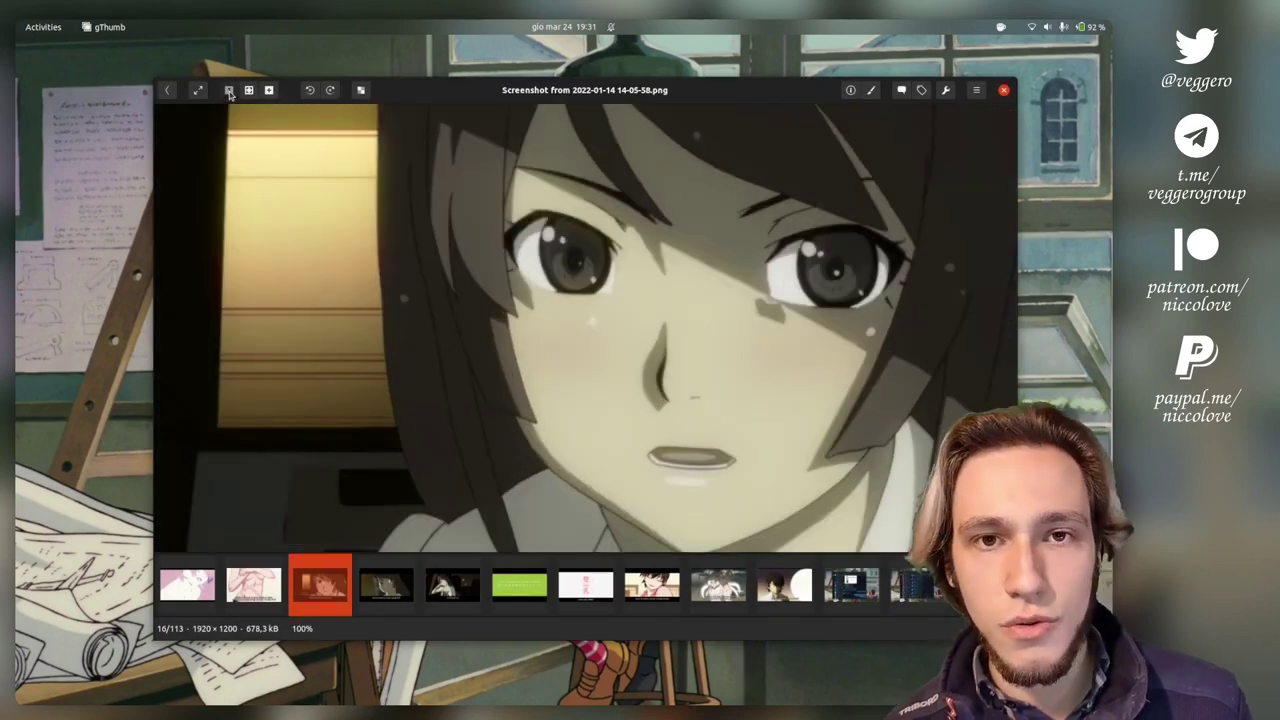
{"action": "left_click", "coordinate": [248, 91]}
{"action": "left_click", "coordinate": [269, 91]}
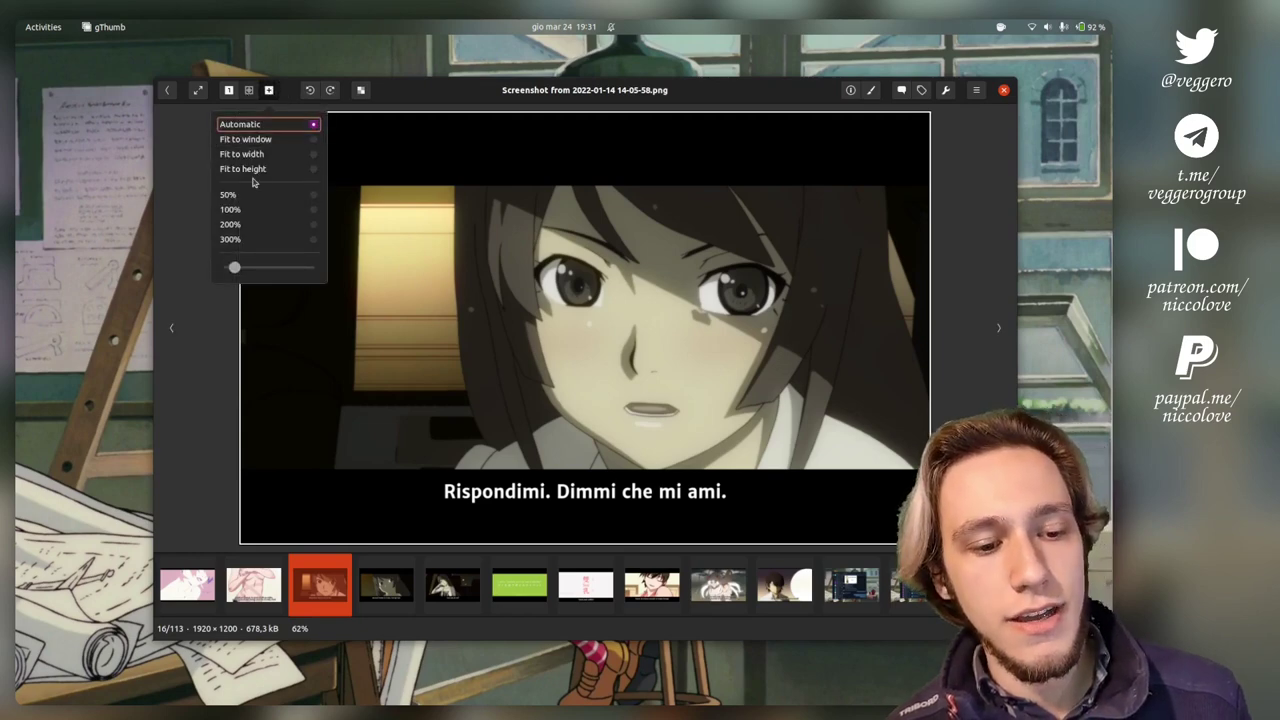
{"action": "left_click_drag", "start_coordinate": [236, 269], "coordinate": [272, 268]}
{"action": "left_click", "coordinate": [944, 155]}
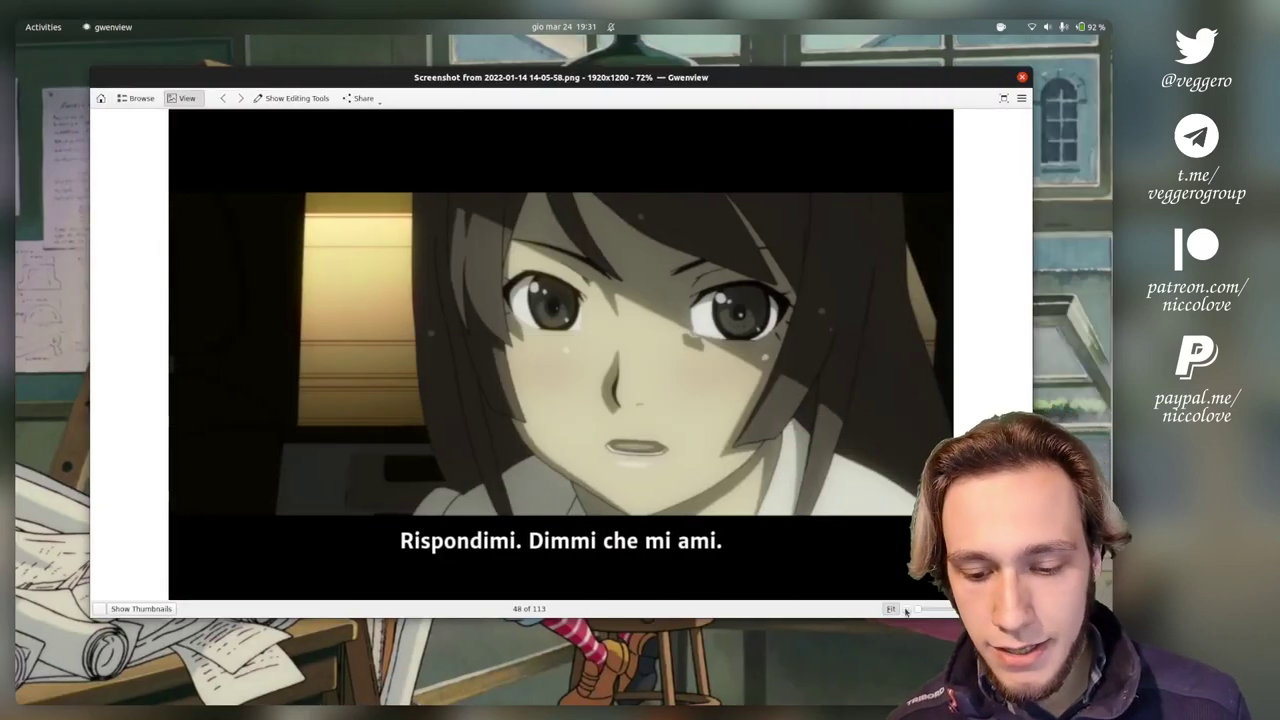
Zoom into the character's face, toggle between Fit and 100%, then switch both viewers to browsing
{"action": "left_click_drag", "start_coordinate": [920, 613], "coordinate": [950, 609]}
{"action": "left_click", "coordinate": [890, 609]}
{"action": "left_click", "coordinate": [890, 609]}
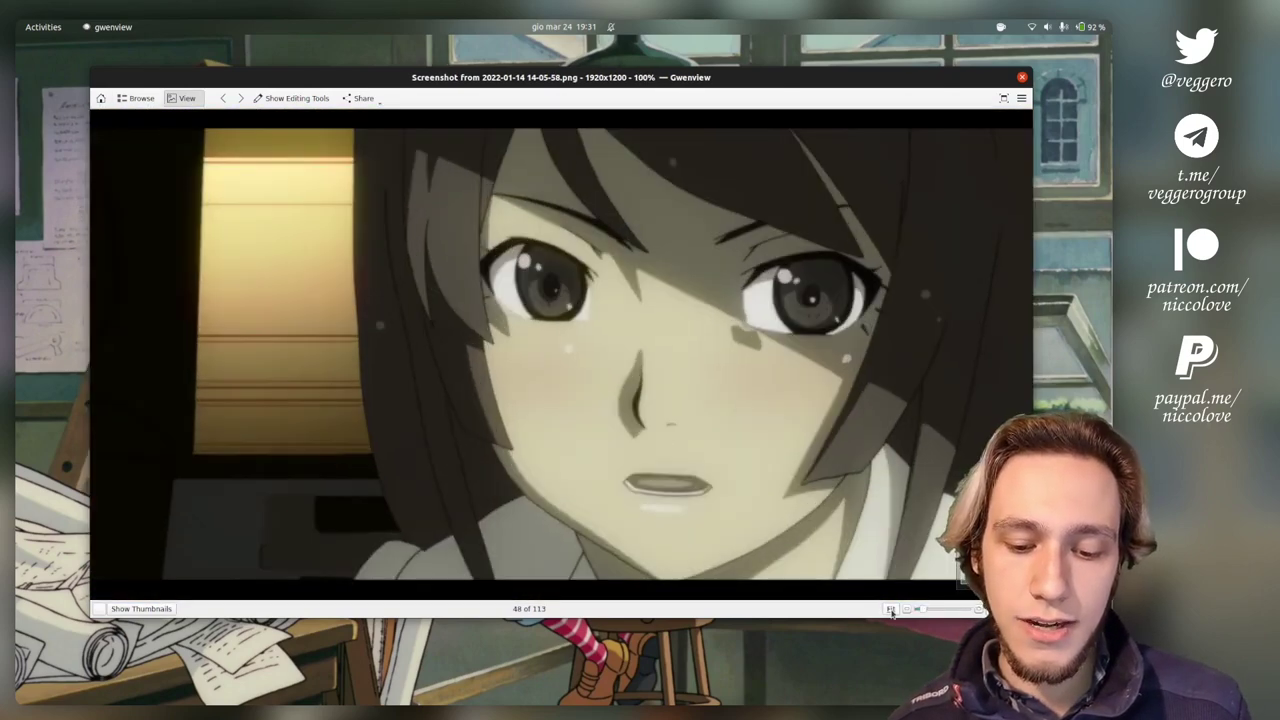
{"action": "left_click", "coordinate": [890, 609]}
{"action": "left_click", "coordinate": [890, 609]}
{"action": "left_click", "coordinate": [890, 609]}
{"action": "left_click", "coordinate": [890, 609]}
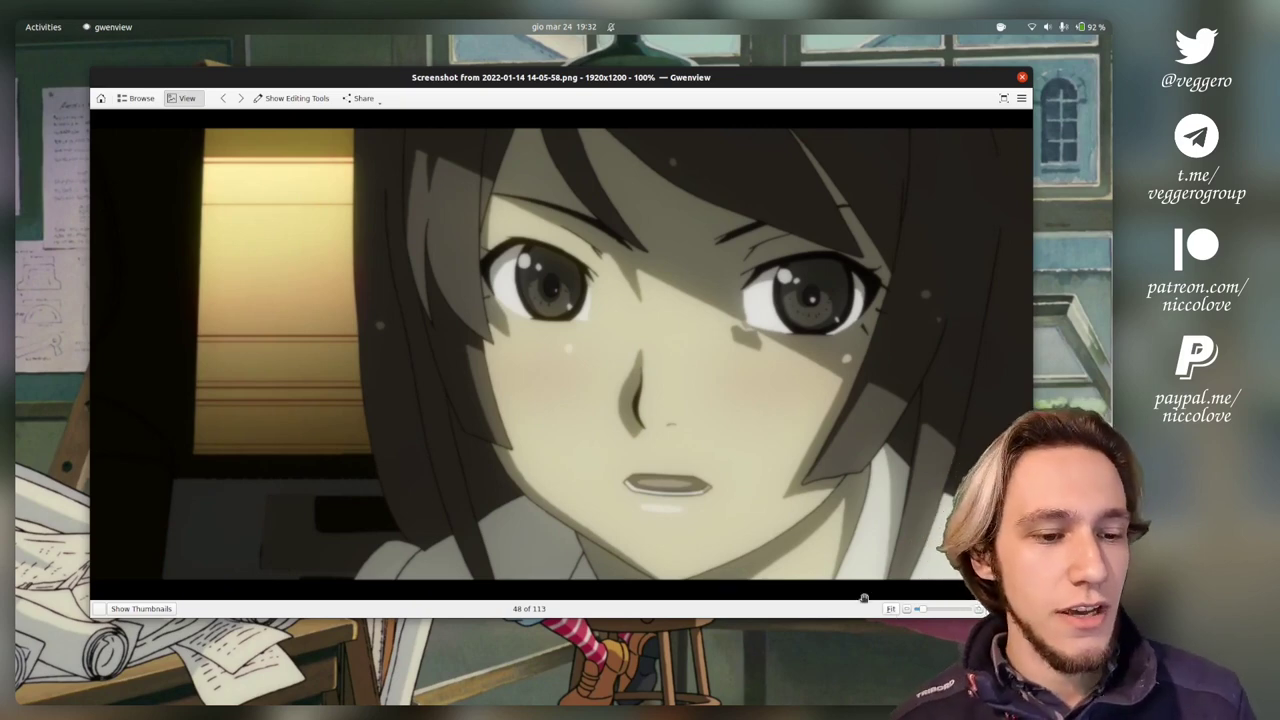
{"action": "left_click", "coordinate": [118, 98]}
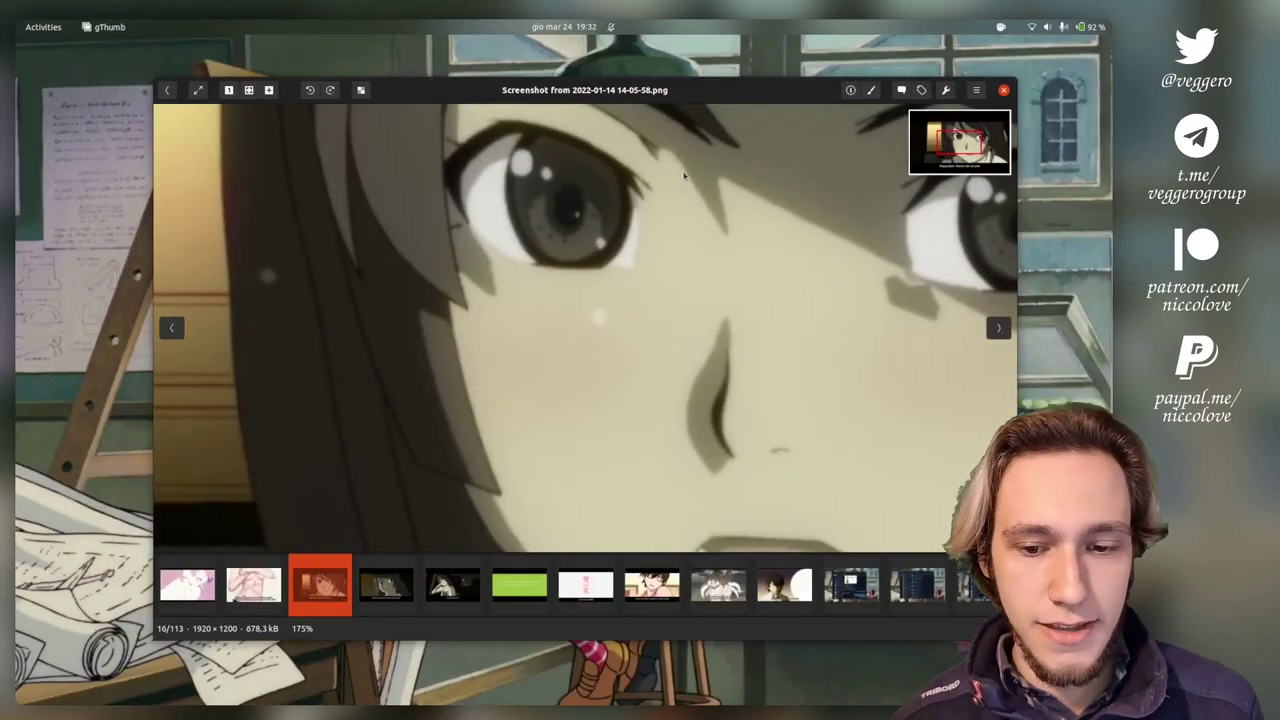
{"action": "left_click", "coordinate": [167, 90]}
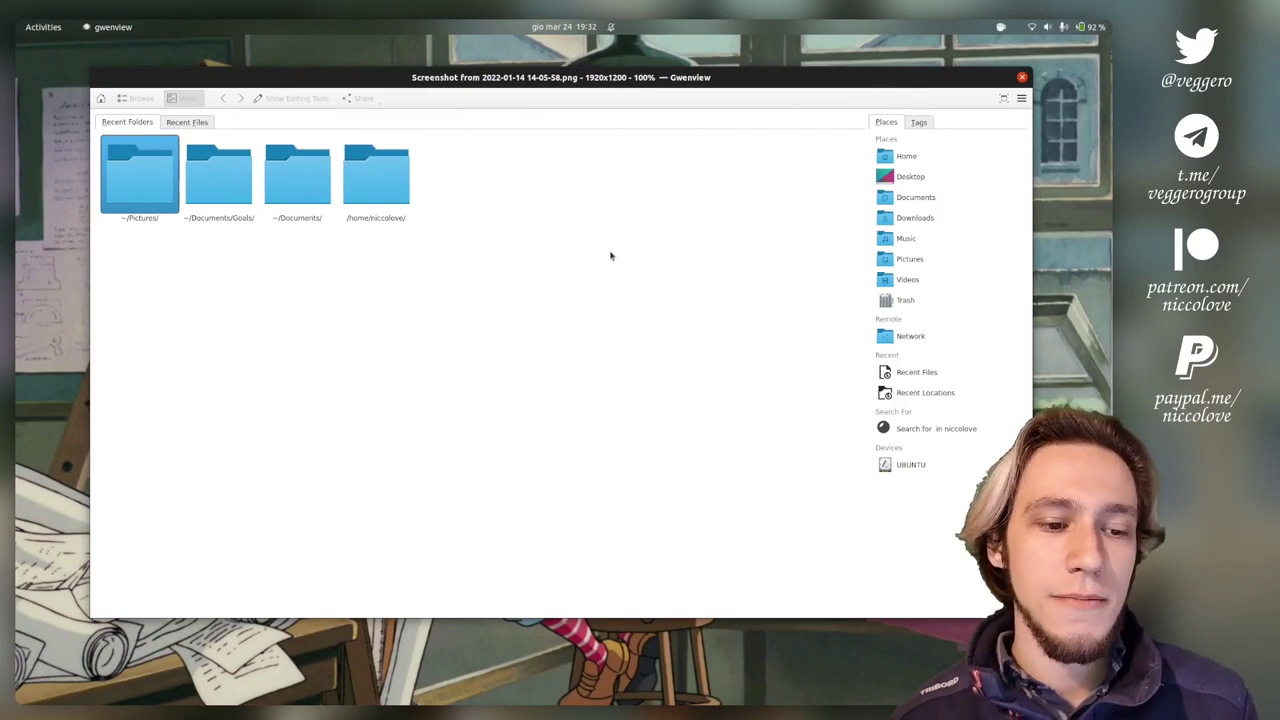
Try the chosen picture in GNOME Image Viewer by dragging it to the dock, then close the viewer
{"action": "key", "text": "ctrl+alt+Left"}
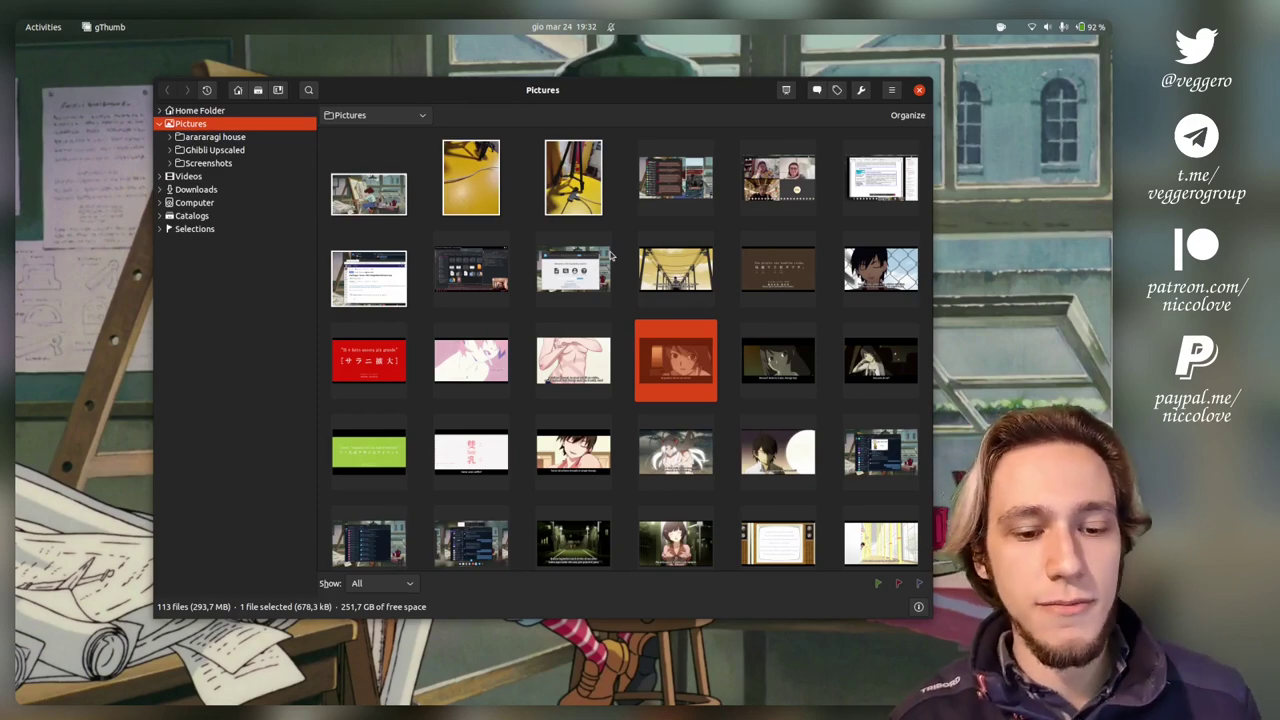
{"action": "key", "text": "super"}
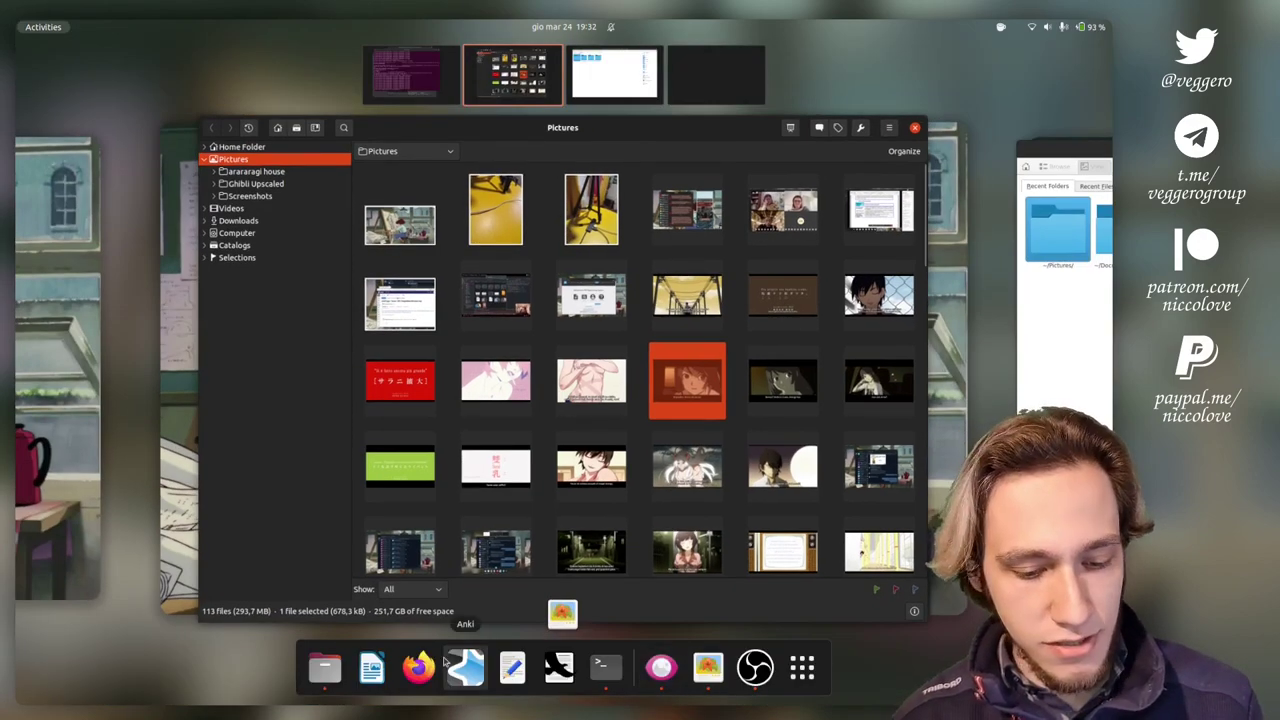
{"action": "left_click_drag", "start_coordinate": [447, 663], "coordinate": [707, 665]}
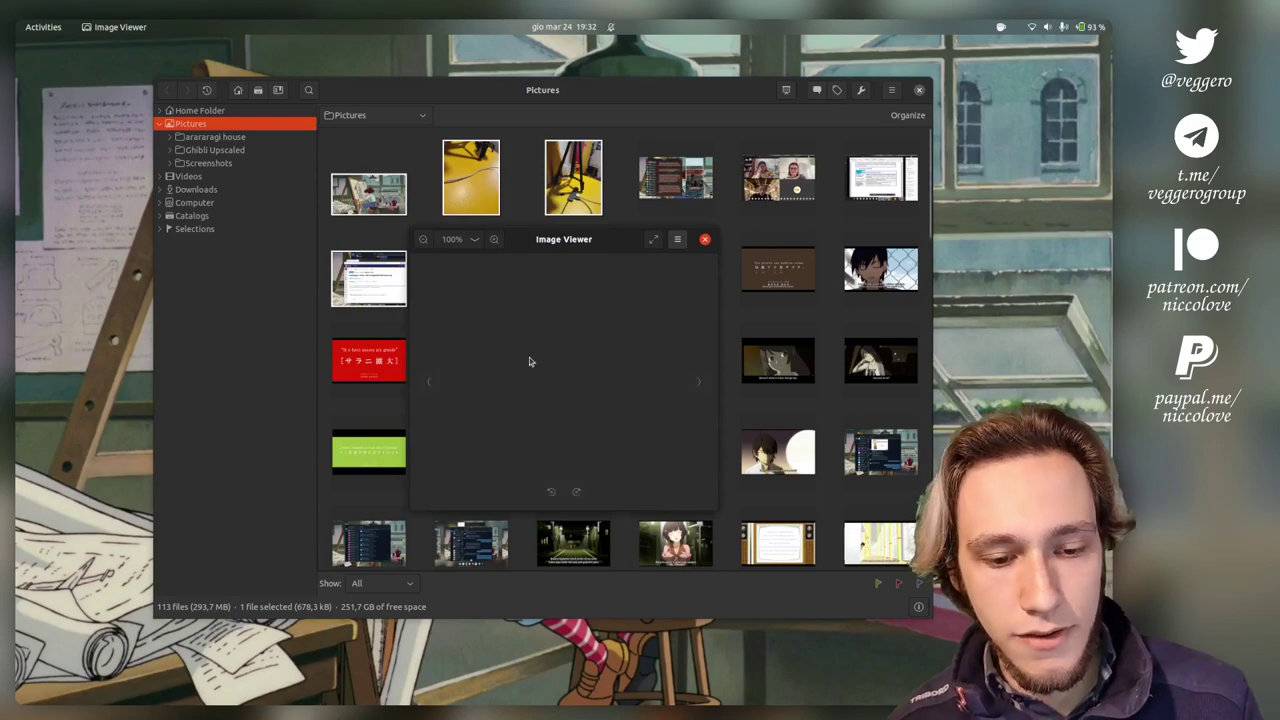
{"action": "left_click", "coordinate": [706, 241]}
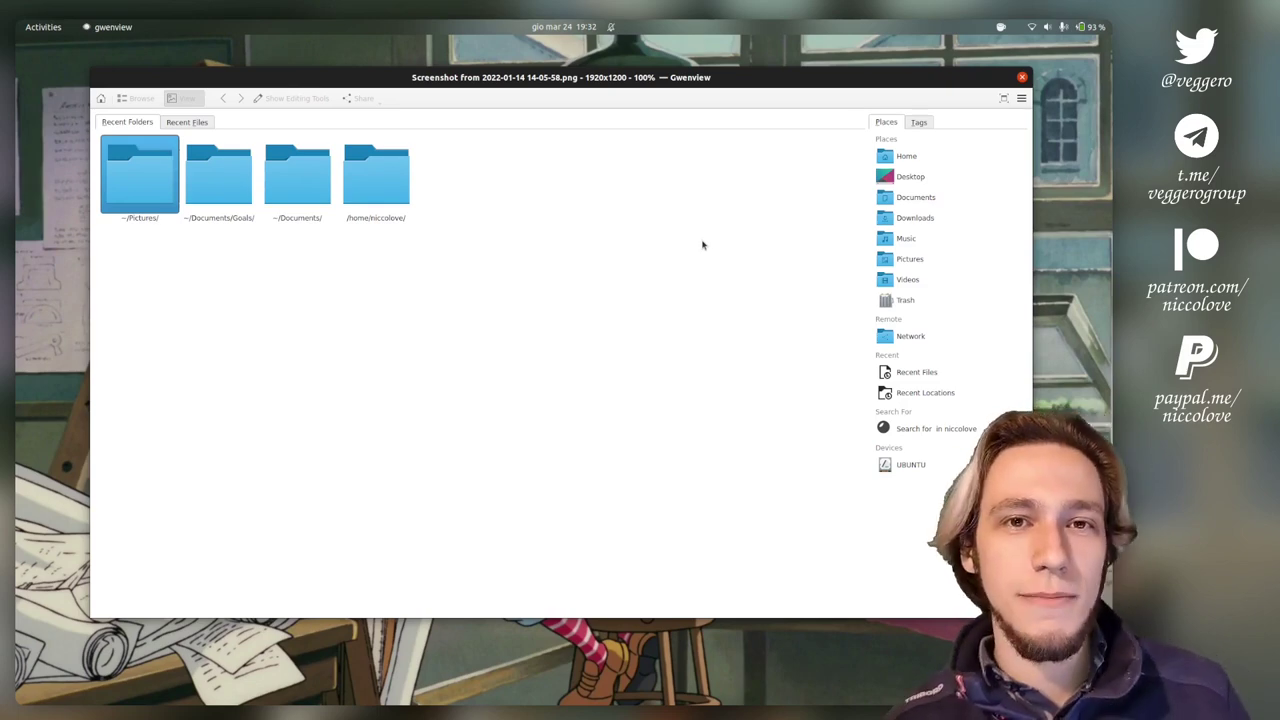
Open the screenshot in gThumb and apply the Stretch contrast adjustment
{"action": "key", "text": "alt+Tab"}
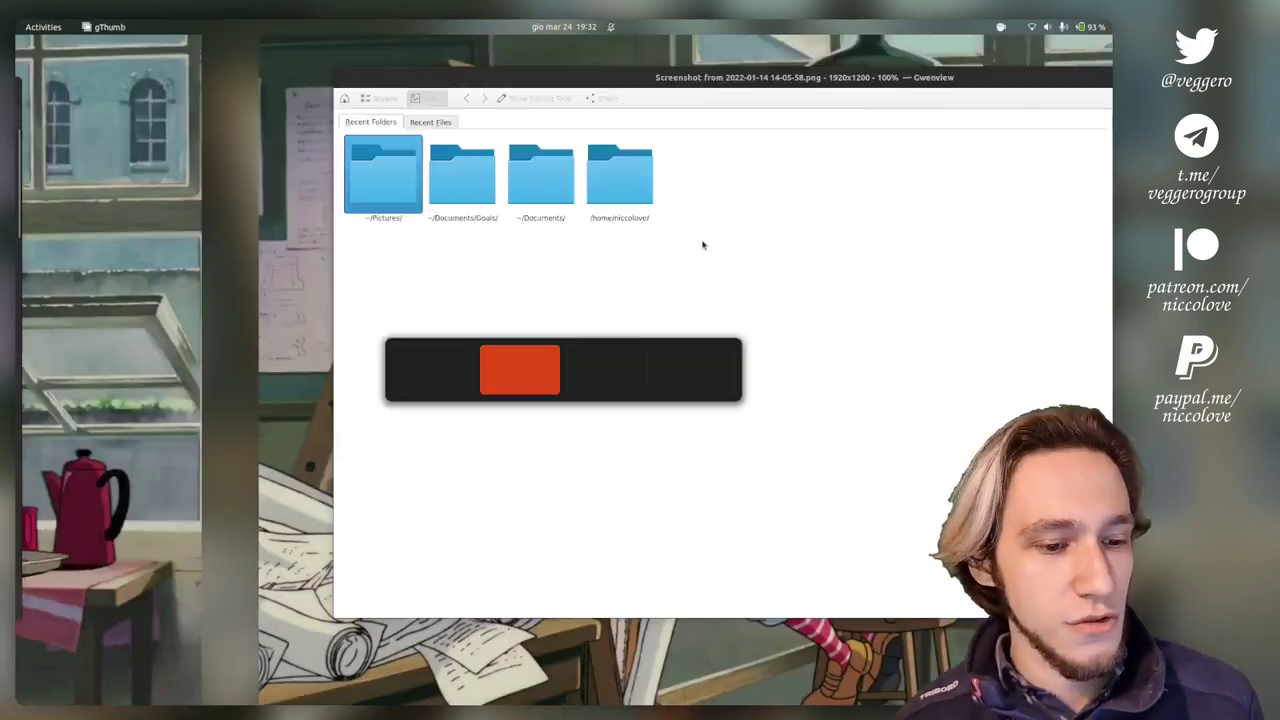
{"action": "double_click", "coordinate": [697, 369]}
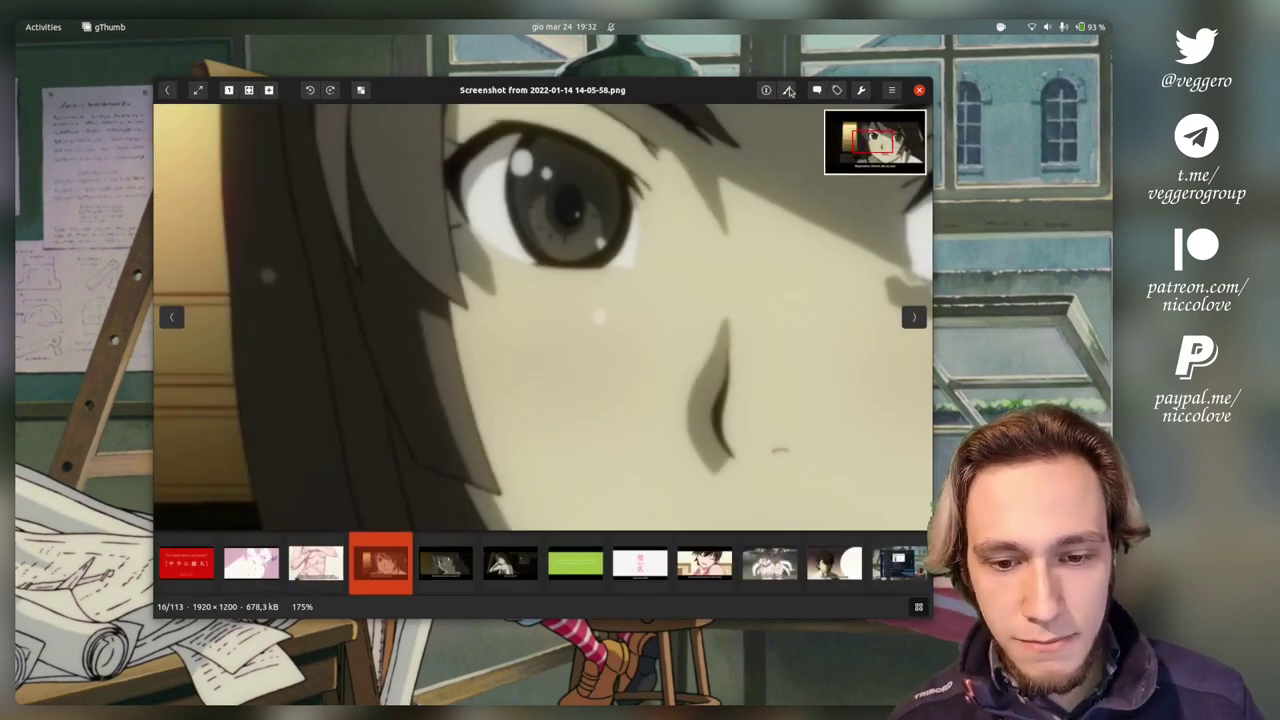
{"action": "left_click", "coordinate": [787, 90]}
{"action": "left_click", "coordinate": [770, 192]}
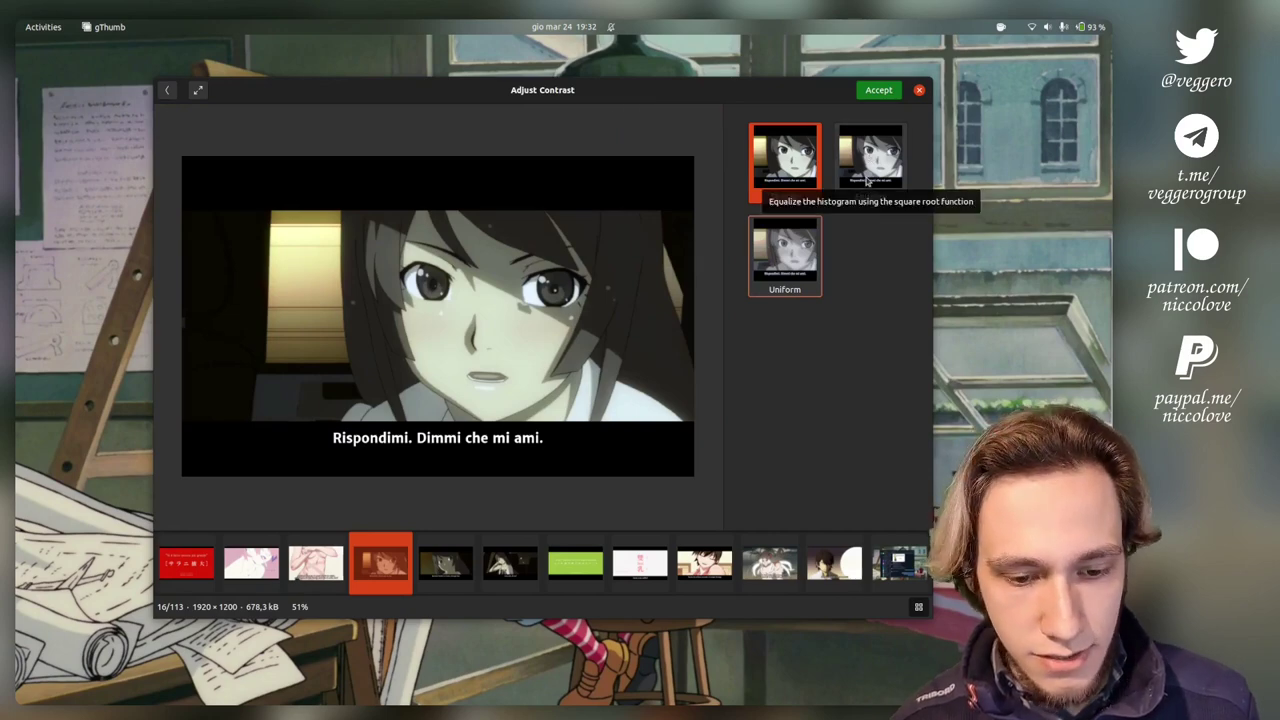
{"action": "left_click", "coordinate": [785, 256]}
{"action": "left_click", "coordinate": [785, 160]}
{"action": "left_click", "coordinate": [879, 90]}
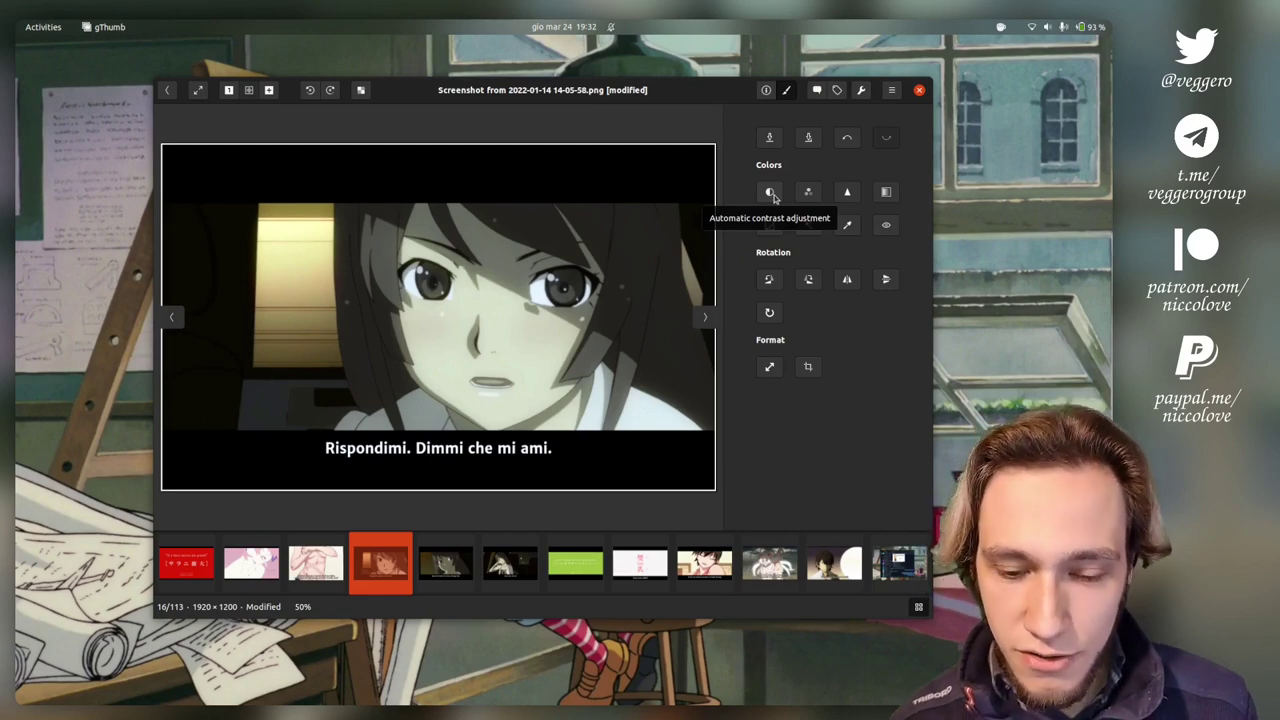
Preview gamma +13 and higher brightness in Adjust Colors, with a red-channel histogram
{"action": "left_click", "coordinate": [809, 193]}
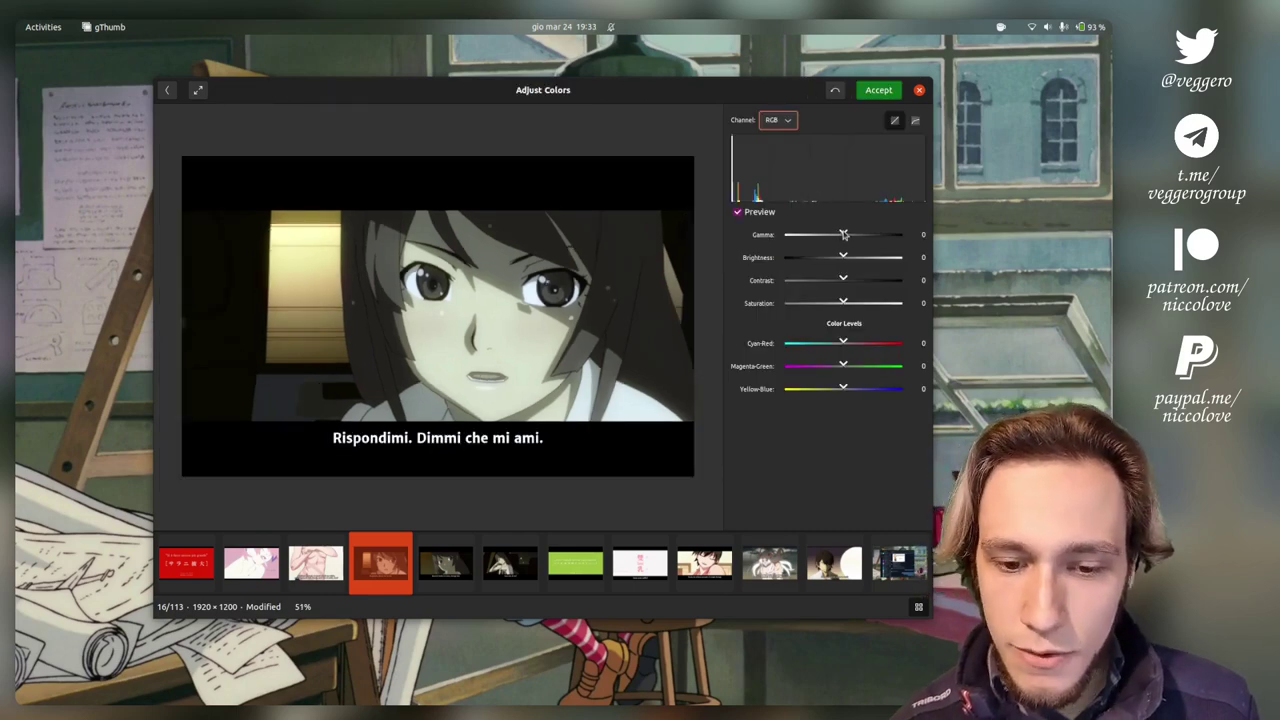
{"action": "mouse_move", "coordinate": [842, 234]}
{"action": "left_mouse_down"}
{"action": "mouse_move", "coordinate": [875, 234]}
{"action": "mouse_move", "coordinate": [850, 234]}
{"action": "left_mouse_up"}
{"action": "left_click_drag", "start_coordinate": [845, 257], "coordinate": [889, 303]}
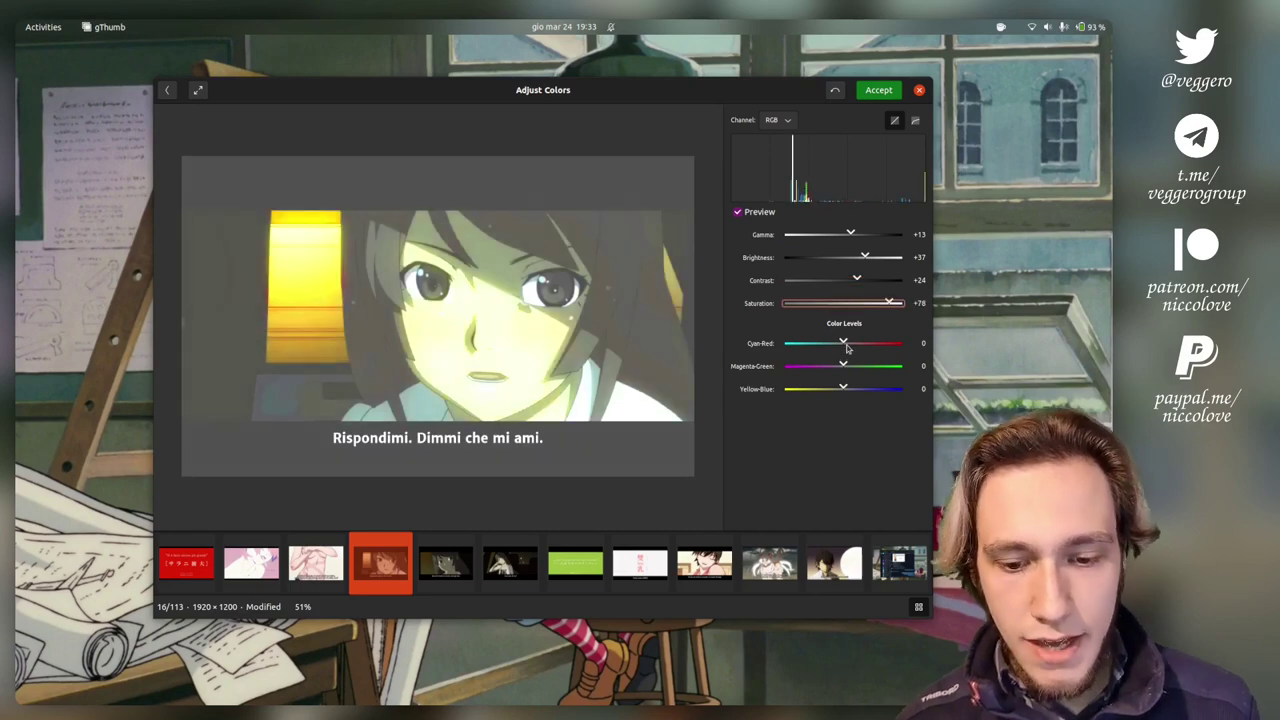
{"action": "left_click", "coordinate": [914, 121]}
{"action": "left_click", "coordinate": [895, 121]}
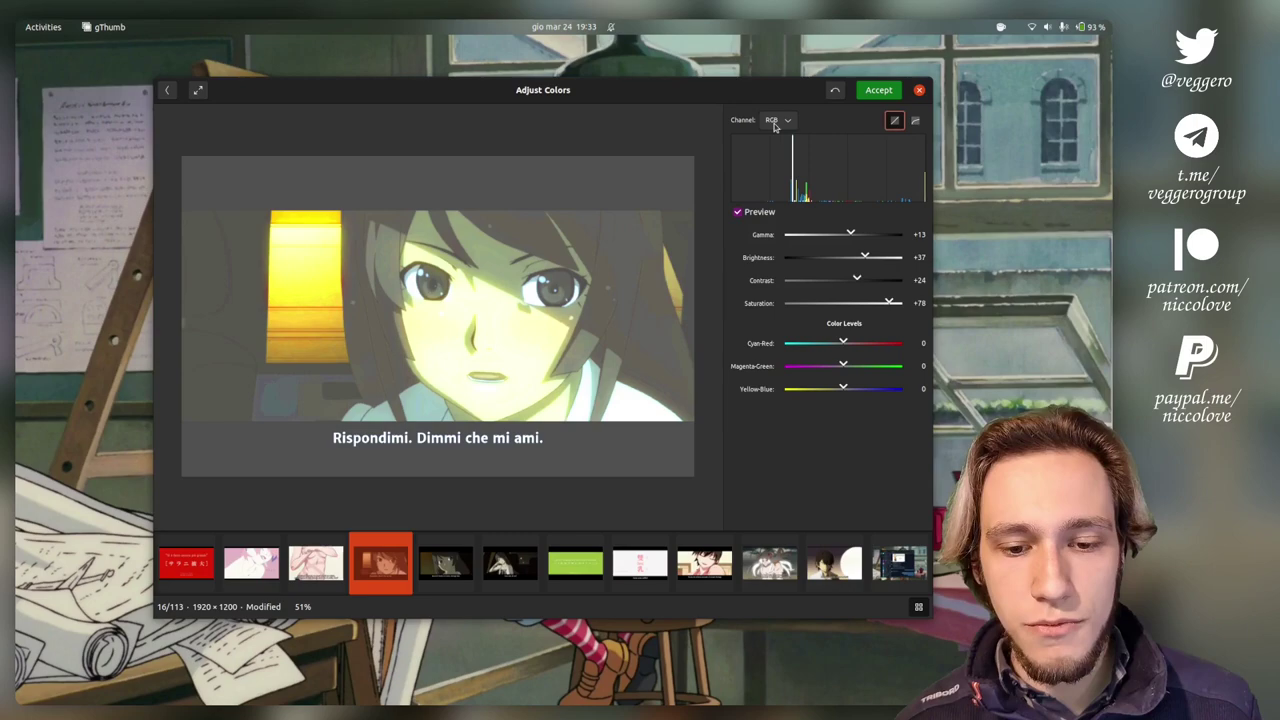
{"action": "left_click", "coordinate": [775, 121]}
{"action": "left_click", "coordinate": [776, 64]}
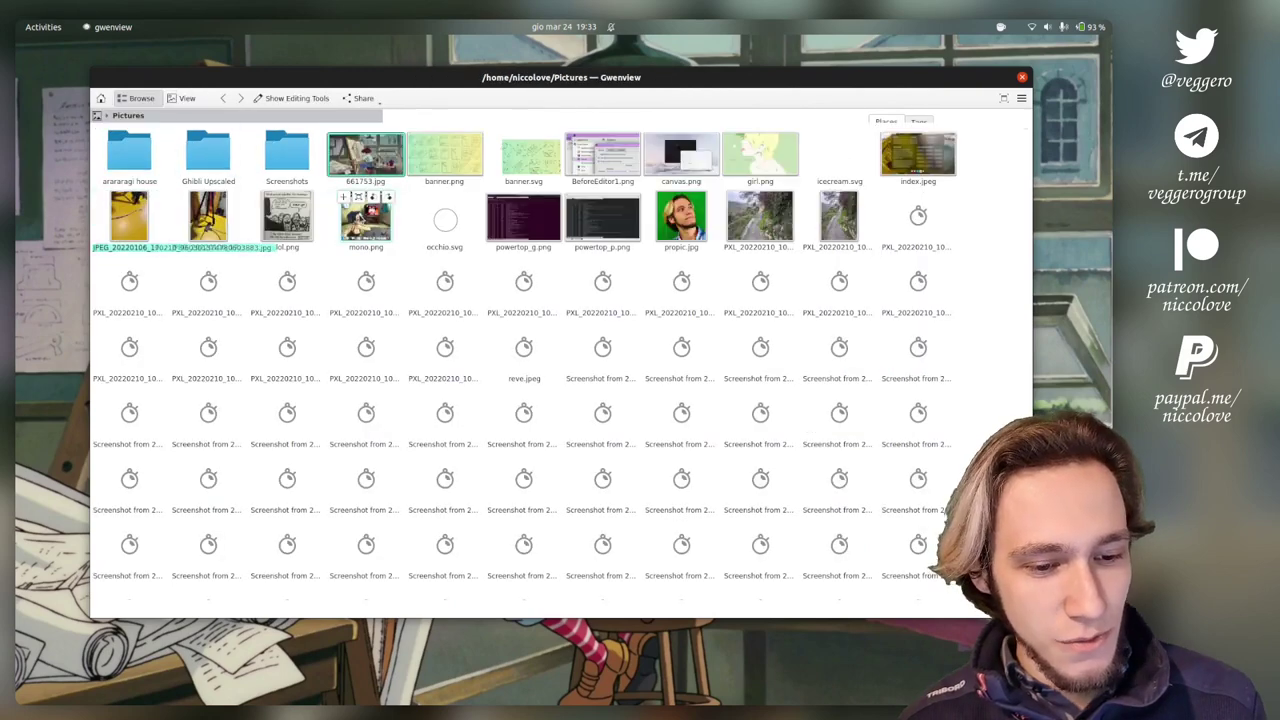
View the screenshot full-size with the operations sidebar and menu bar, browsing the Edit menu
{"action": "double_click", "coordinate": [600, 418]}
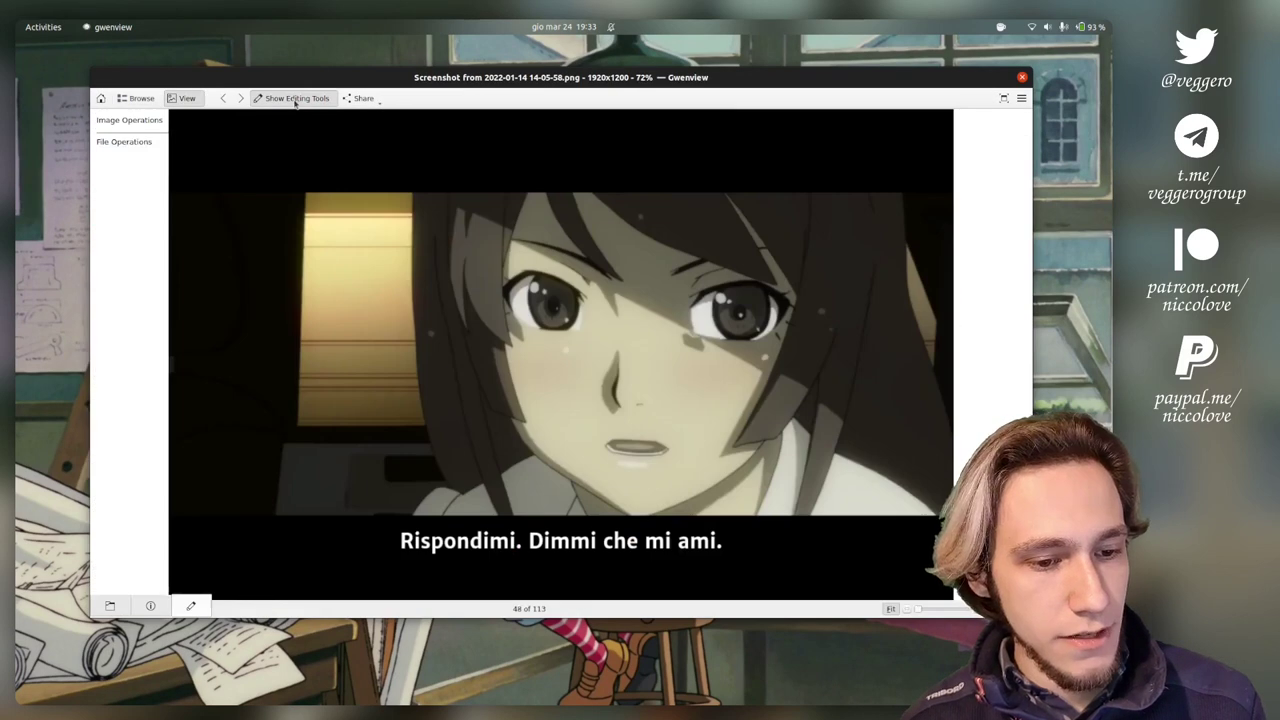
{"action": "left_click", "coordinate": [295, 98]}
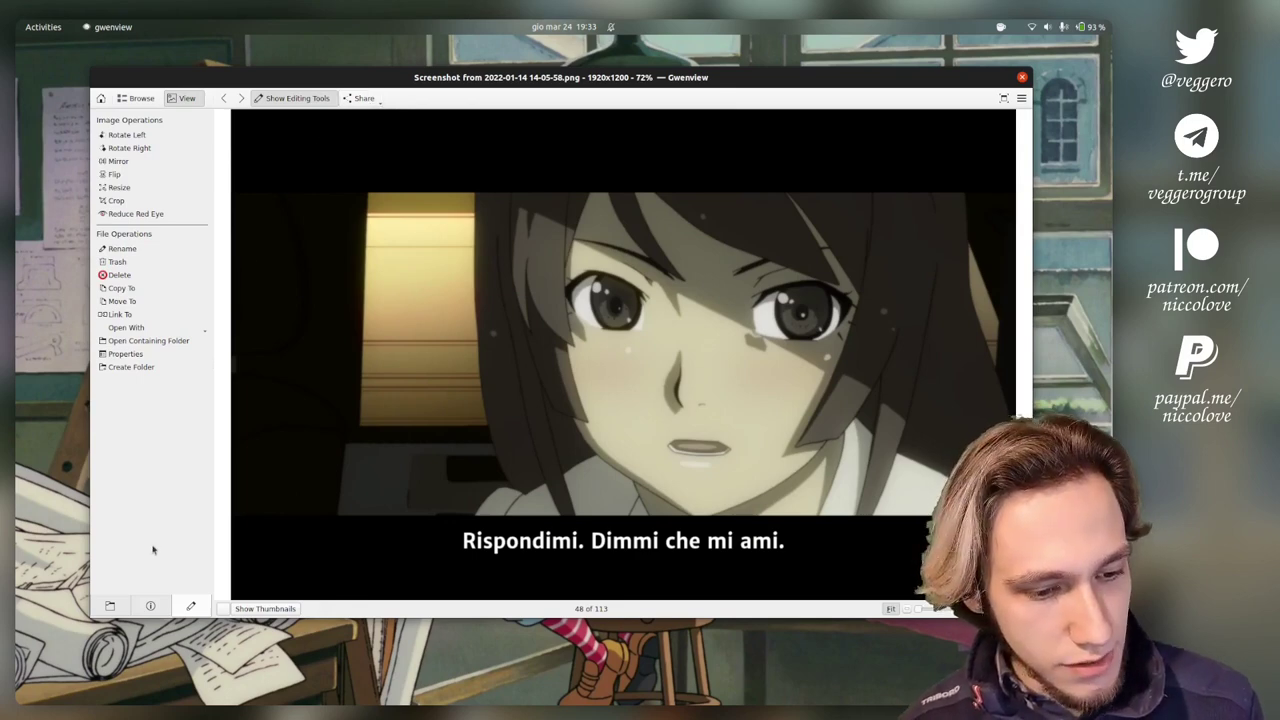
{"action": "key", "text": "ctrl+m"}
{"action": "left_click", "coordinate": [120, 95]}
{"action": "mouse_move", "coordinate": [146, 96]}
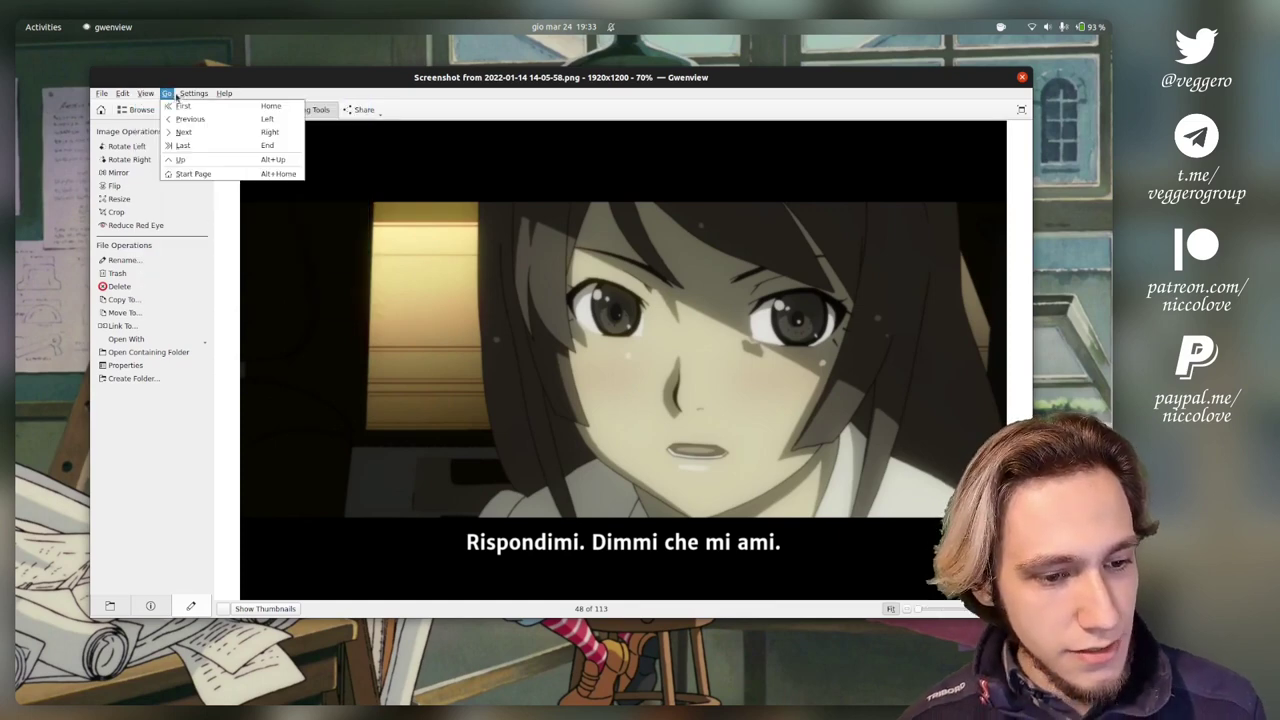
{"action": "mouse_move", "coordinate": [199, 92]}
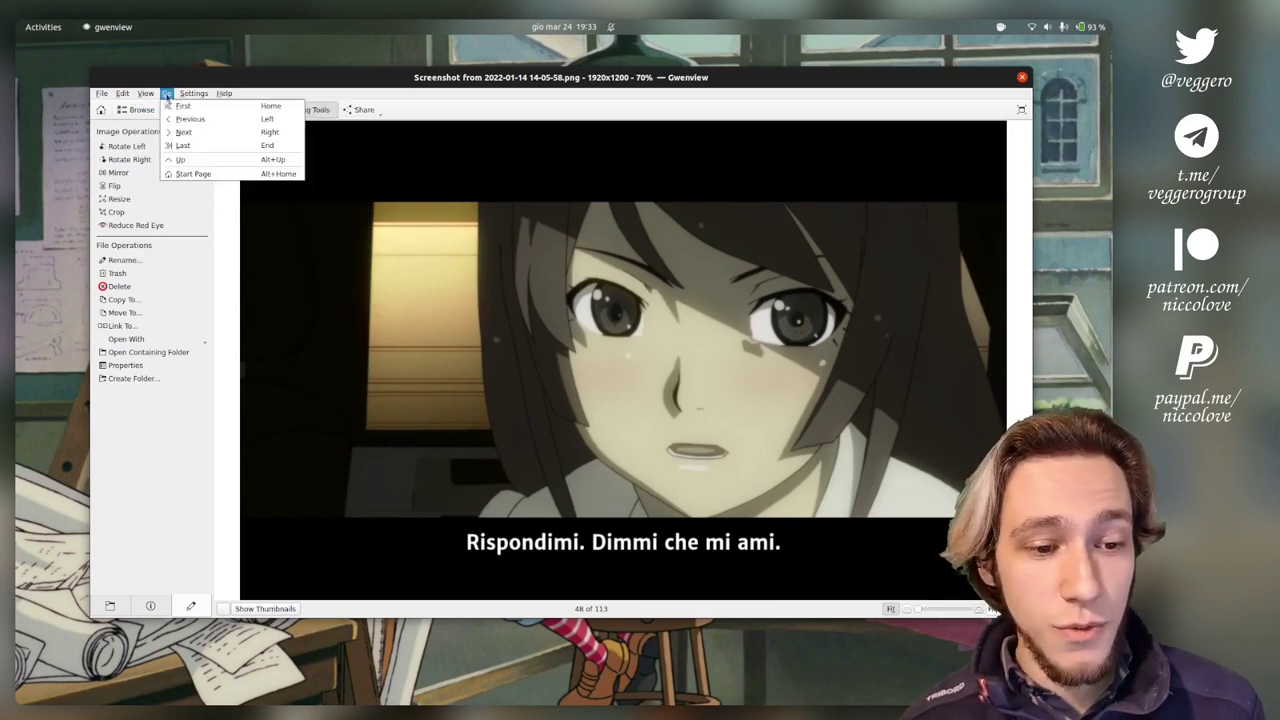
{"action": "left_click", "coordinate": [156, 98]}
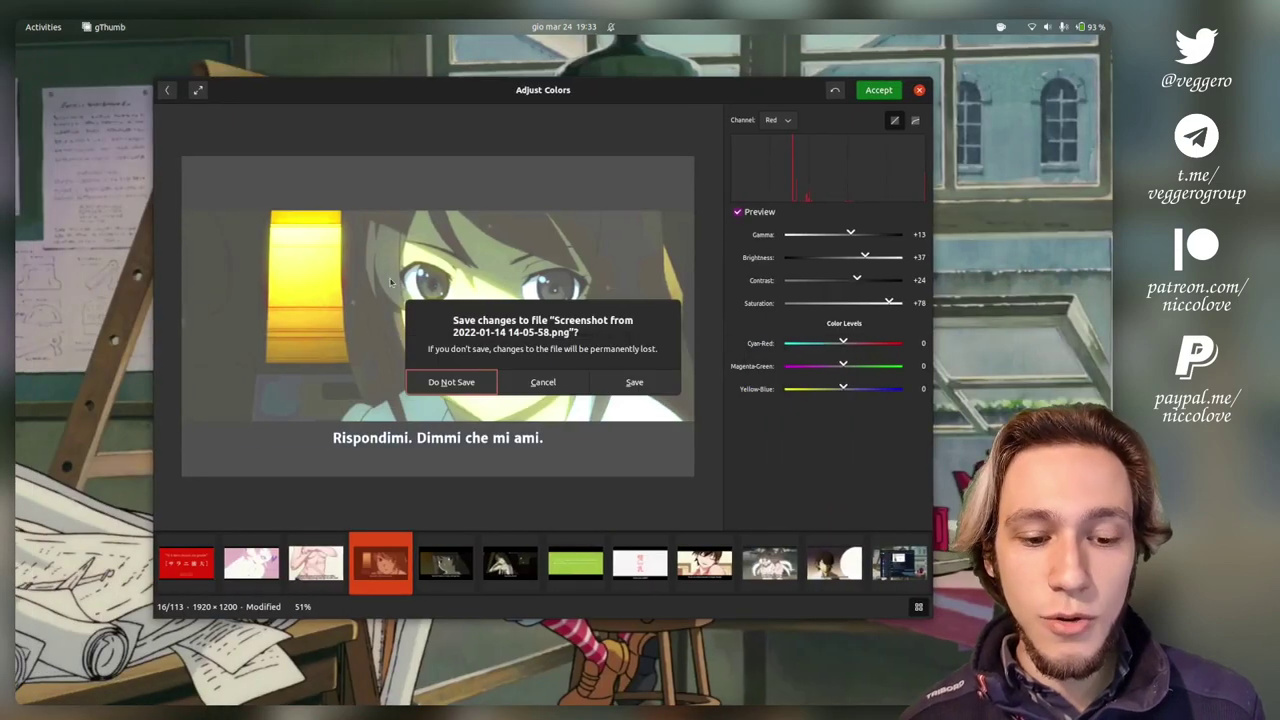
Discard the colour changes without saving, then step to screenshots 17 and 18 of 113
{"action": "left_click", "coordinate": [449, 376]}
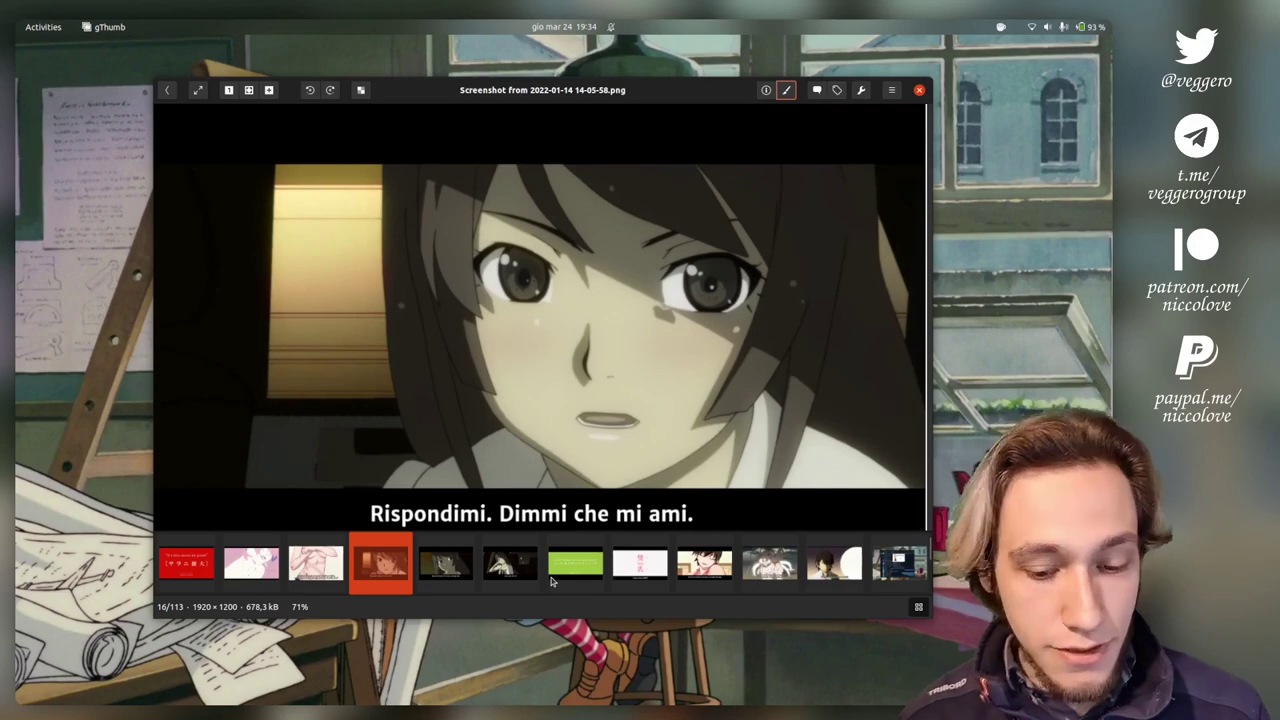
{"action": "left_click", "coordinate": [446, 562]}
{"action": "left_click", "coordinate": [510, 562]}
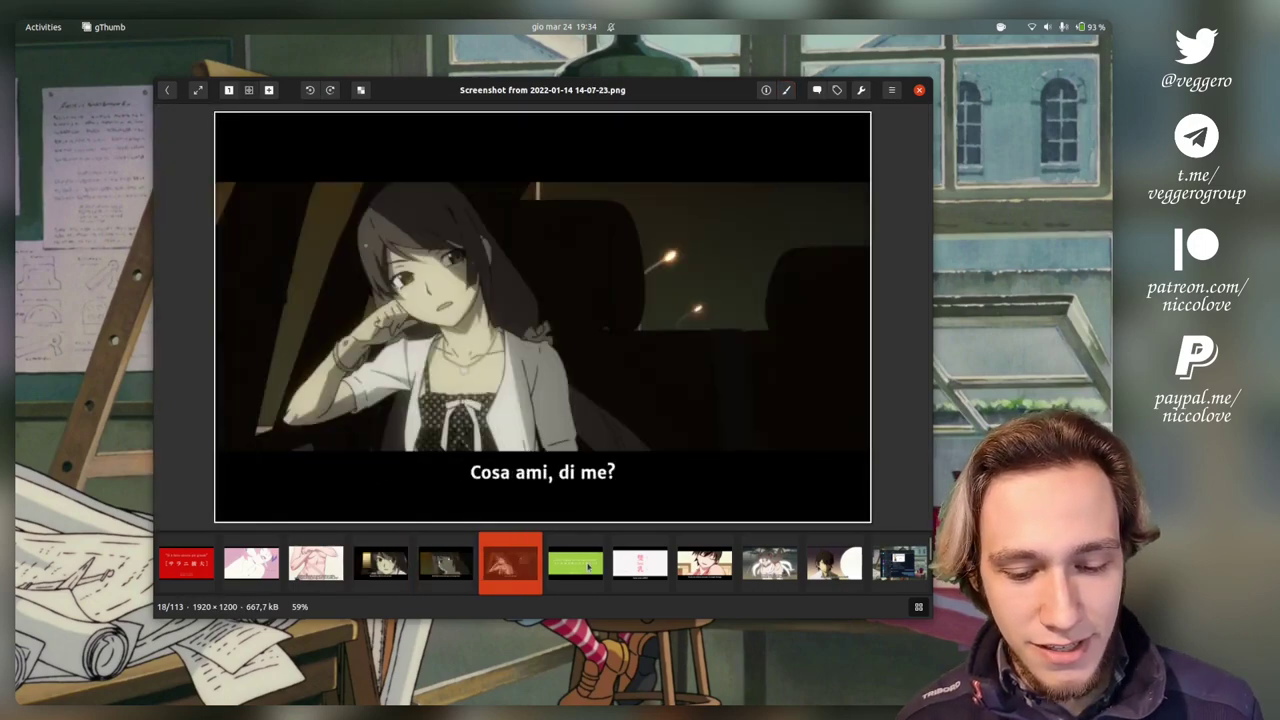
Show the green title card screenshot, stepping forward and back once
{"action": "left_click", "coordinate": [575, 562]}
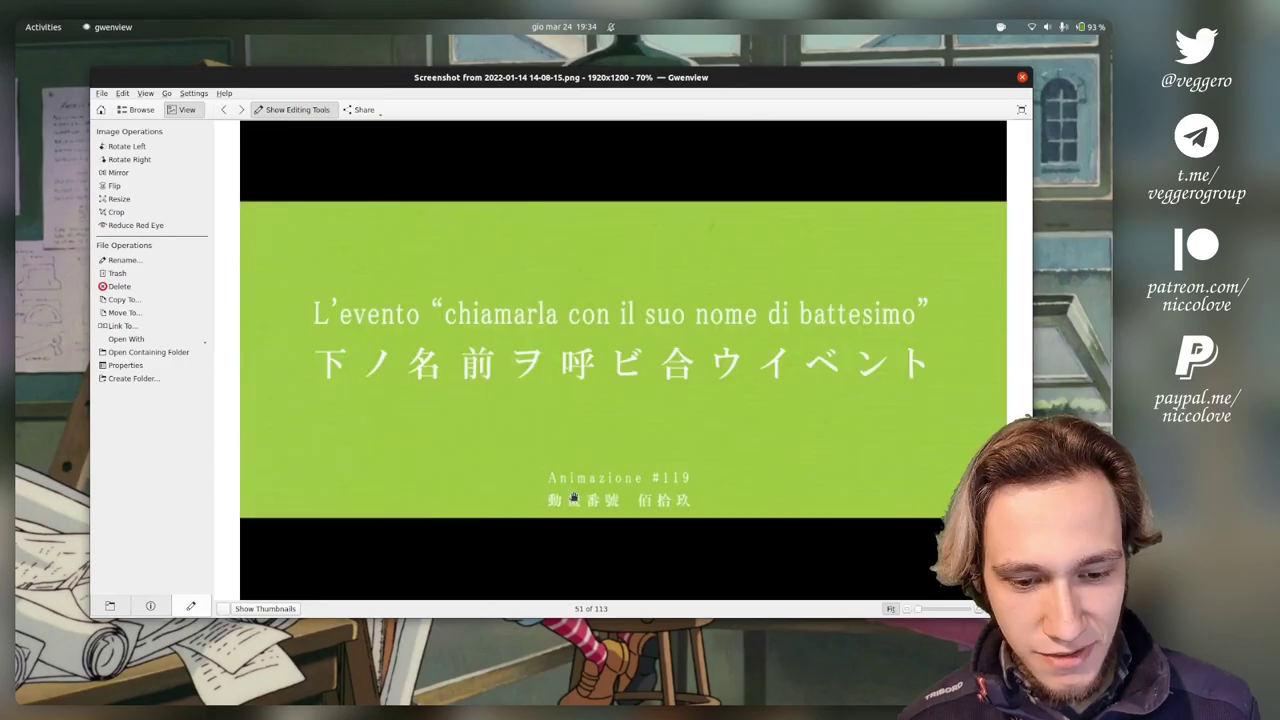
{"action": "key", "text": "Right"}
{"action": "key", "text": "Left"}
Show the thumbnail strip and open the Facebook screenshot, image 77 of 113
{"action": "left_click", "coordinate": [265, 609]}
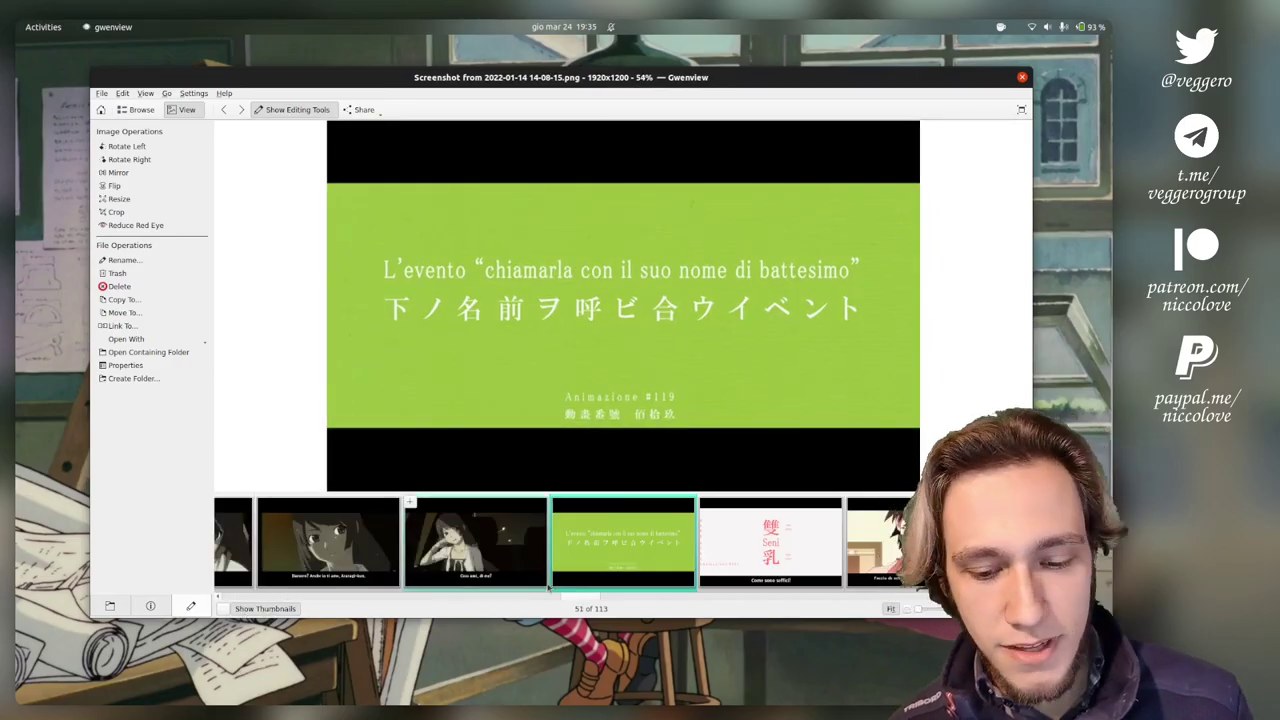
{"action": "scroll", "coordinate": [612, 565], "scroll_direction": "down", "scroll_amount": 5}
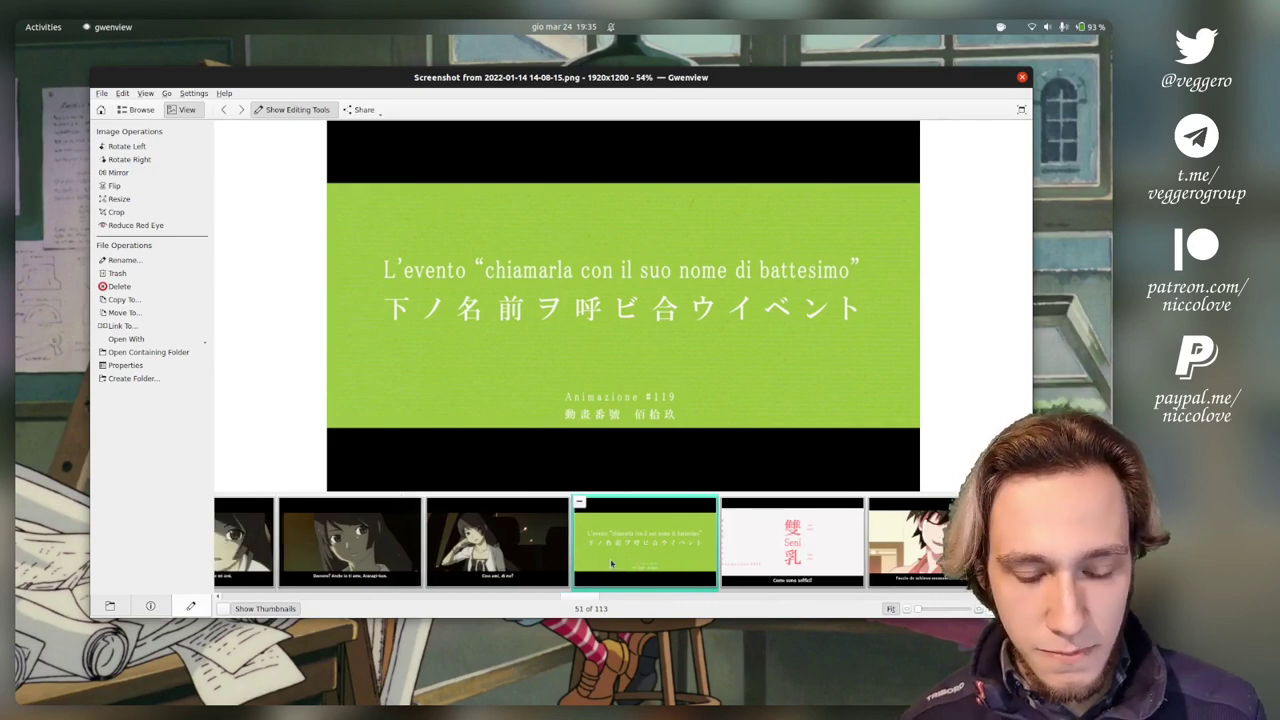
{"action": "scroll", "coordinate": [612, 545], "scroll_direction": "down", "scroll_amount": 5}
{"action": "left_click", "coordinate": [623, 545]}
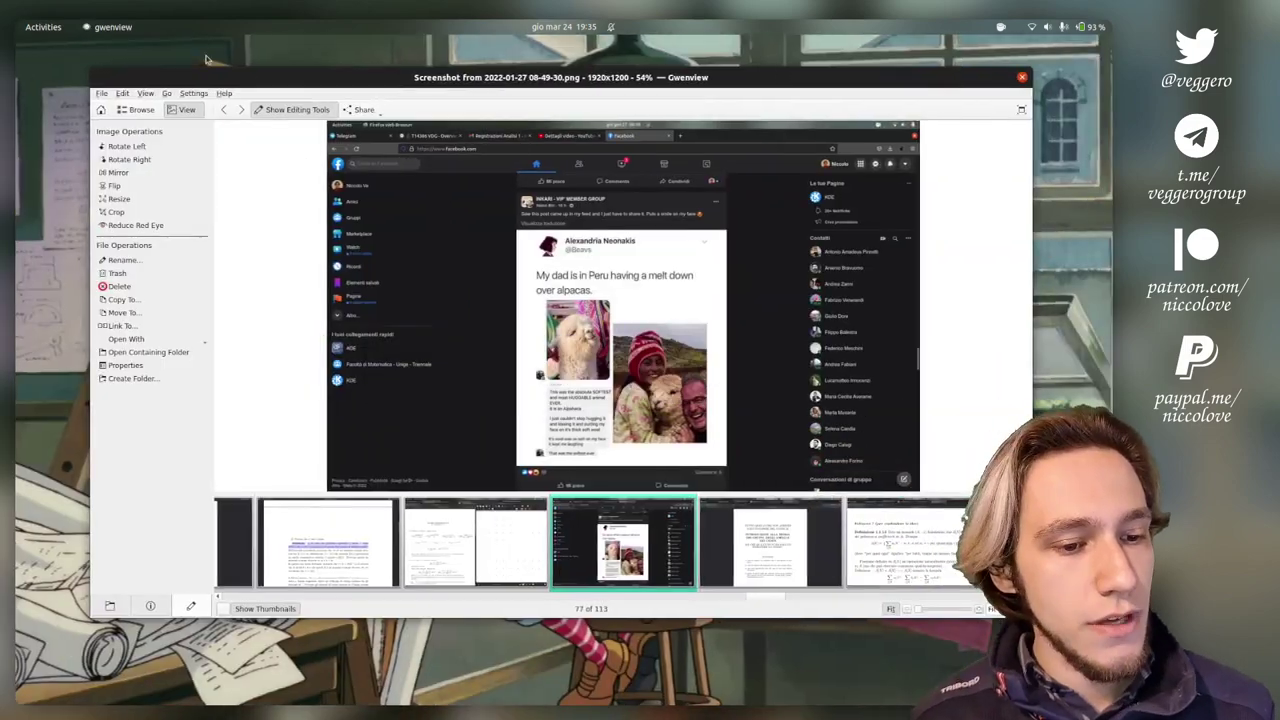
{"action": "left_click", "coordinate": [168, 93]}
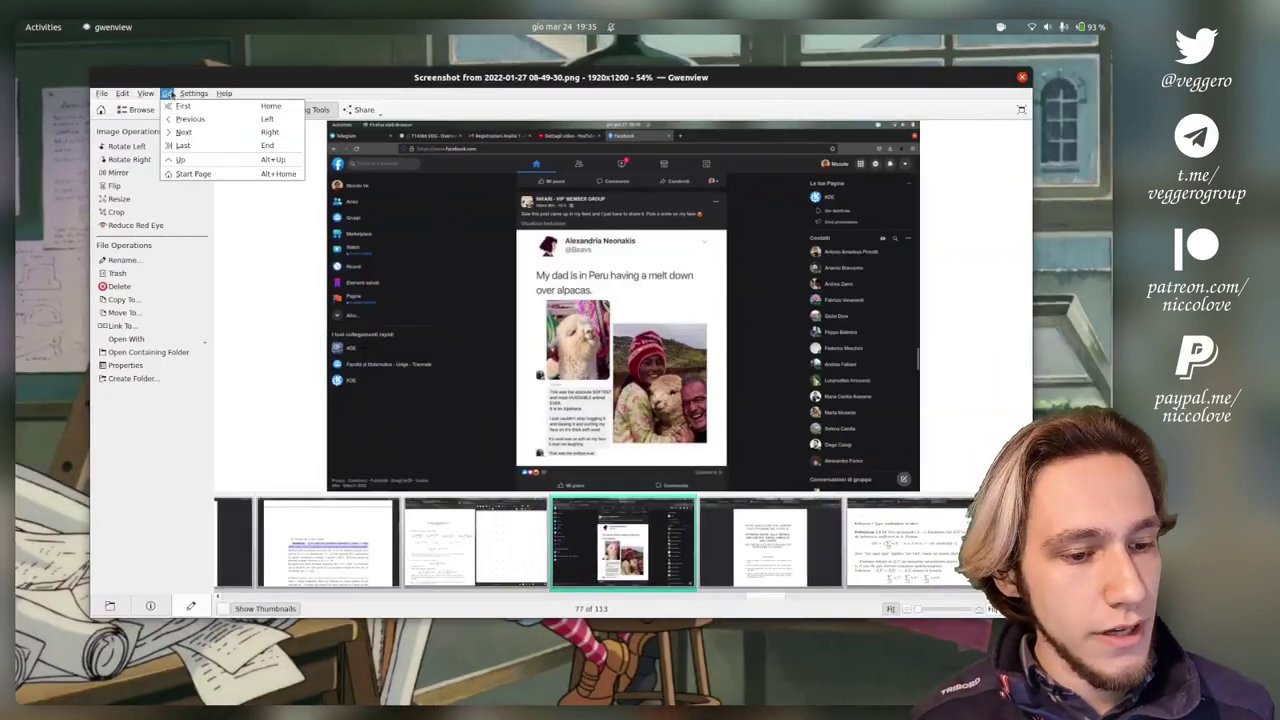
{"action": "left_click", "coordinate": [102, 93]}
{"action": "mouse_move", "coordinate": [157, 93]}
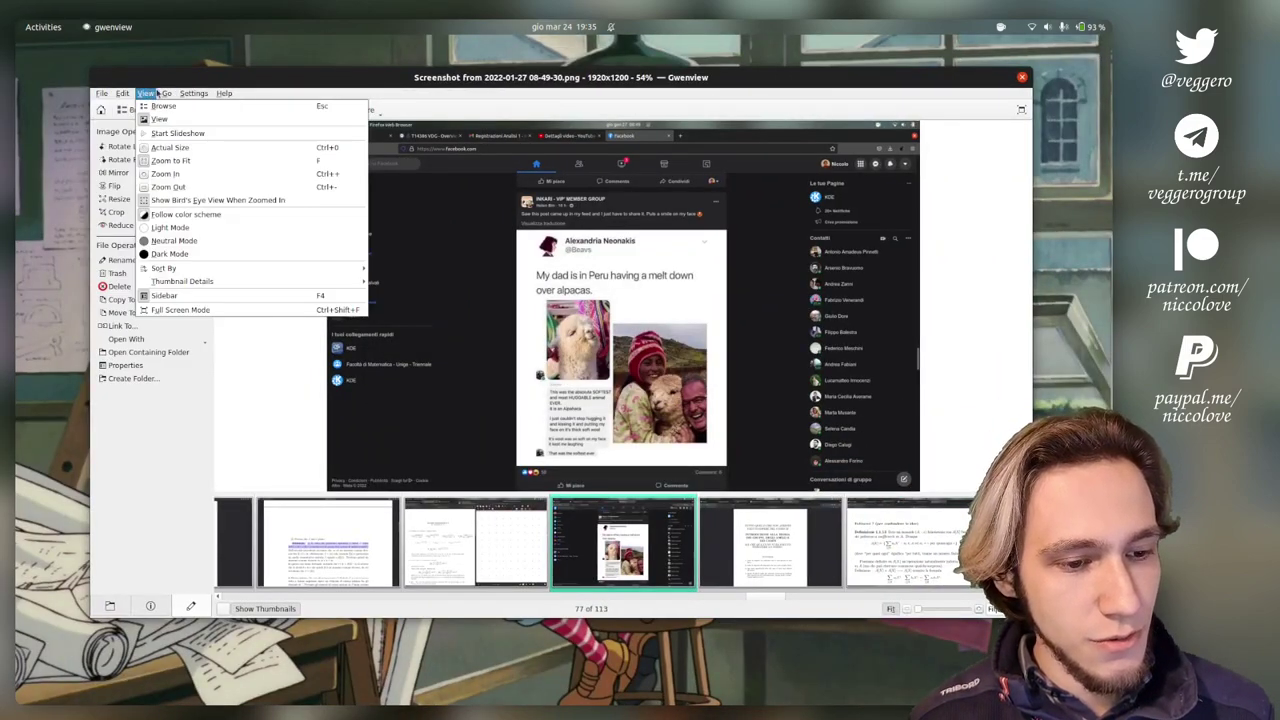
{"action": "left_click", "coordinate": [226, 95]}
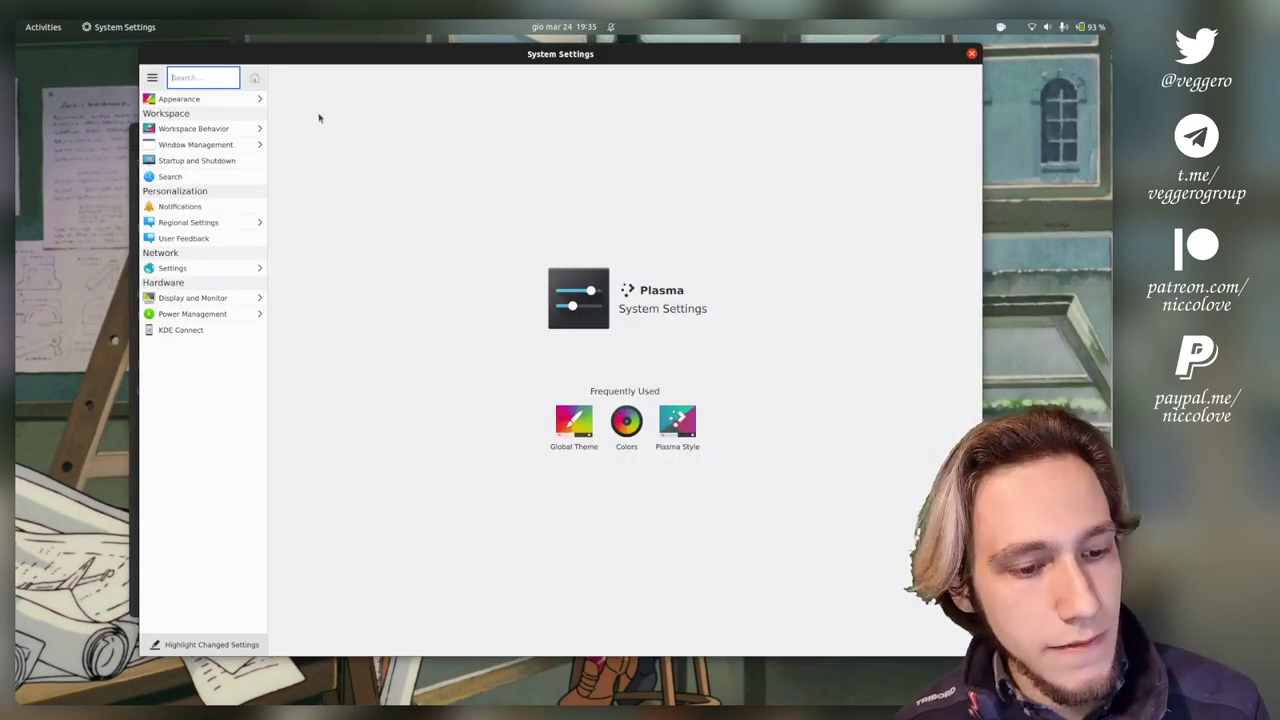
Select Breeze Dark on the Colors page and apply it
{"action": "left_click", "coordinate": [627, 420]}
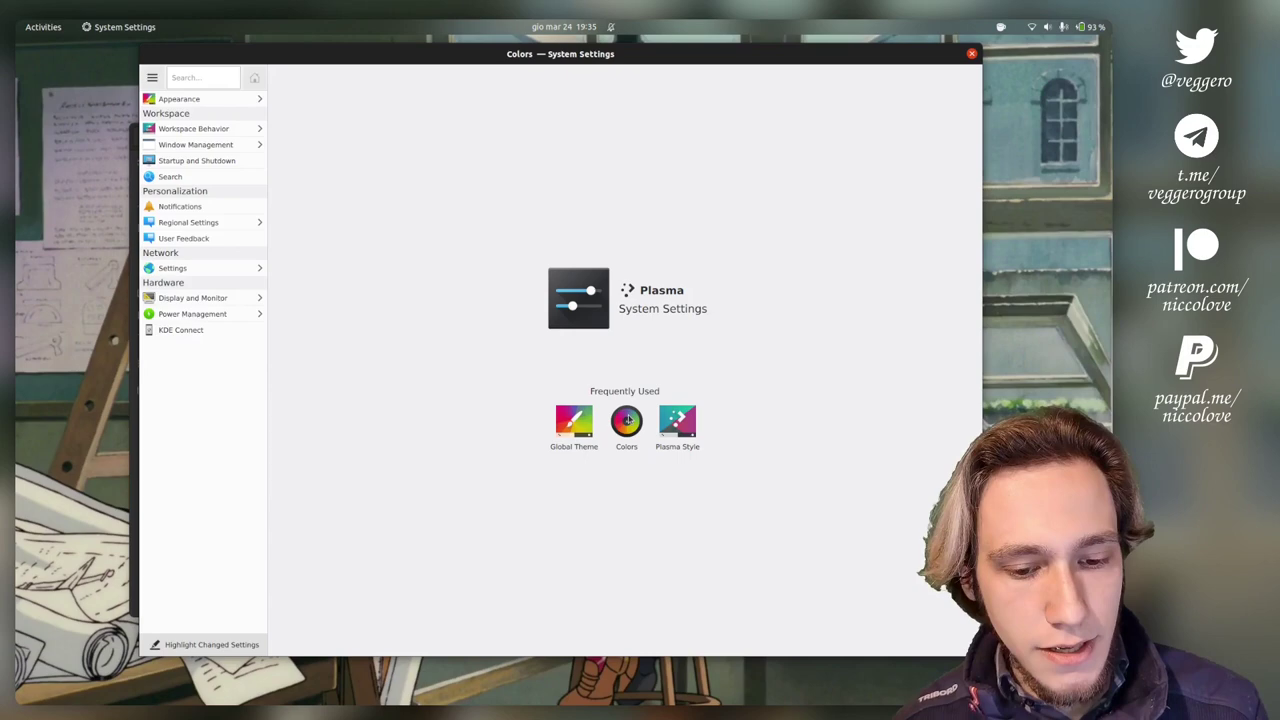
{"action": "left_click", "coordinate": [577, 187]}
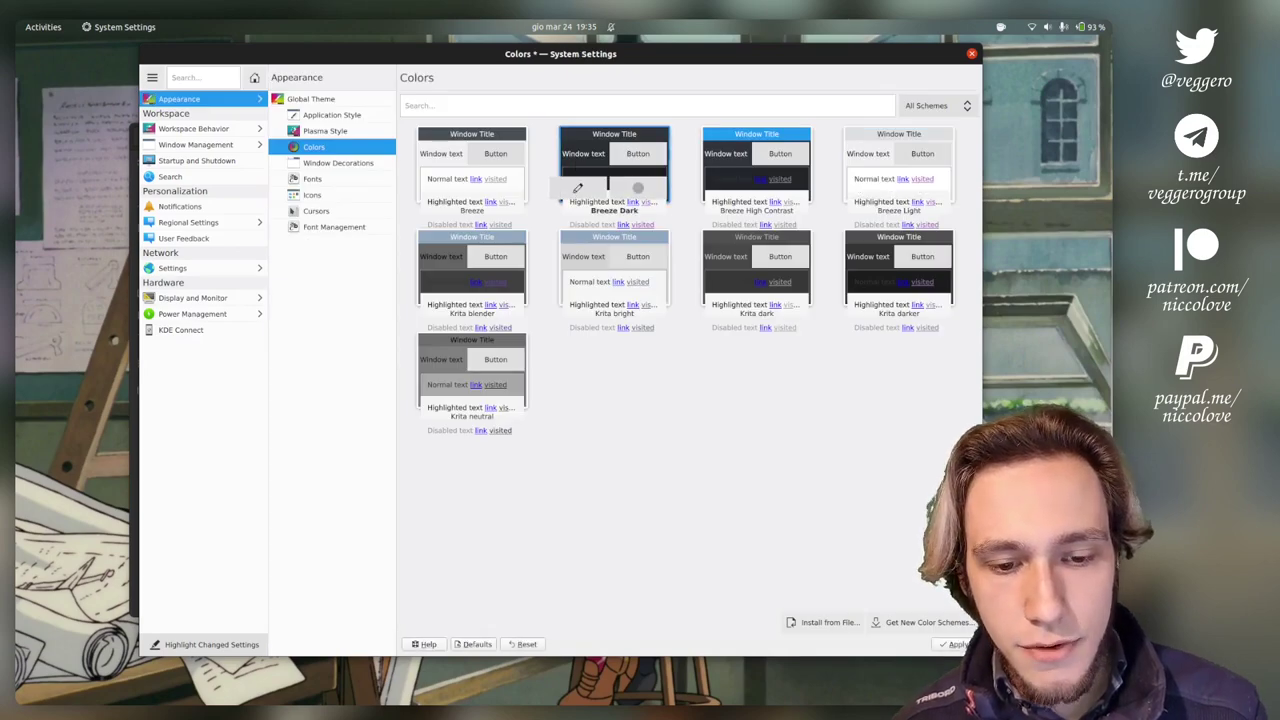
{"action": "left_click", "coordinate": [948, 645]}
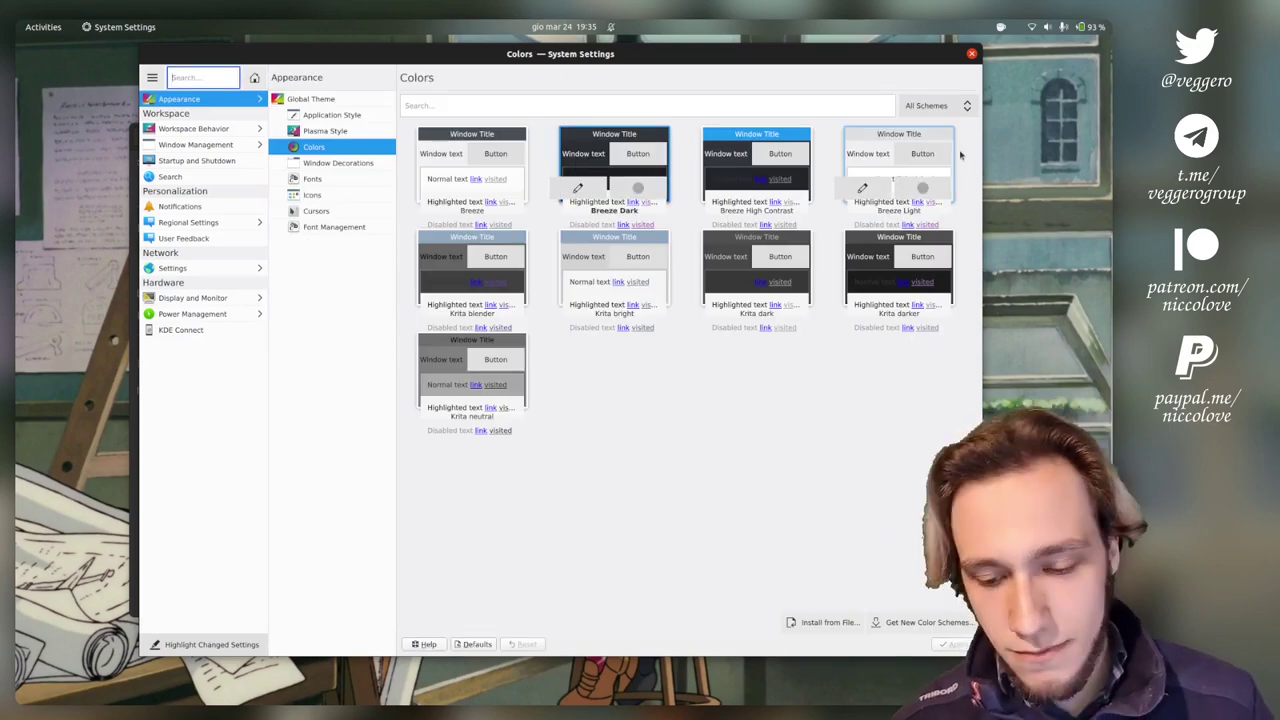
Close System Settings and run 'gwenview --style=Breeze &' in Terminal
{"action": "left_click", "coordinate": [971, 53]}
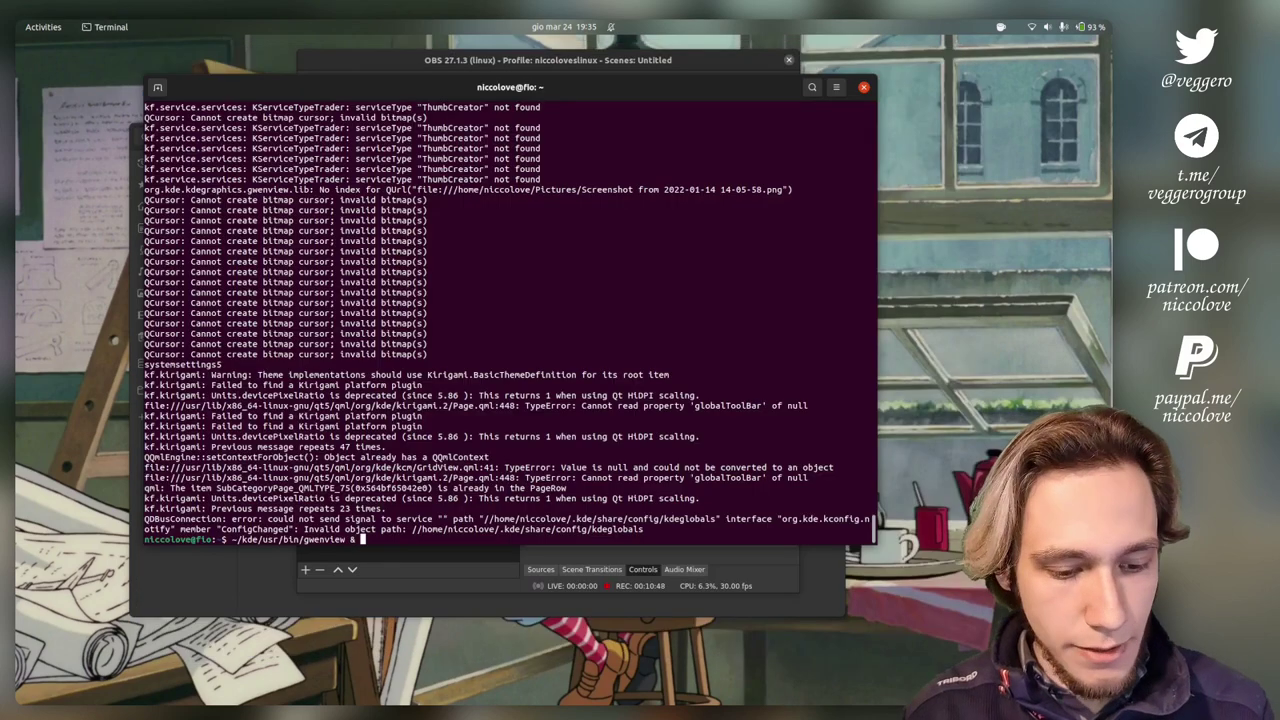
{"action": "key", "text": "BackSpace"}
{"action": "key", "text": "BackSpace"}
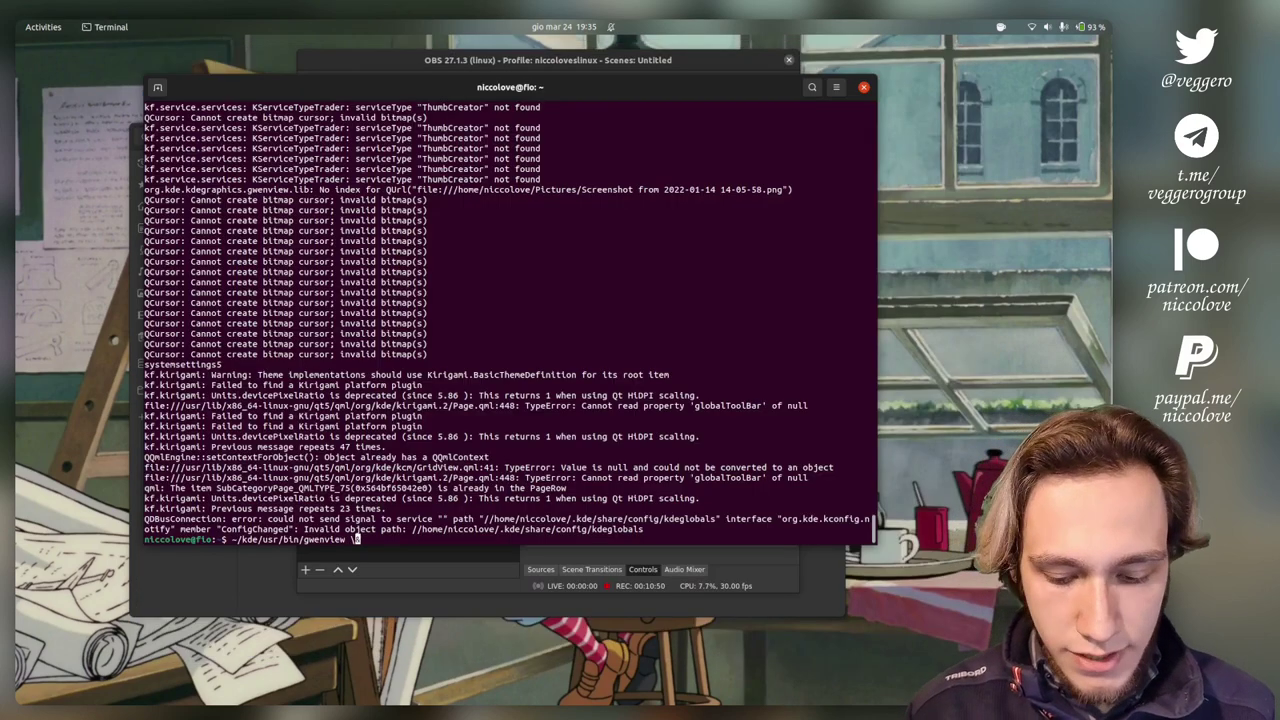
{"action": "type", "text": "--style=Breeze &"}
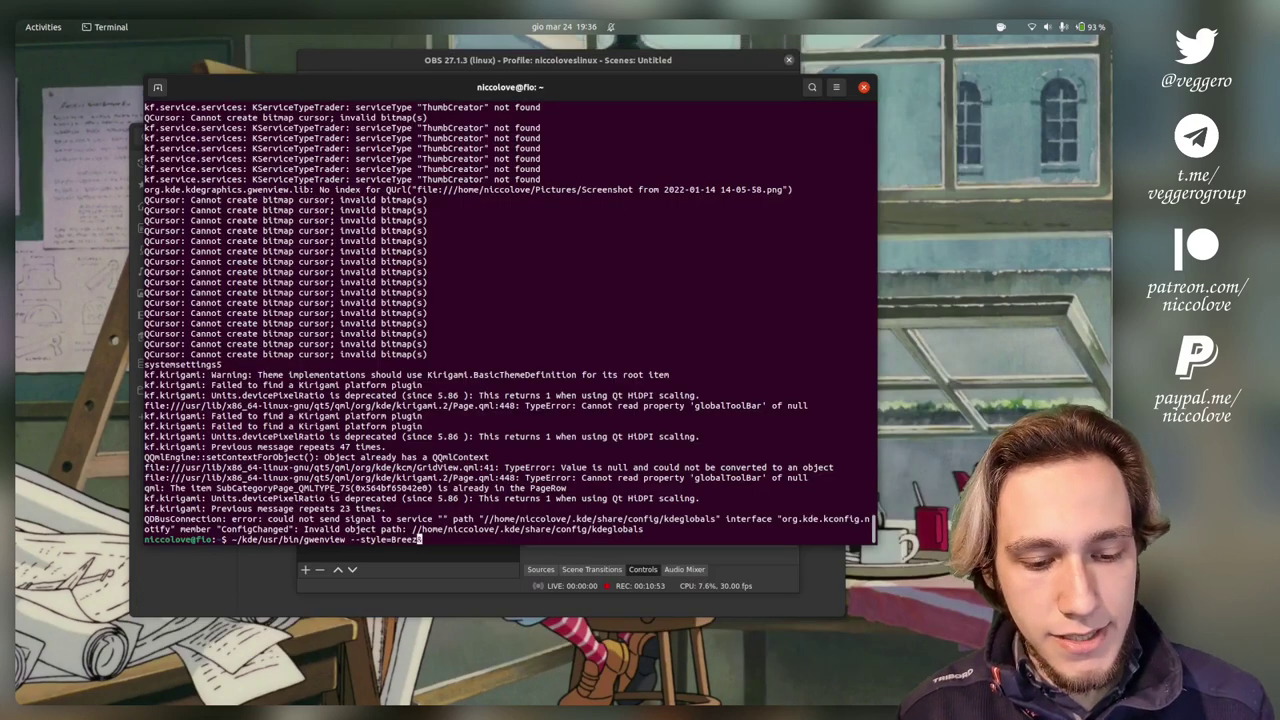
{"action": "key", "text": "Return"}
Move the Dolphin window to its own workspace and switch to the Gwenview workspace
{"action": "key", "text": "alt+Tab"}
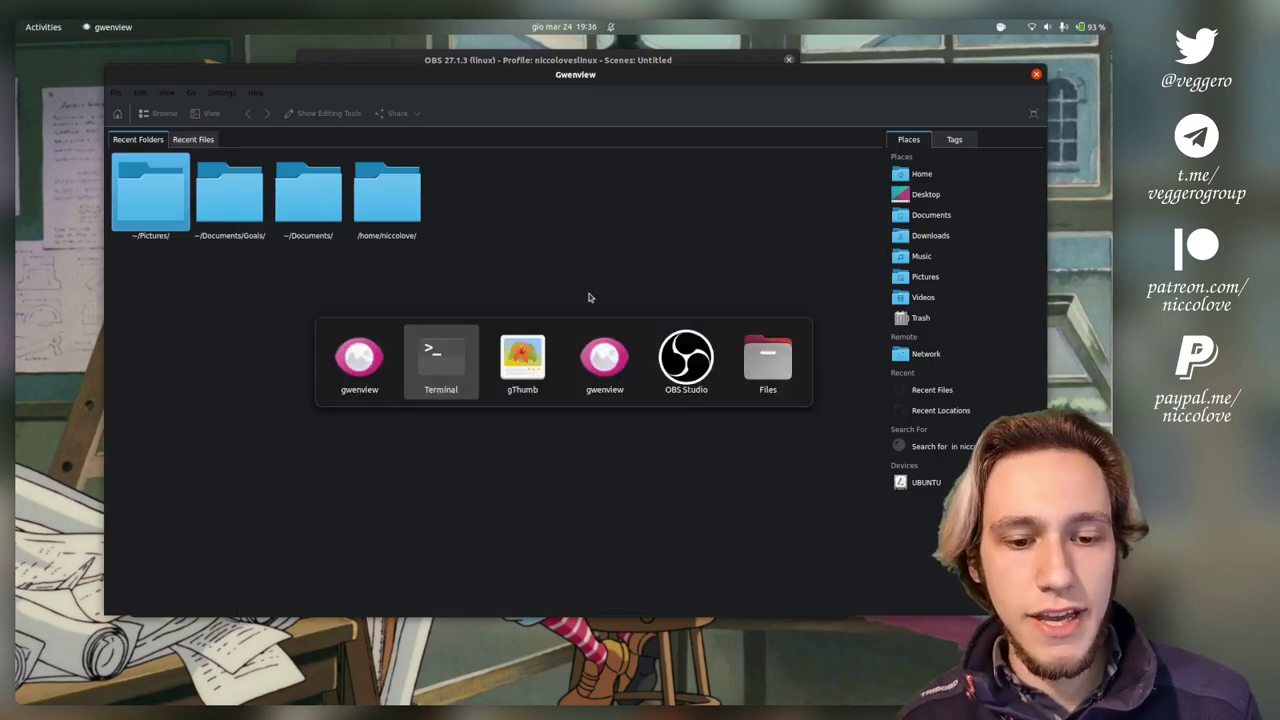
{"action": "key", "text": "super"}
{"action": "left_click_drag", "start_coordinate": [769, 555], "coordinate": [661, 83]}
{"action": "left_click", "coordinate": [661, 83]}
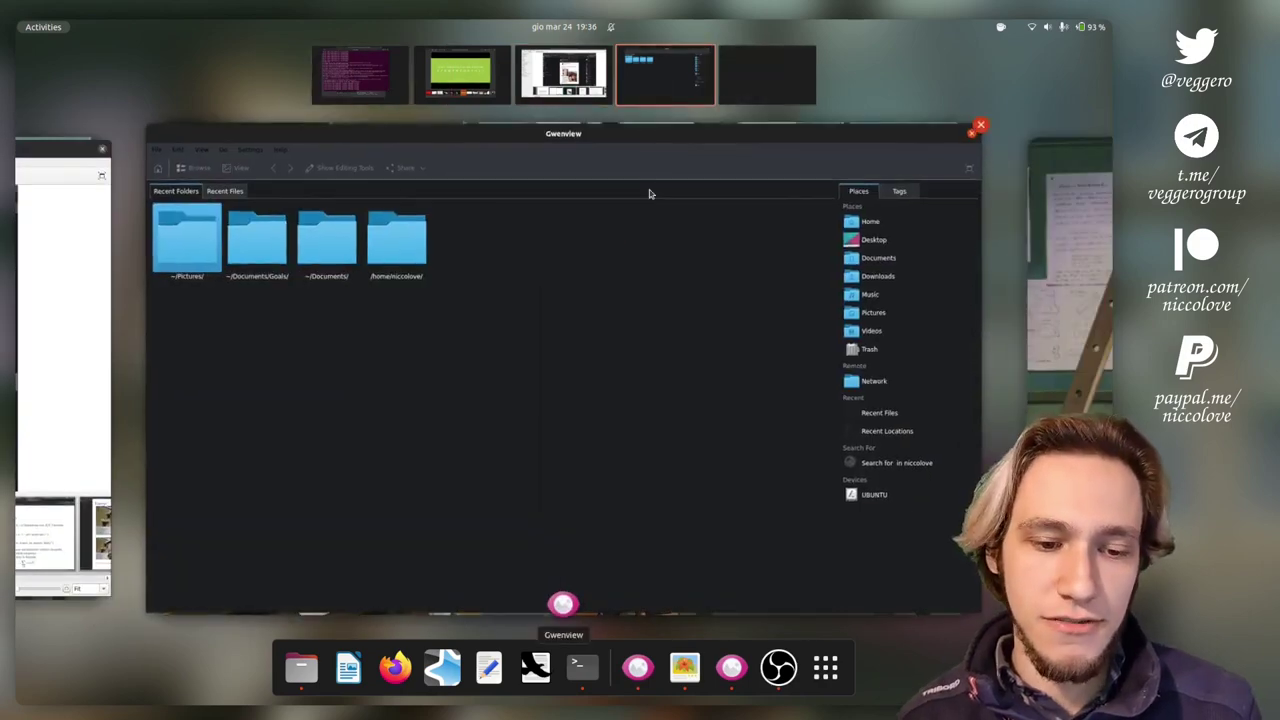
Bring the Gwenview window forward, then switch to the other Gwenview window
{"action": "left_click", "coordinate": [649, 192]}
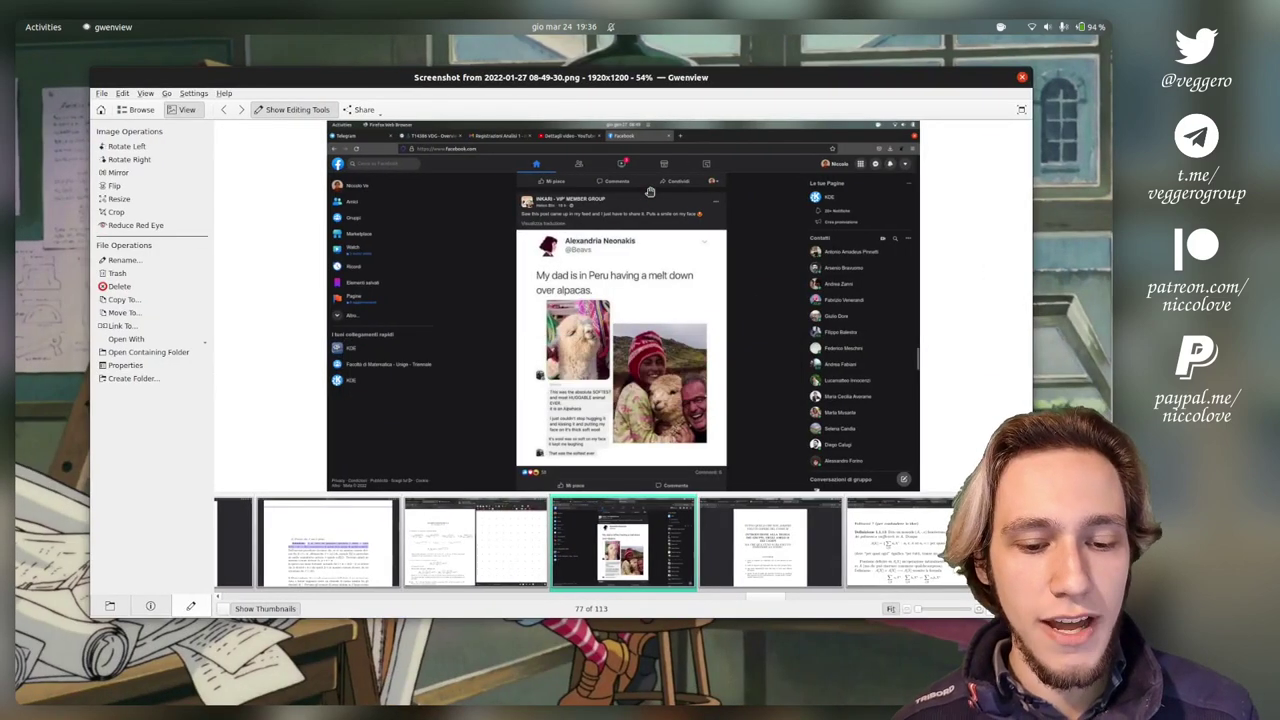
{"action": "key", "text": "ctrl+alt+Right"}
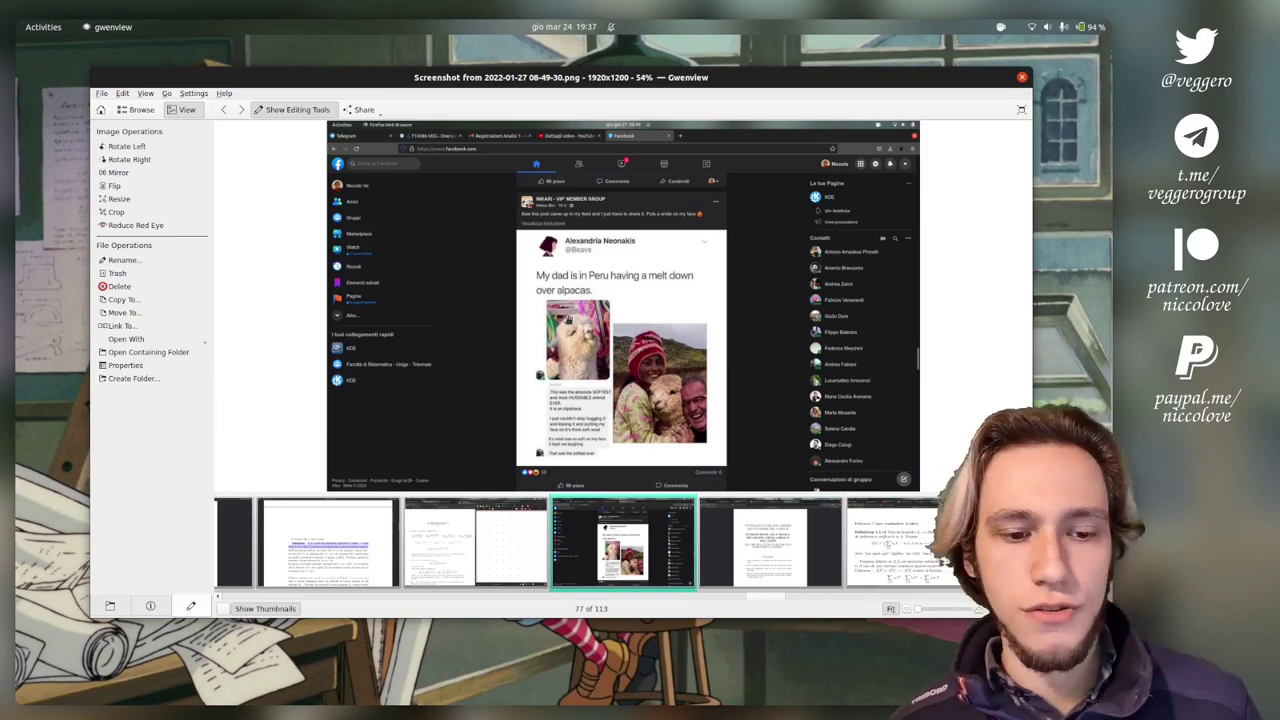
Close Gwenview from its start page, switch workspaces to gThumb, and return to the Pictures thumbnails
{"action": "left_click", "coordinate": [100, 110]}
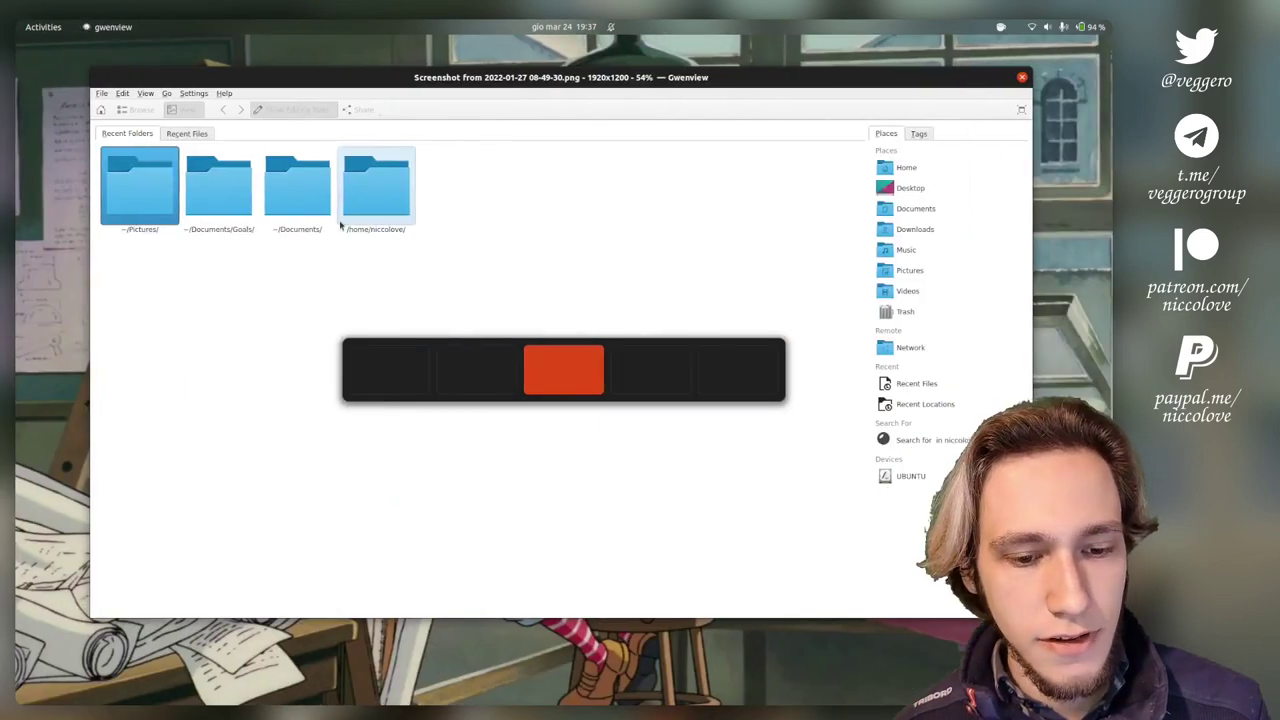
{"action": "left_click", "coordinate": [1022, 77]}
{"action": "key", "text": "ctrl+alt+Right"}
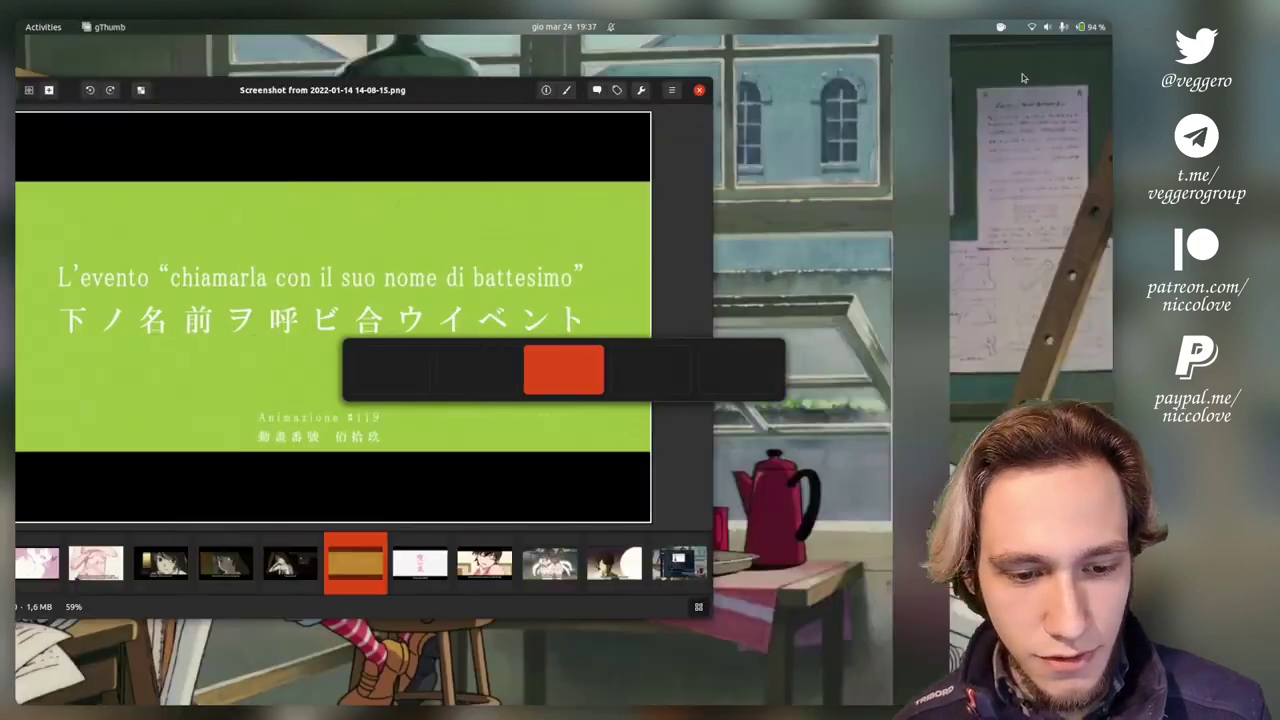
{"action": "key", "text": "ctrl+alt+Right"}
{"action": "key", "text": "ctrl+alt+Left"}
{"action": "key", "text": "ctrl+alt+Right"}
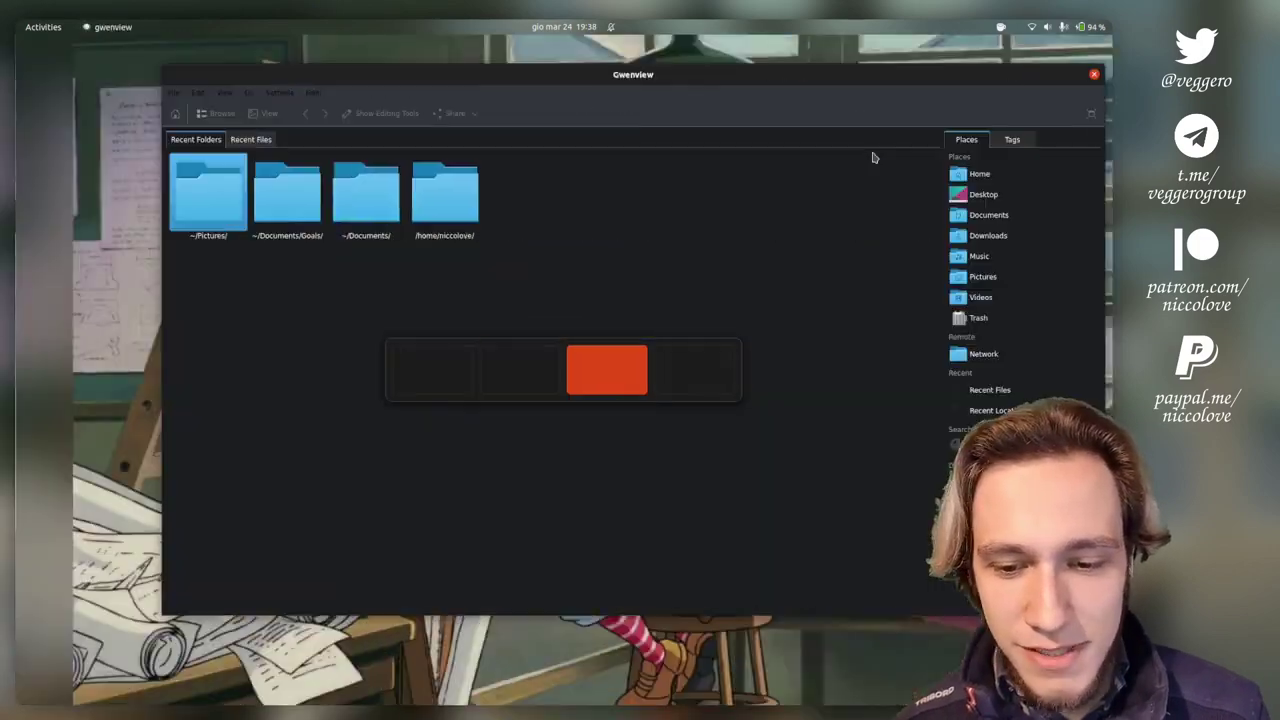
{"action": "key", "text": "ctrl+alt+Left"}
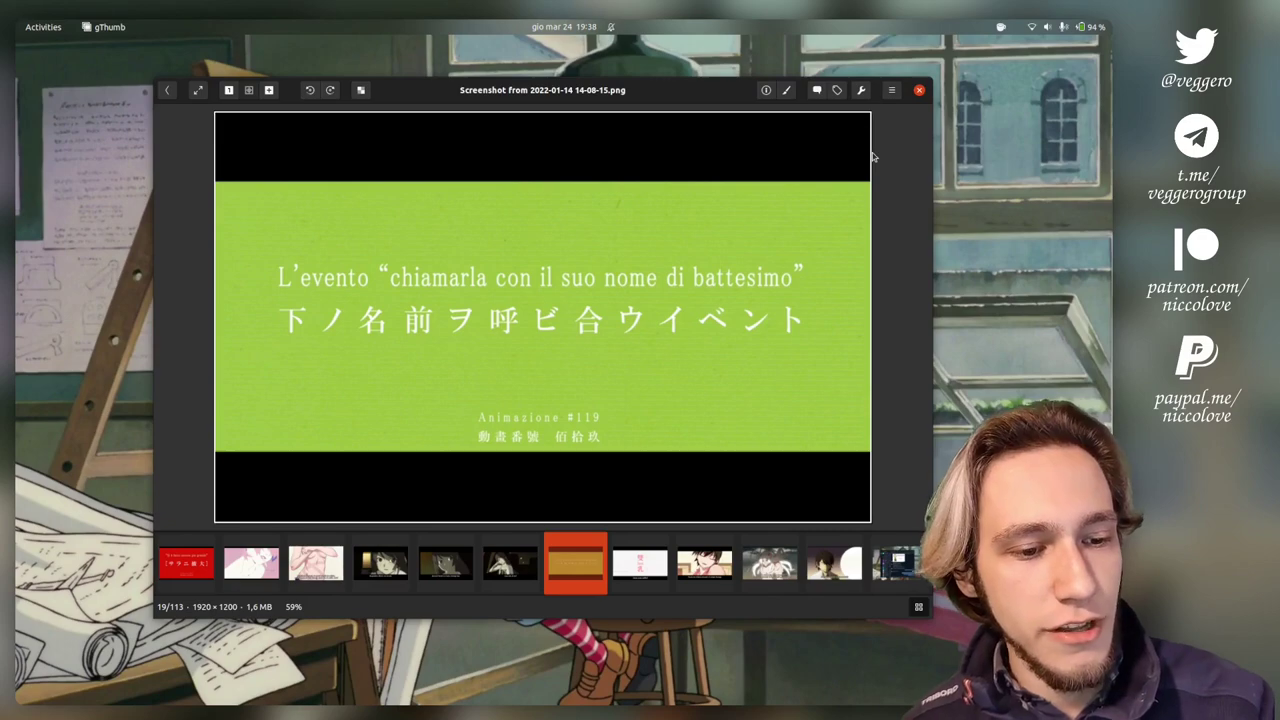
{"action": "left_click", "coordinate": [166, 92]}
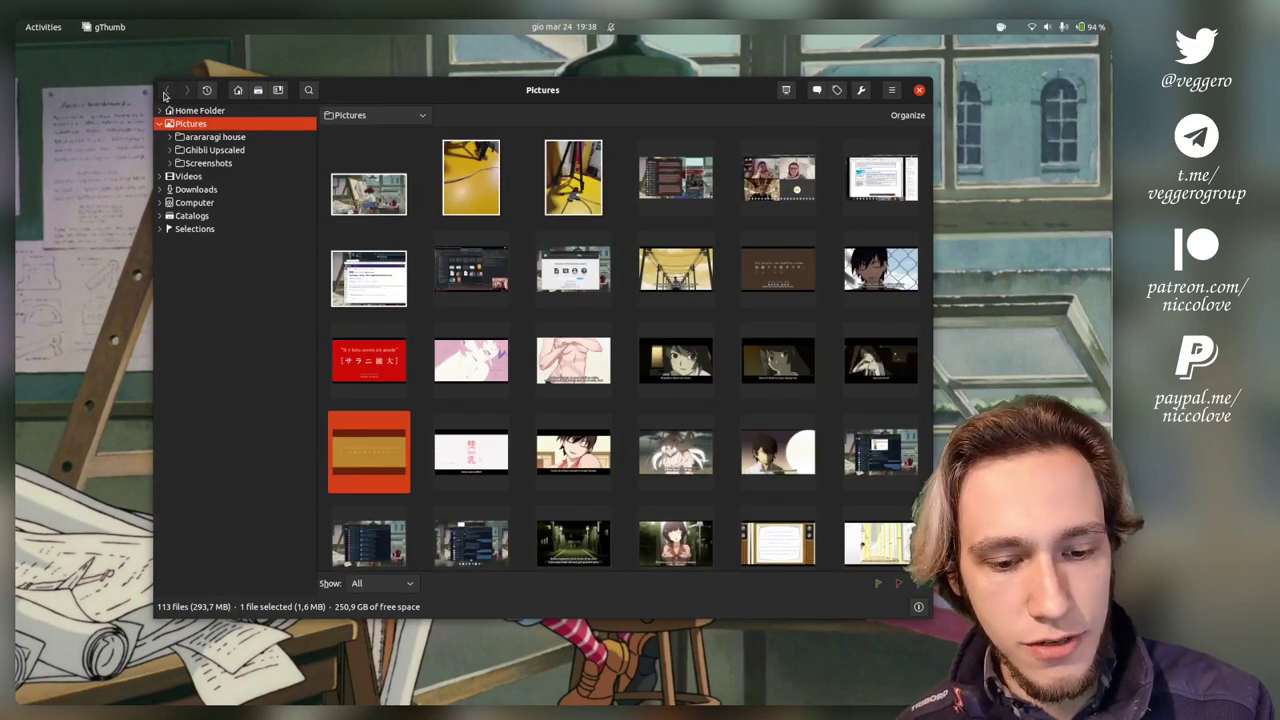
{"action": "double_click", "coordinate": [804, 379]}
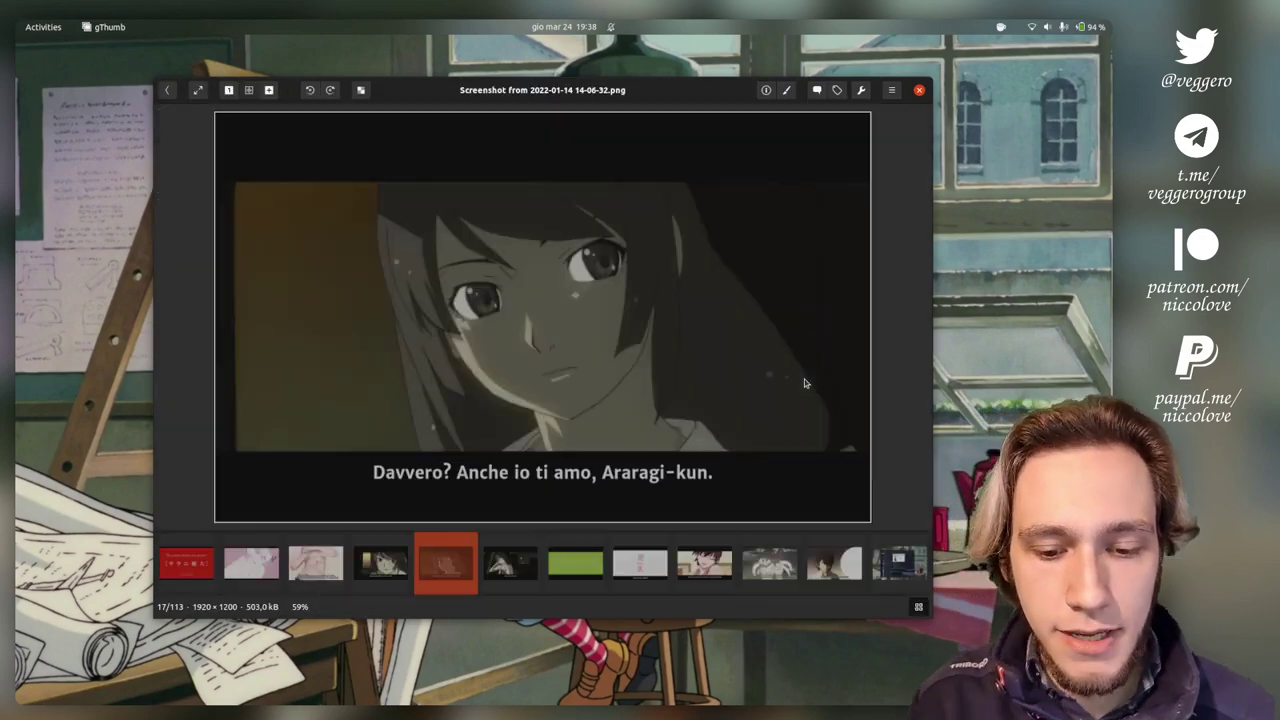
{"action": "left_click", "coordinate": [787, 91]}
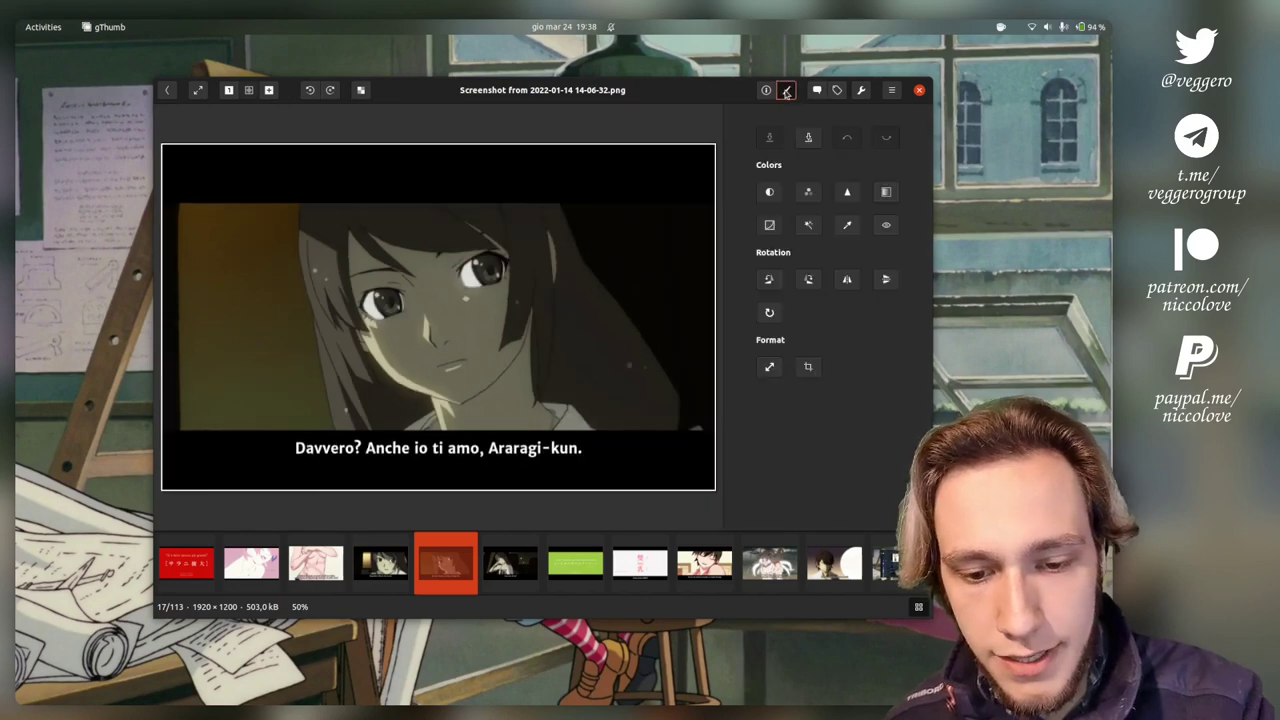
{"action": "left_click", "coordinate": [808, 191]}
{"action": "left_click", "coordinate": [787, 234]}
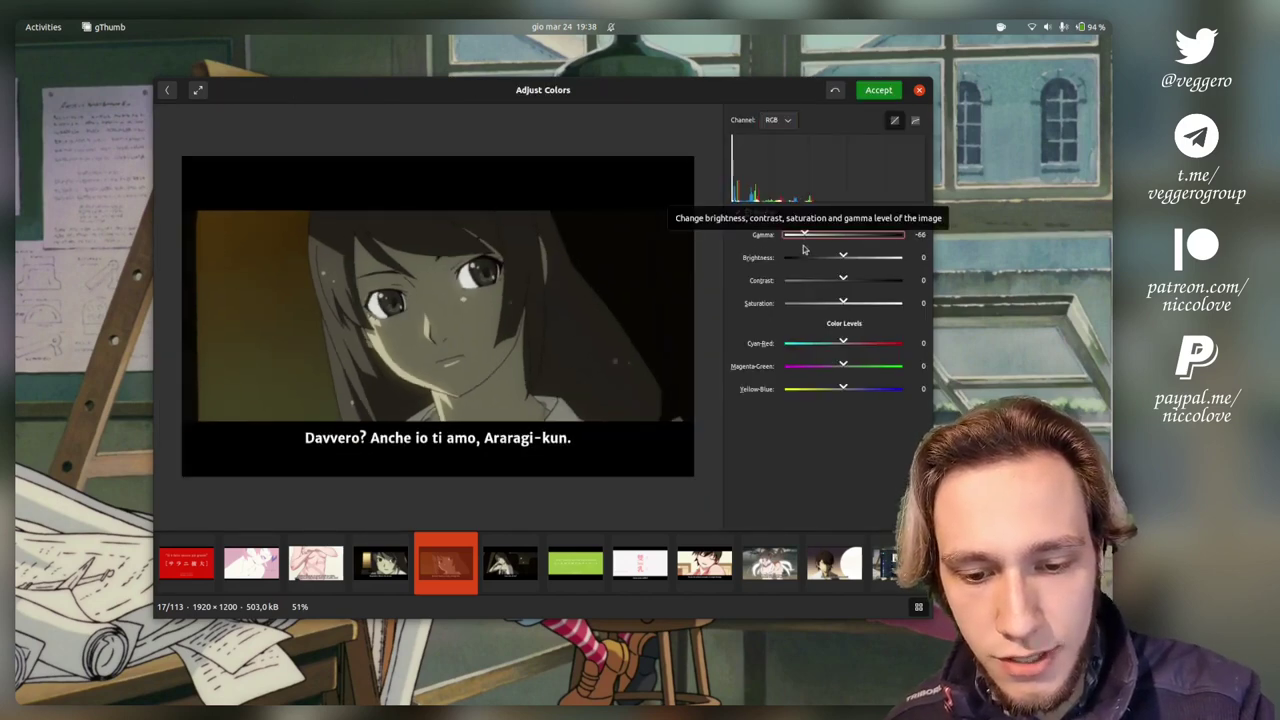
{"action": "left_click", "coordinate": [878, 90]}
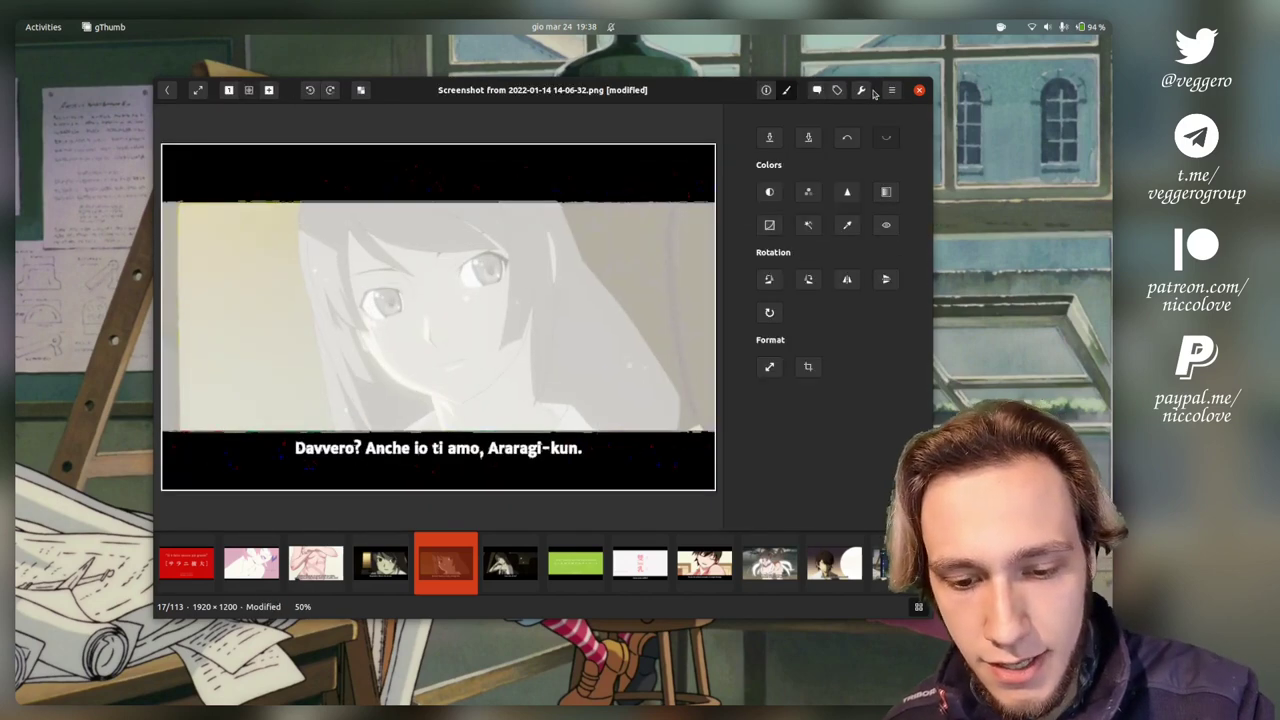
Mirror and flip the image upside down, then crop it to 547×343 around the subtitle
{"action": "left_click", "coordinate": [846, 286]}
{"action": "left_click", "coordinate": [885, 279]}
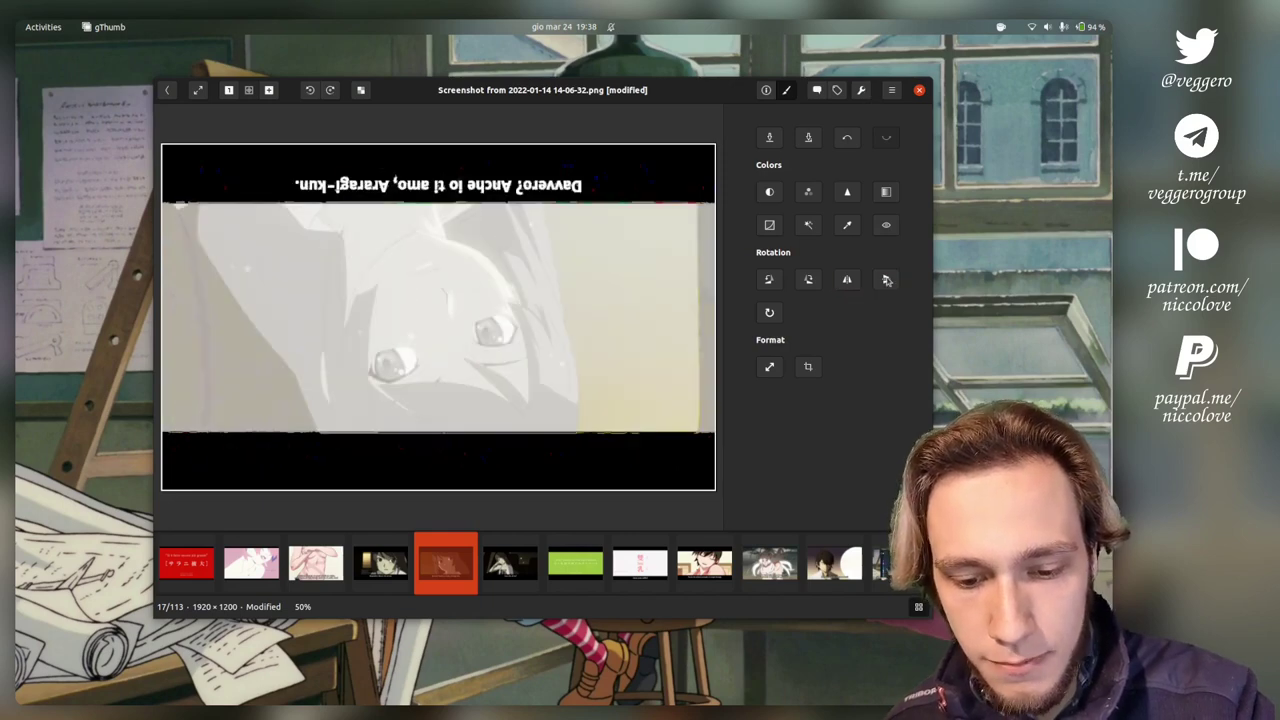
{"action": "left_click", "coordinate": [808, 366]}
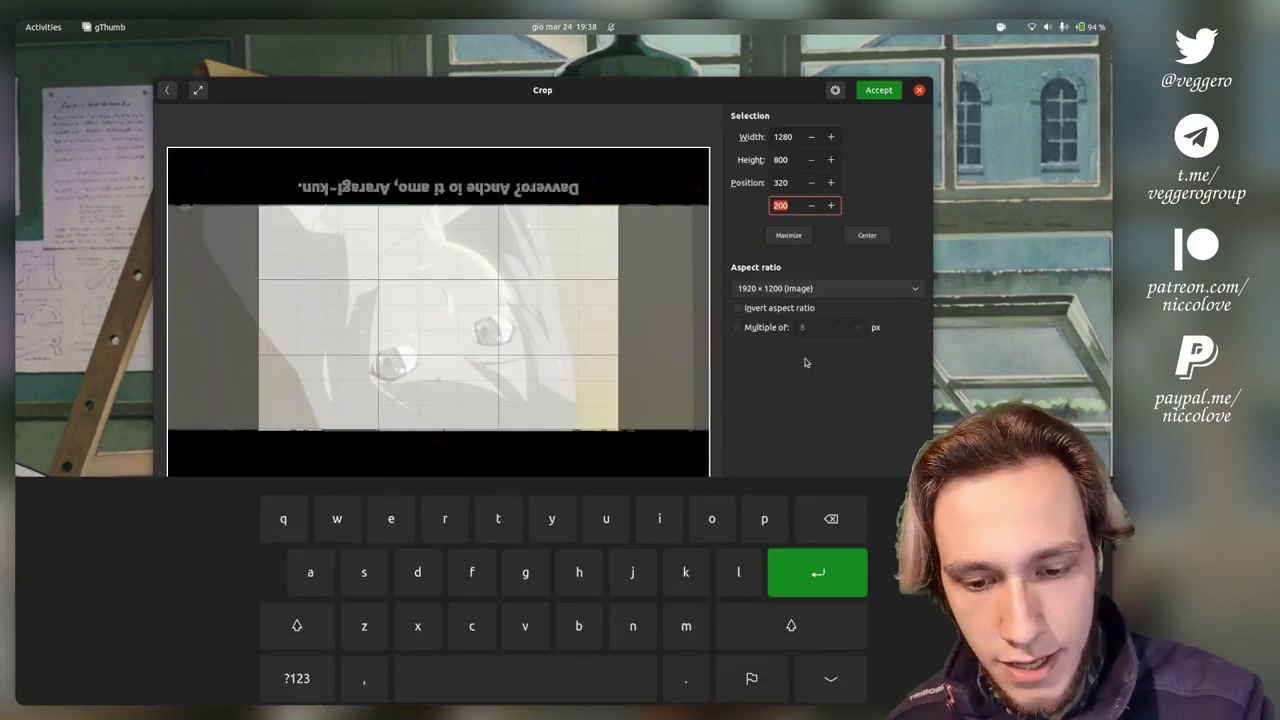
{"action": "left_click", "coordinate": [831, 672]}
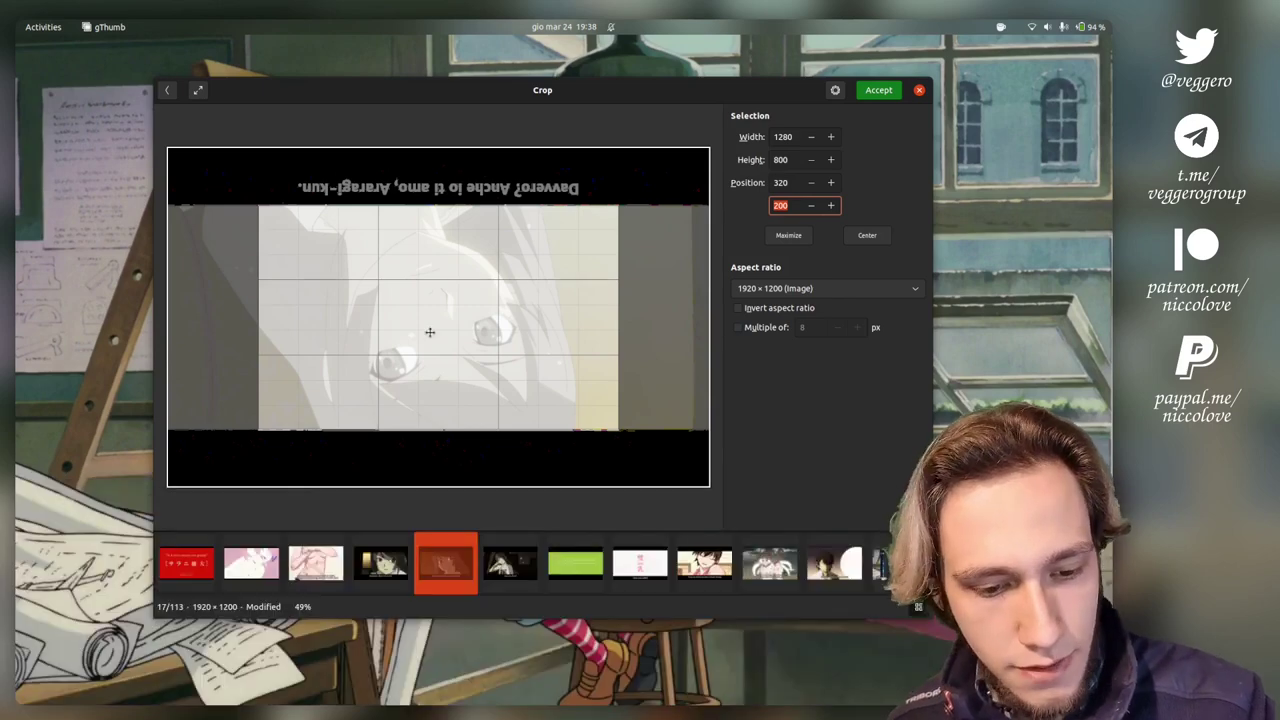
{"action": "left_click_drag", "start_coordinate": [429, 334], "coordinate": [513, 333]}
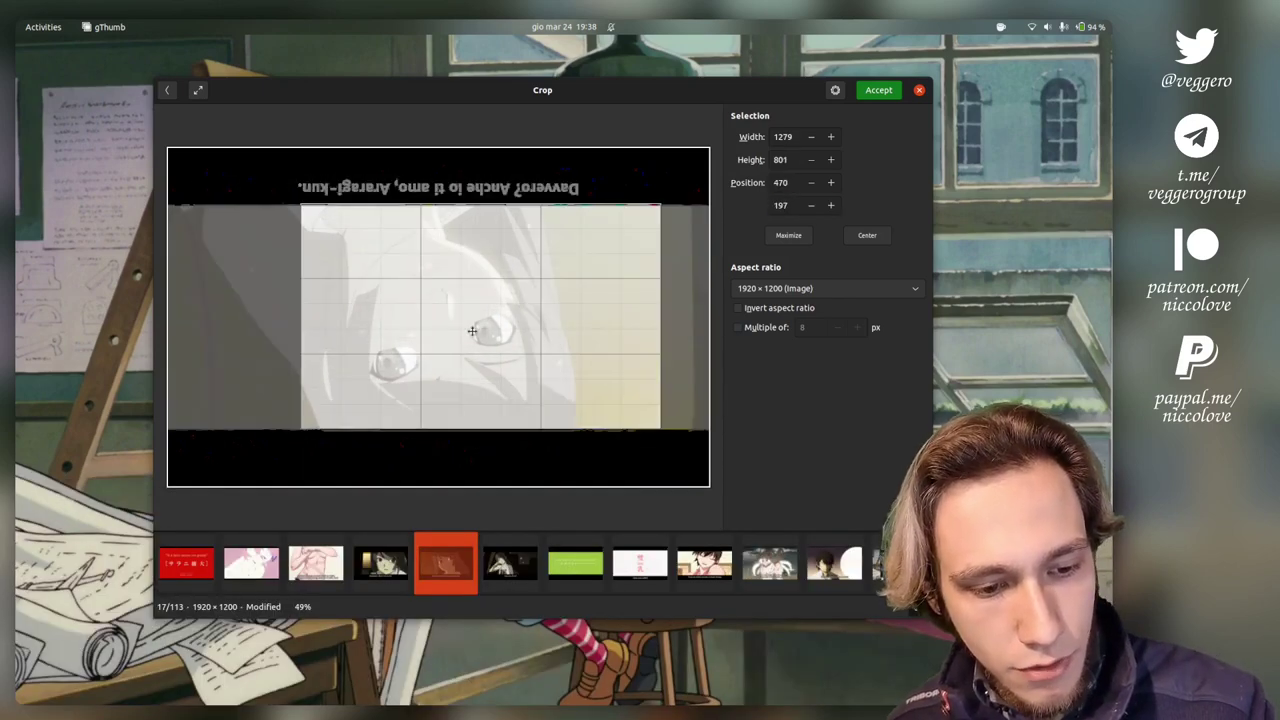
{"action": "left_click_drag", "start_coordinate": [310, 212], "coordinate": [346, 232]}
{"action": "left_click_drag", "start_coordinate": [432, 293], "coordinate": [508, 332]}
{"action": "left_click_drag", "start_coordinate": [594, 391], "coordinate": [352, 230]}
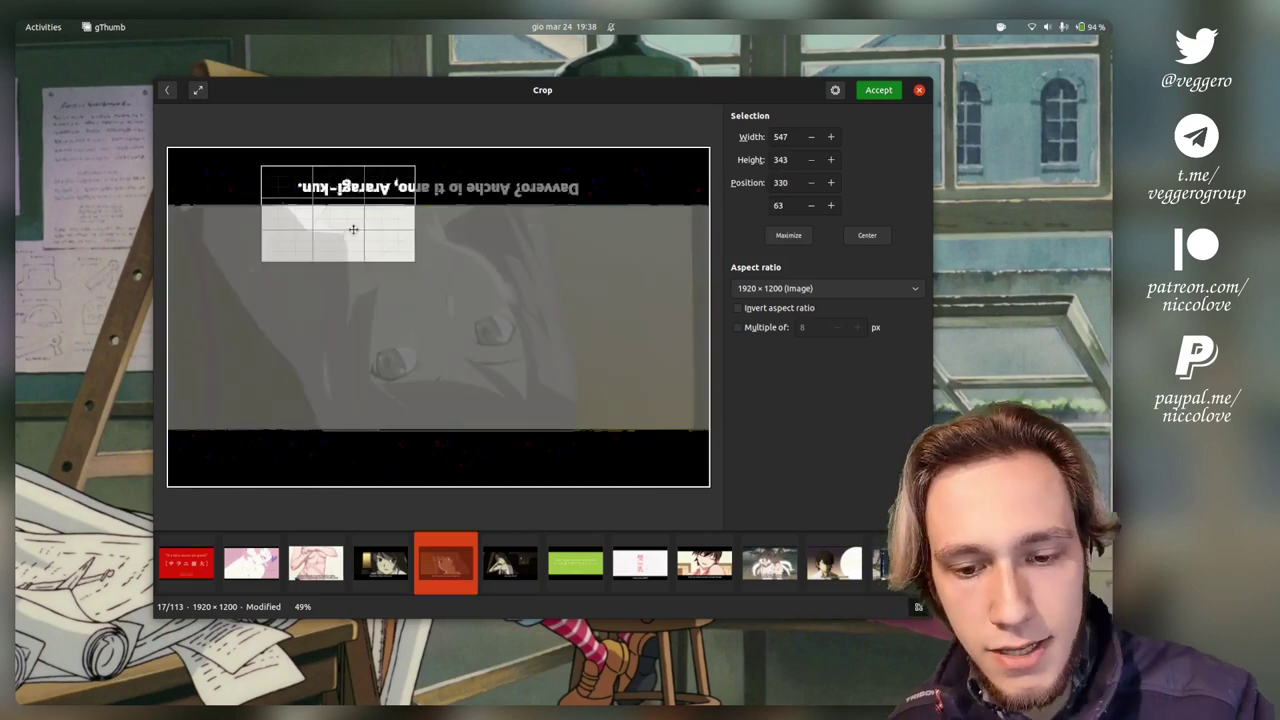
{"action": "left_click", "coordinate": [871, 95]}
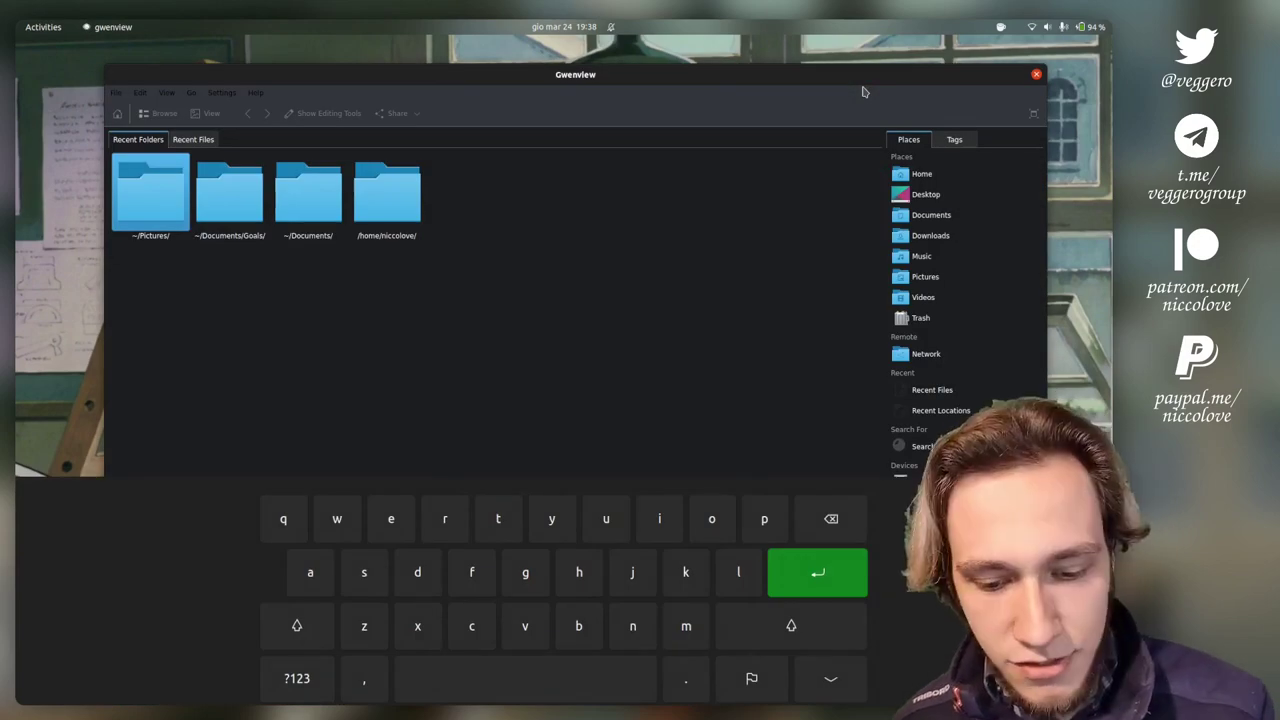
{"action": "left_click", "coordinate": [313, 366]}
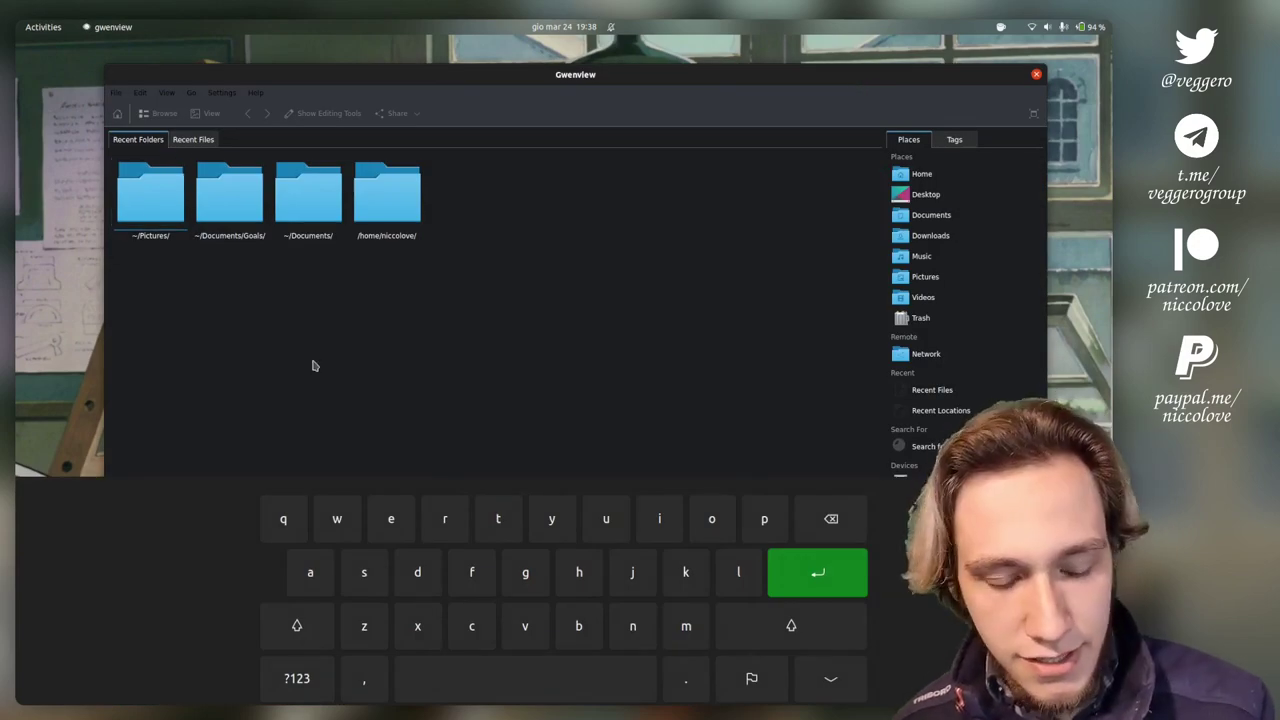
{"action": "left_click", "coordinate": [815, 669]}
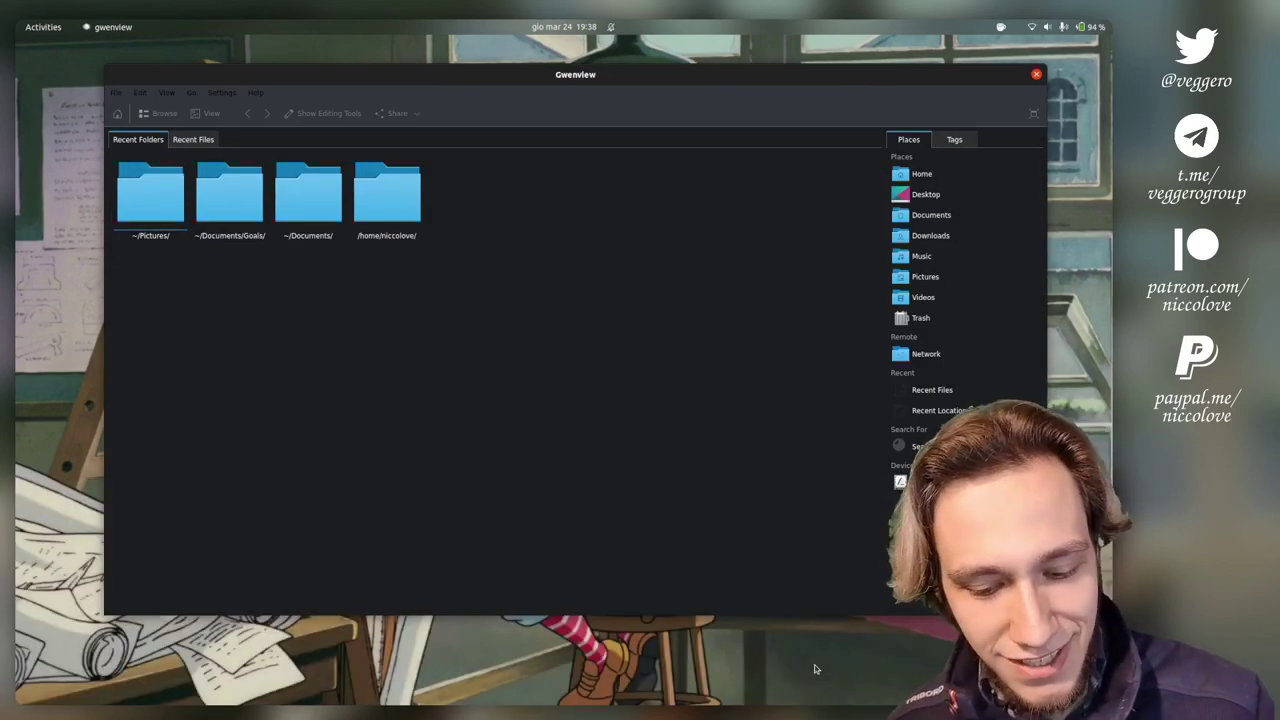
{"action": "double_click", "coordinate": [143, 198]}
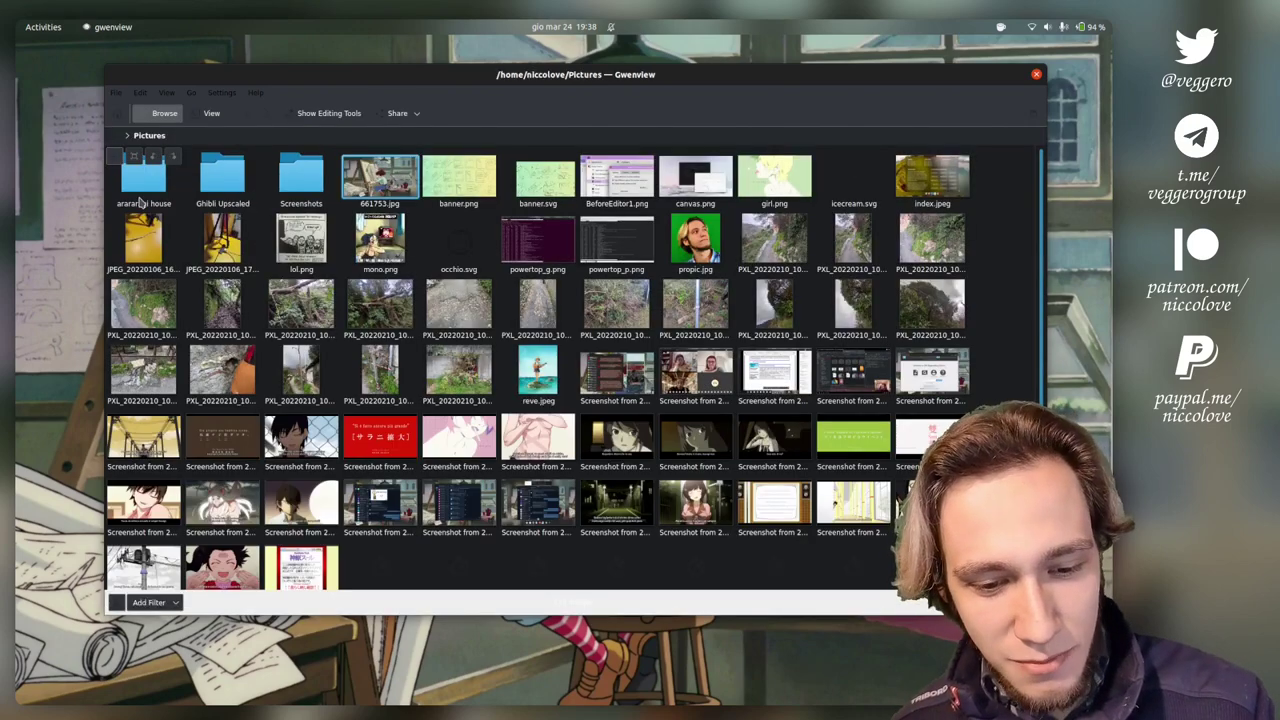
{"action": "double_click", "coordinate": [620, 455]}
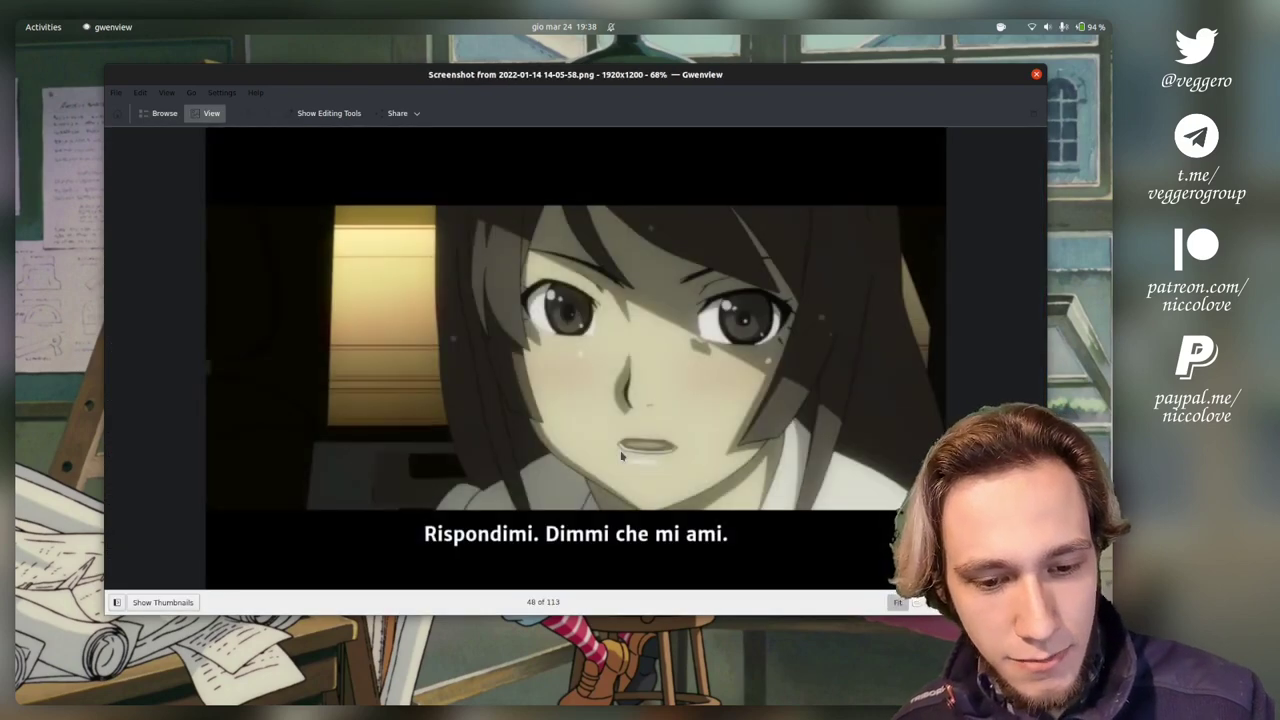
Flip and mirror the screenshot upside down, then start Crop with advanced settings shown
{"action": "left_click", "coordinate": [314, 118]}
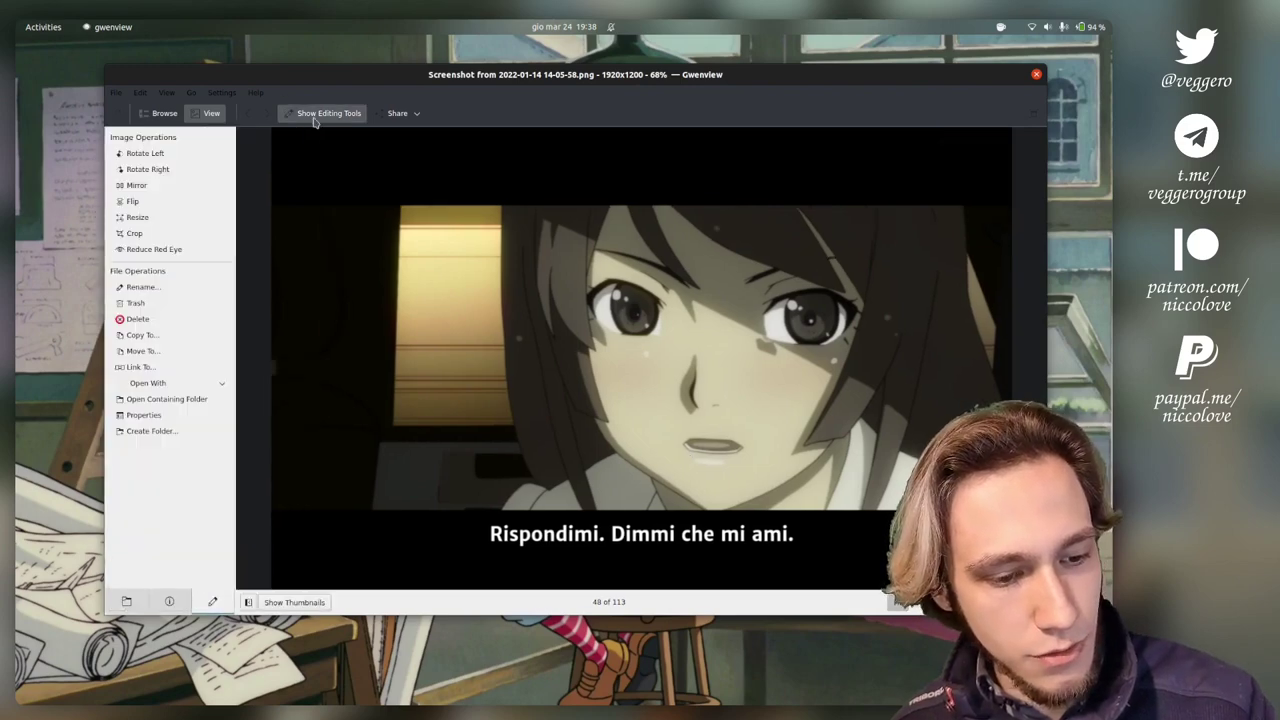
{"action": "left_click", "coordinate": [130, 202]}
{"action": "left_click", "coordinate": [131, 186]}
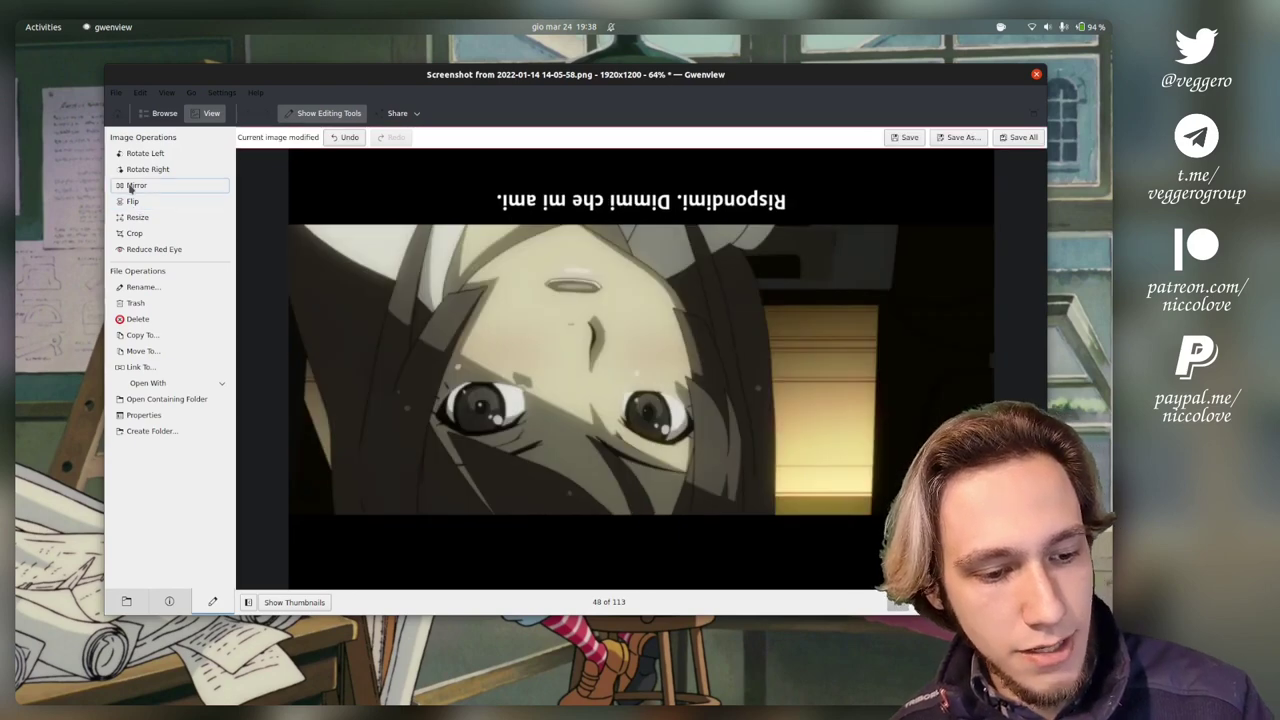
{"action": "left_click", "coordinate": [134, 233]}
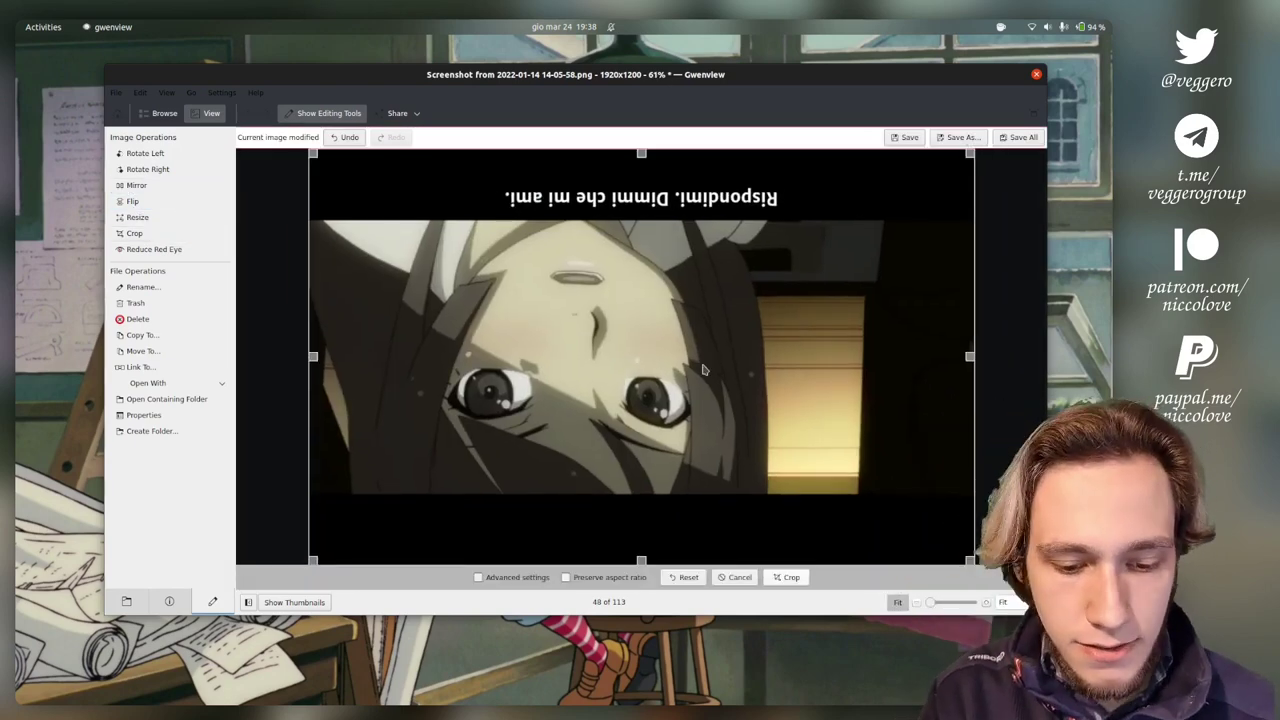
{"action": "left_click", "coordinate": [478, 577]}
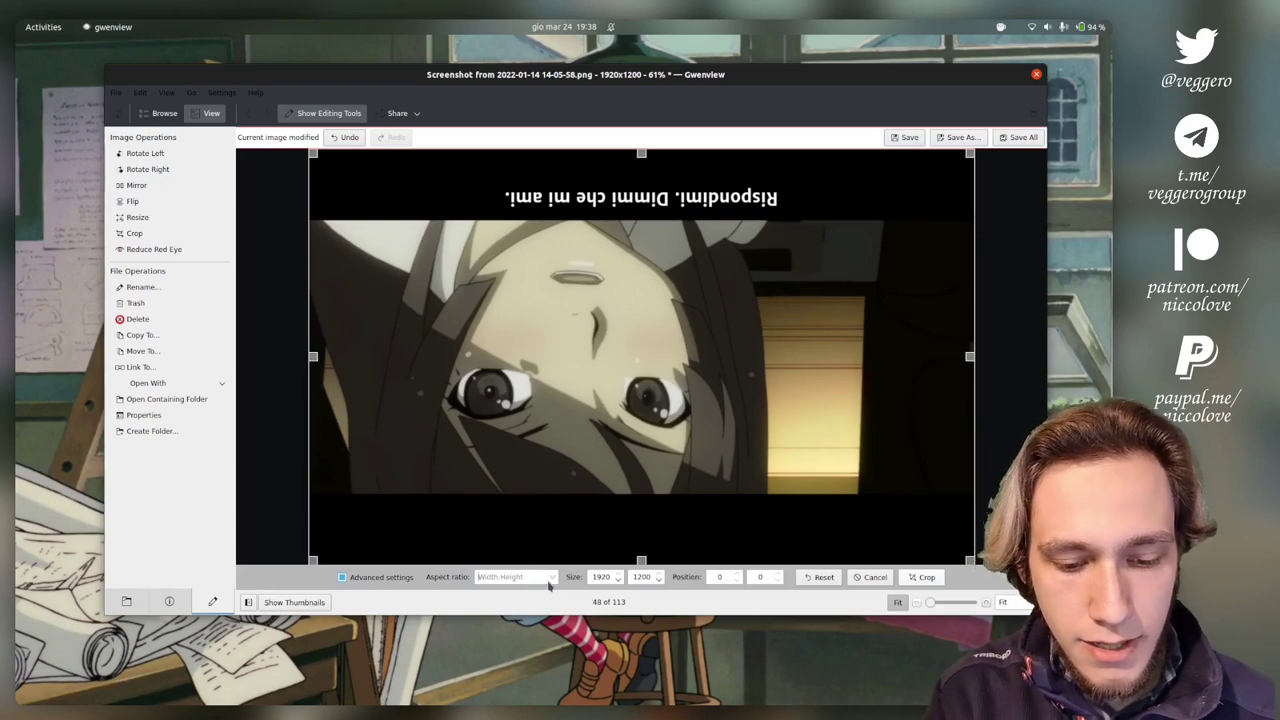
{"action": "left_click", "coordinate": [552, 578]}
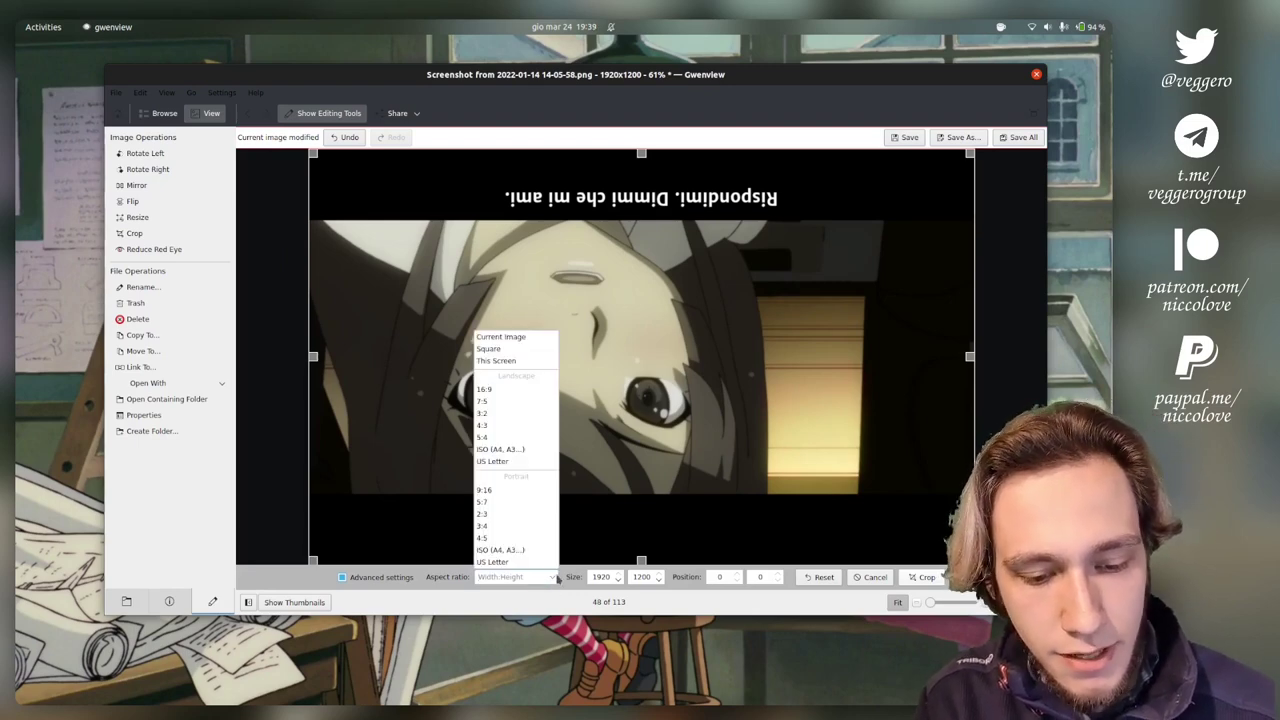
{"action": "left_click", "coordinate": [519, 389]}
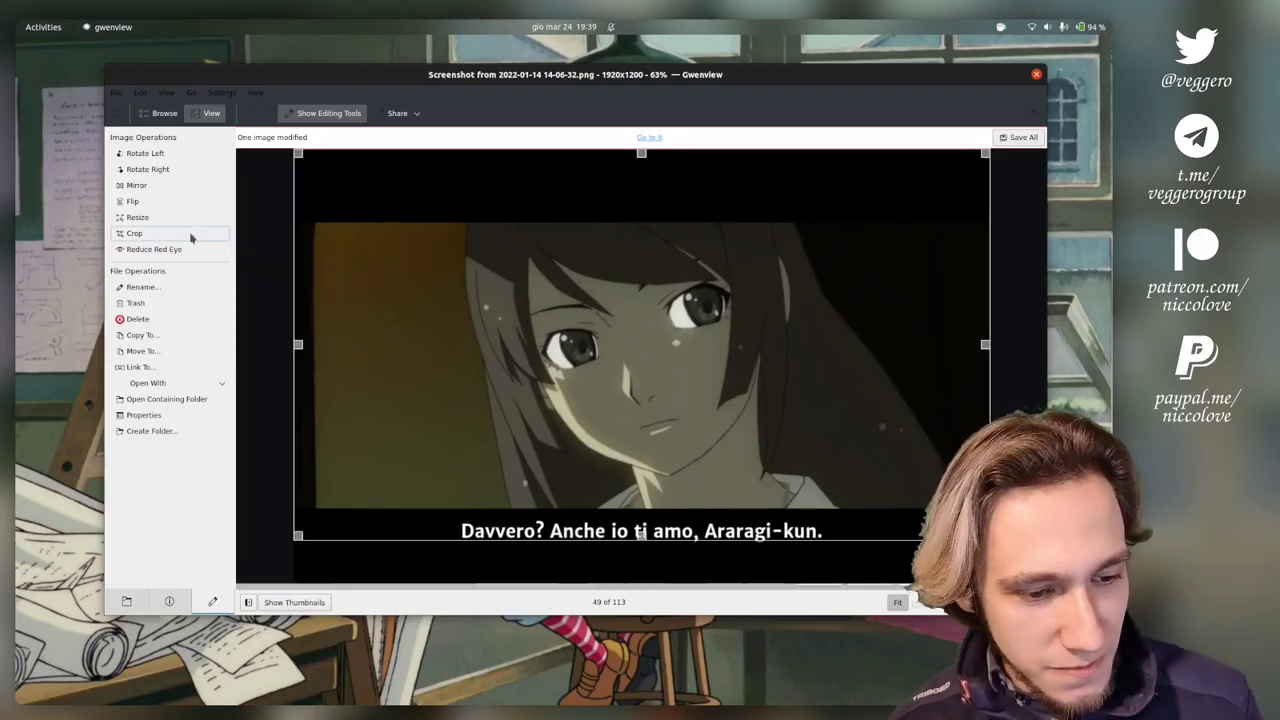
{"action": "scroll", "coordinate": [620, 400], "scroll_direction": "down", "scroll_amount": 1}
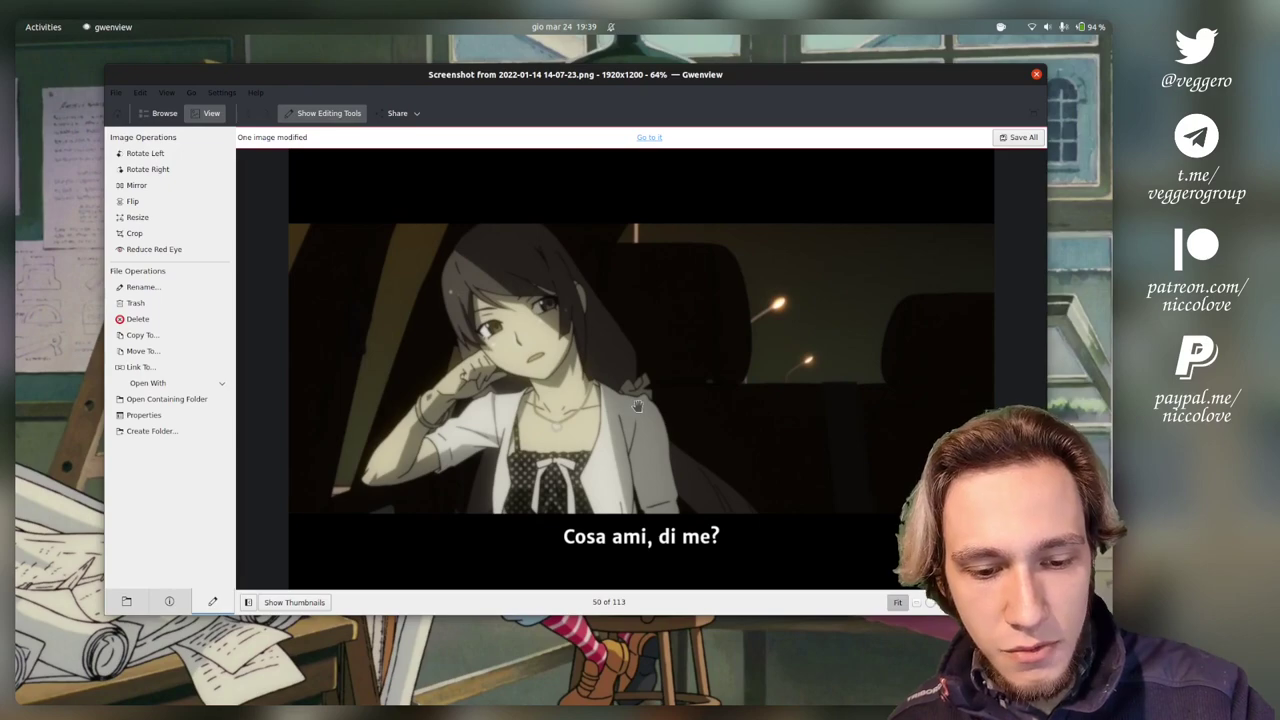
{"action": "scroll", "coordinate": [637, 405], "scroll_direction": "down", "scroll_amount": 7}
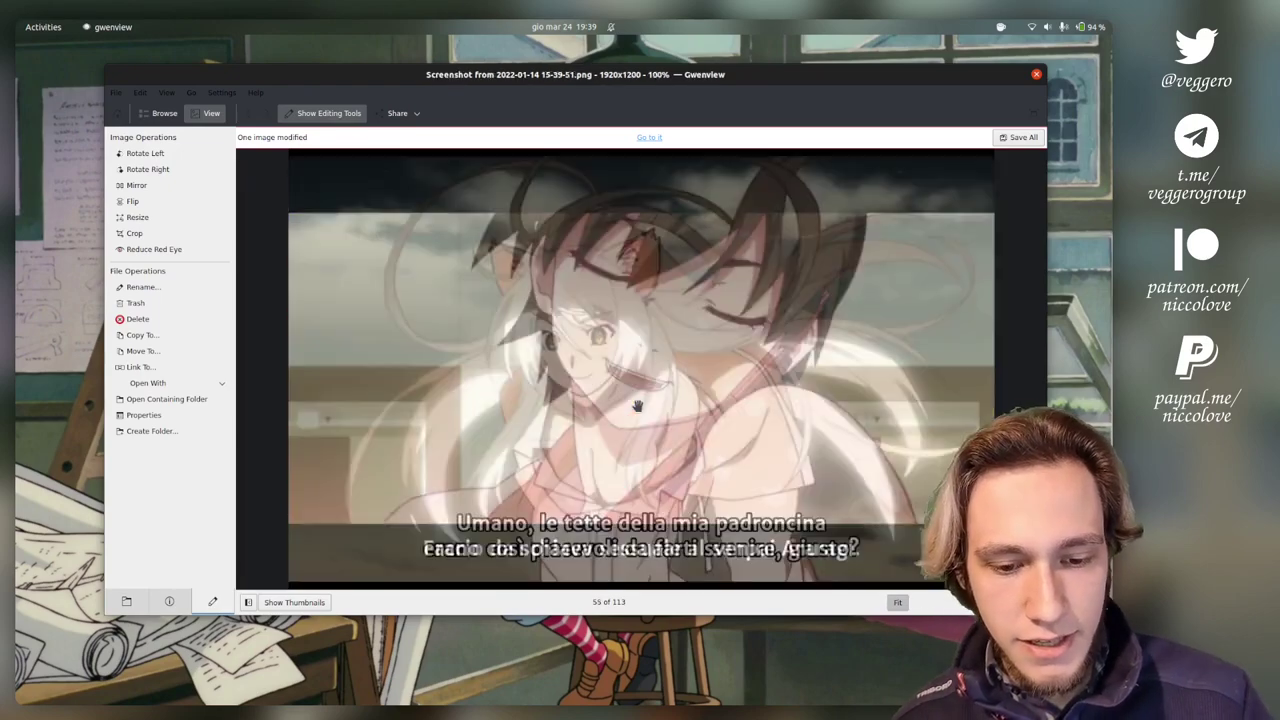
{"action": "scroll", "coordinate": [400, 415], "scroll_direction": "down", "scroll_amount": 1}
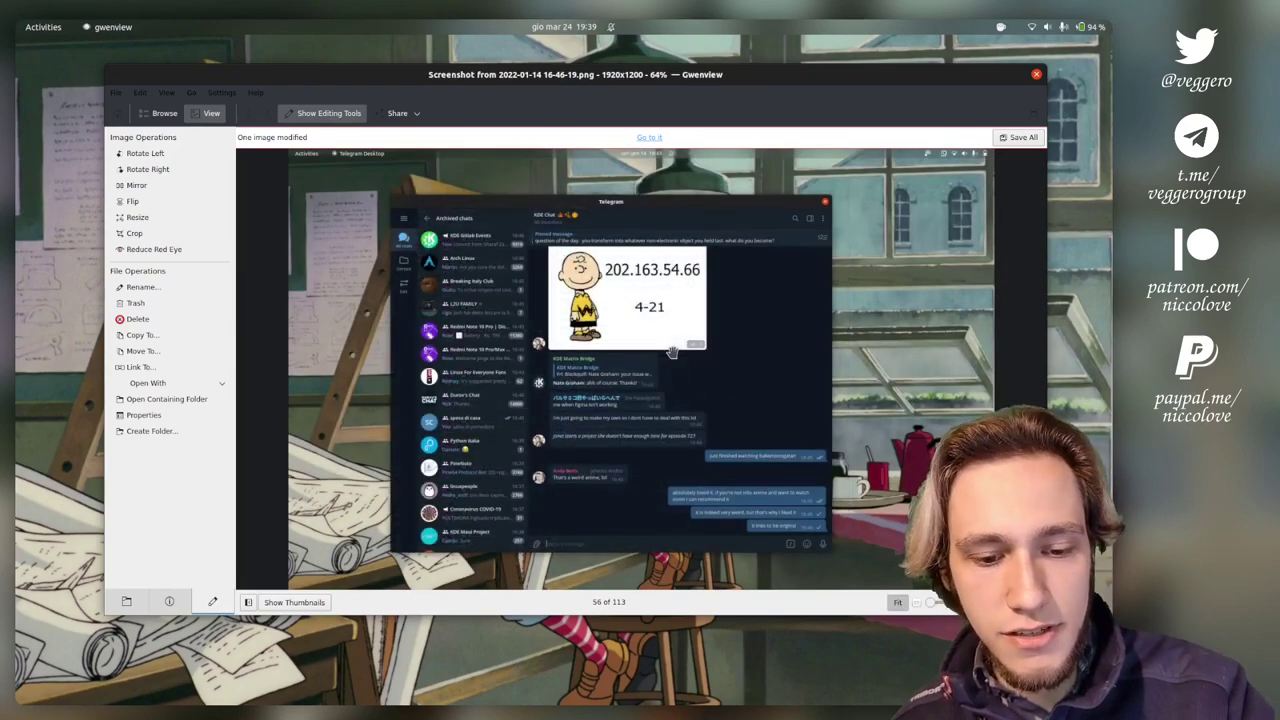
{"action": "scroll", "coordinate": [540, 402], "scroll_direction": "up", "scroll_amount": 1}
{"action": "scroll", "coordinate": [550, 400], "scroll_direction": "down", "scroll_amount": 1}
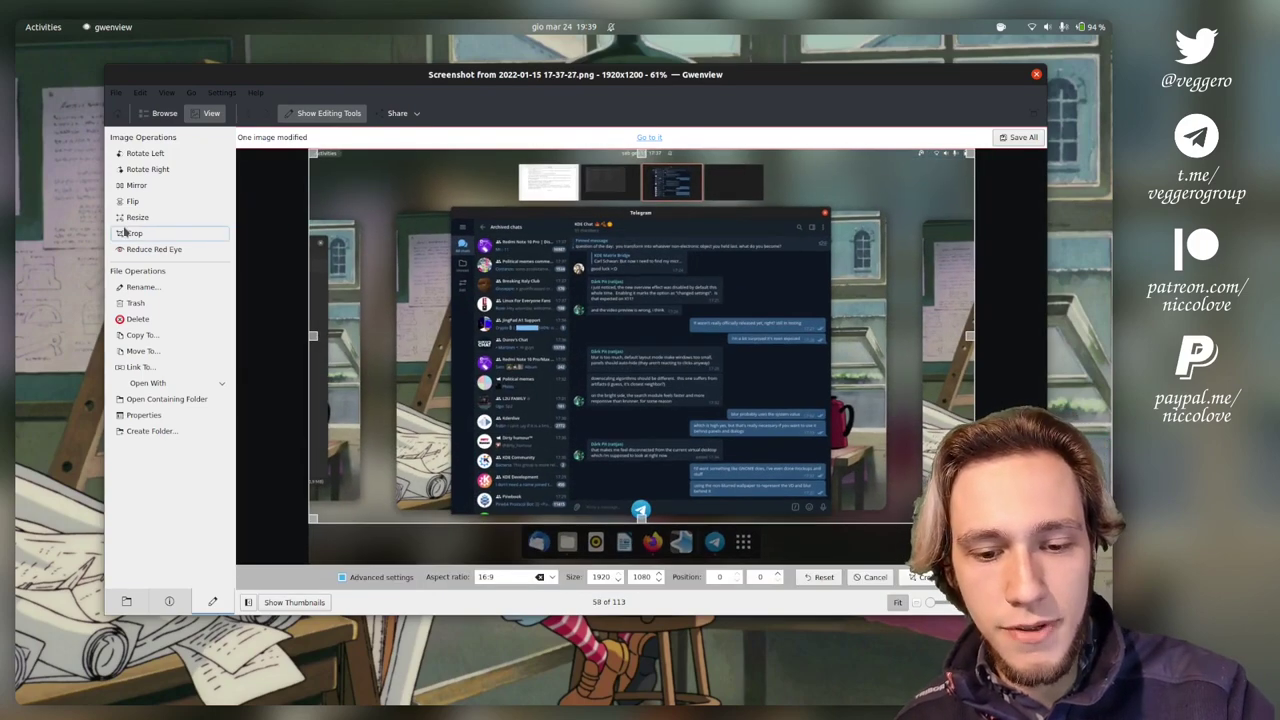
{"action": "key", "text": "Right"}
{"action": "key", "text": "Right"}
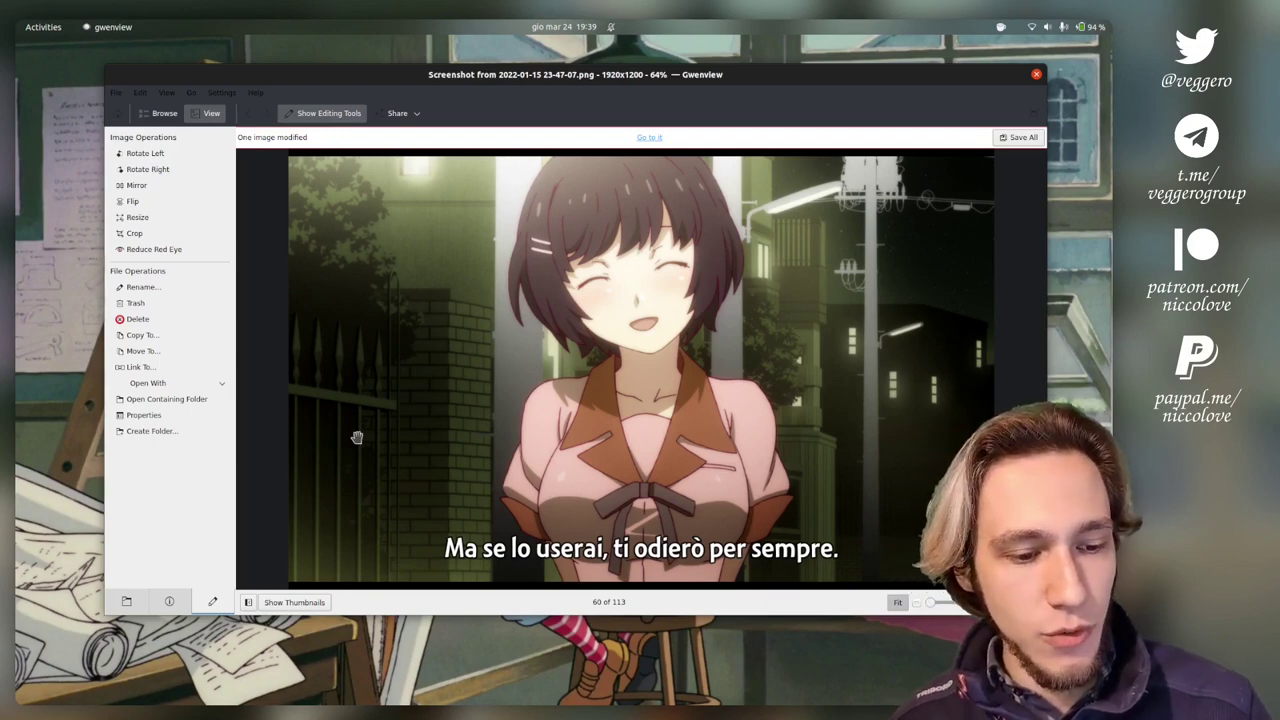
{"action": "left_click", "coordinate": [143, 288]}
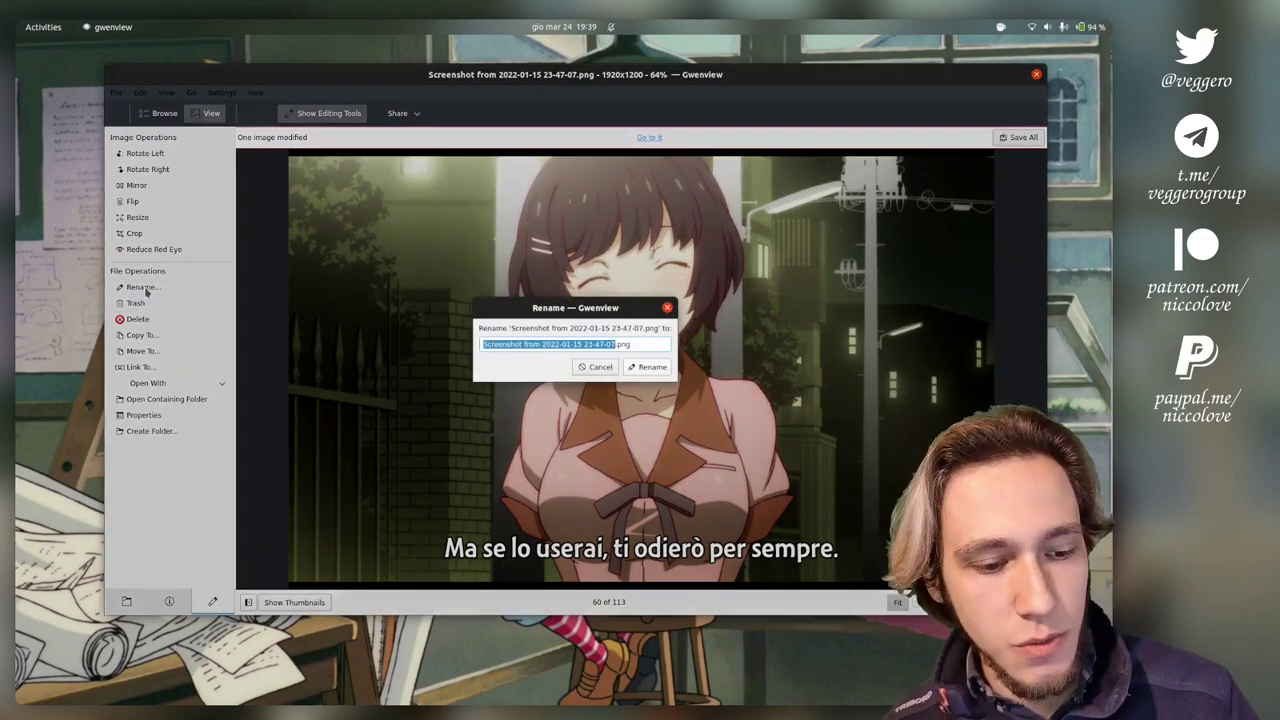
{"action": "left_click", "coordinate": [604, 368]}
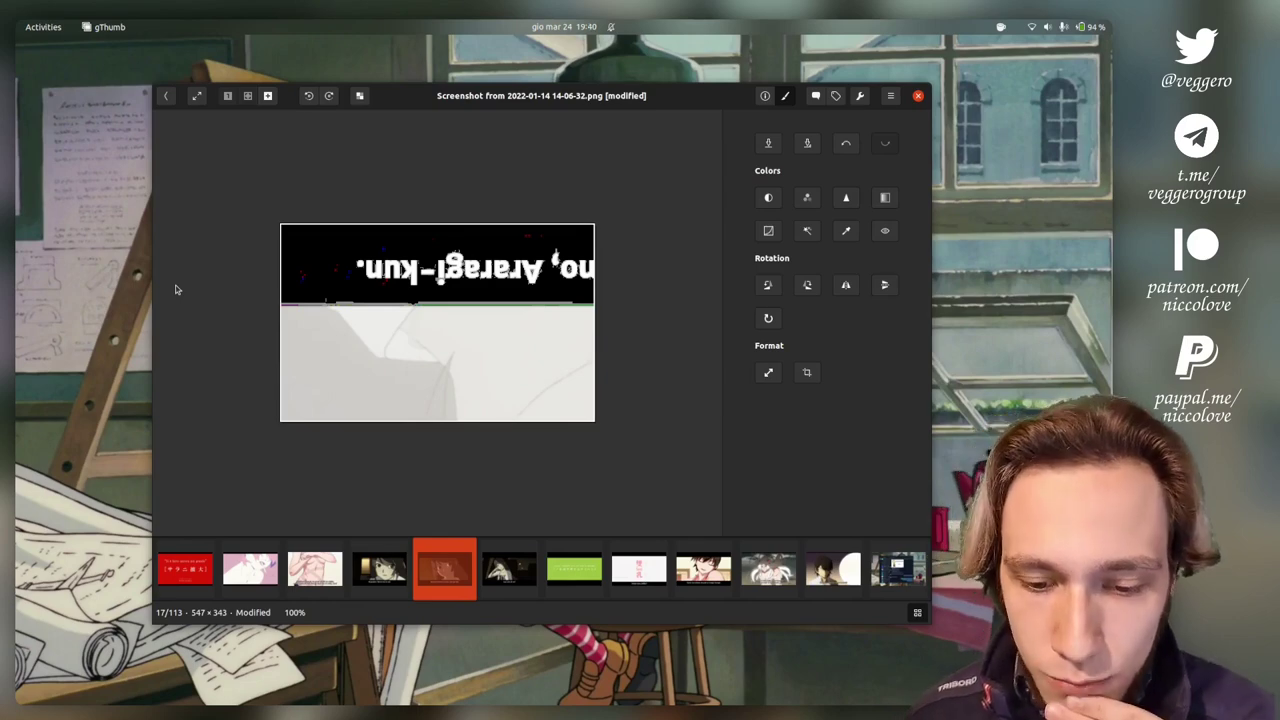
Show the file properties and histogram, then leave the image and discard its unsaved edits
{"action": "left_click", "coordinate": [765, 97]}
{"action": "left_click", "coordinate": [845, 144]}
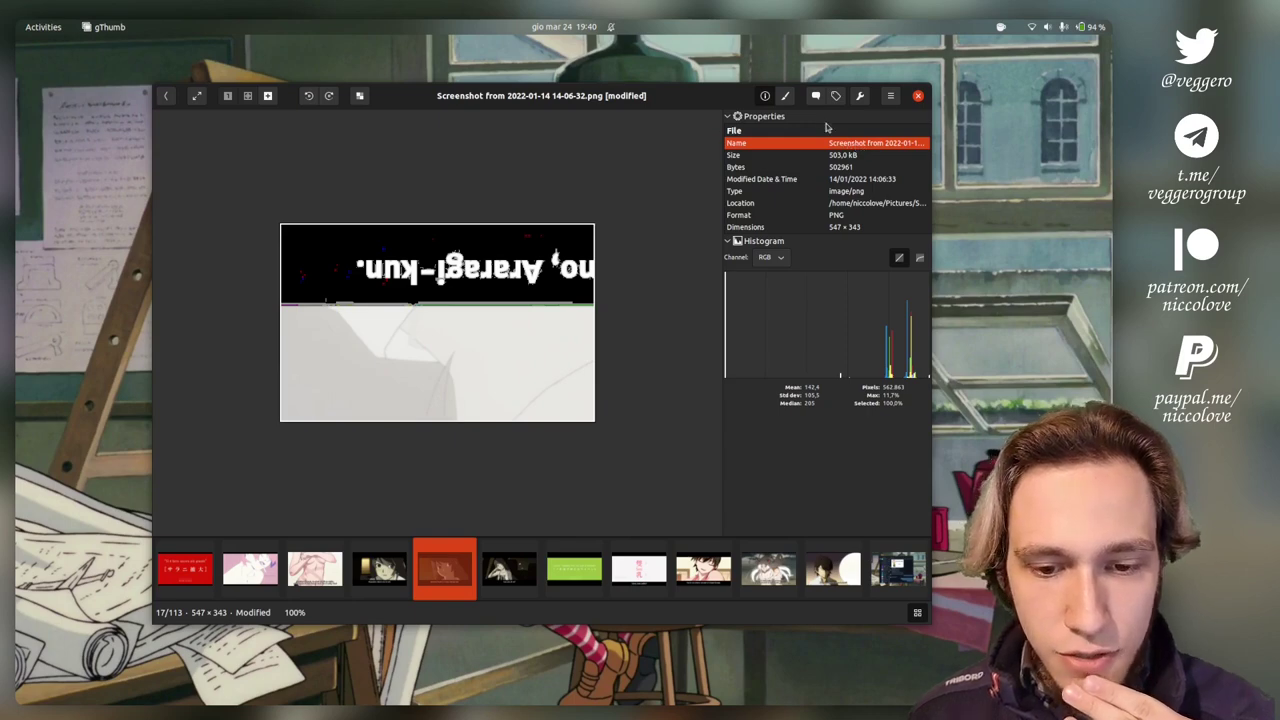
{"action": "key", "text": "Escape"}
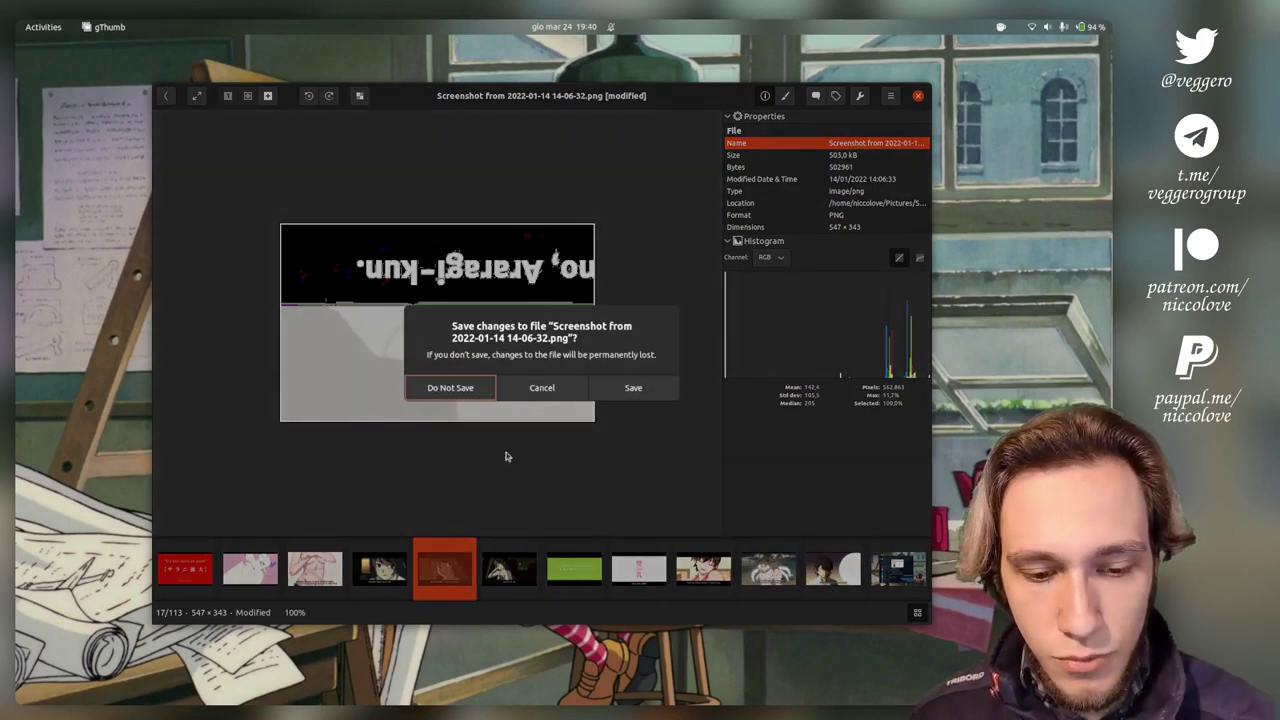
{"action": "left_click", "coordinate": [466, 392]}
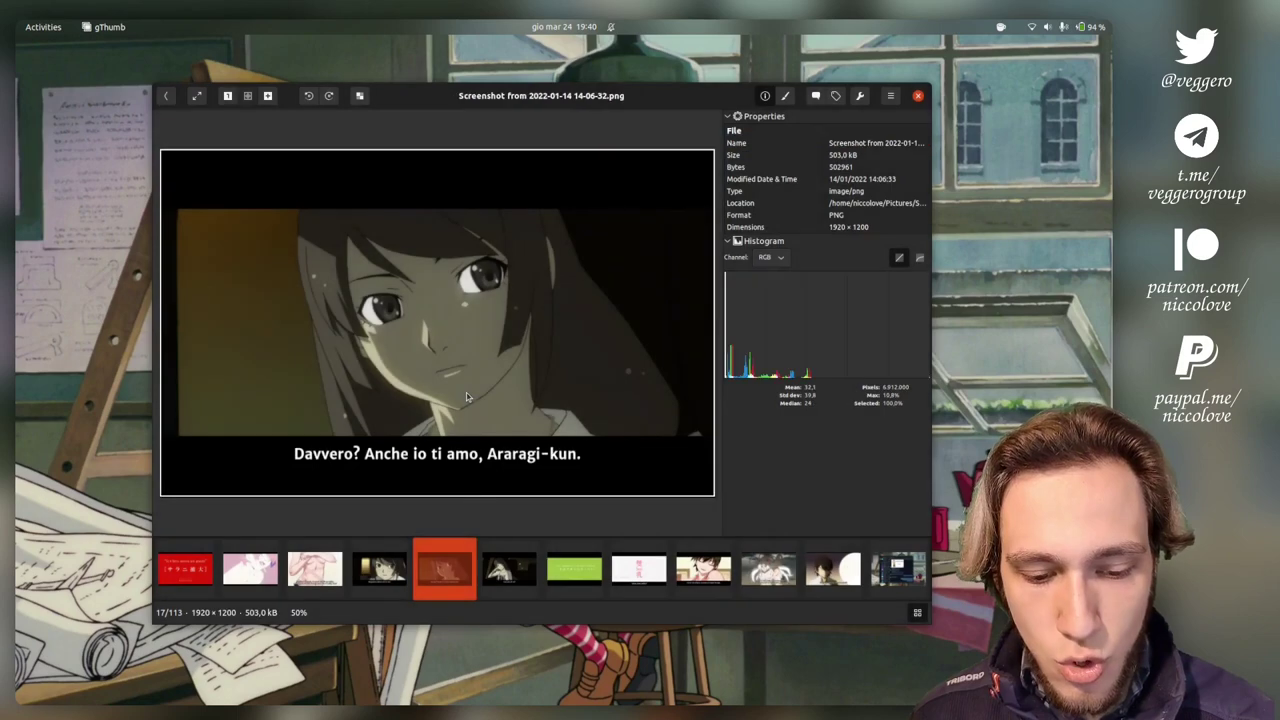
Open the Tools list and the main menu, then close them without choosing anything
{"action": "left_click", "coordinate": [862, 96]}
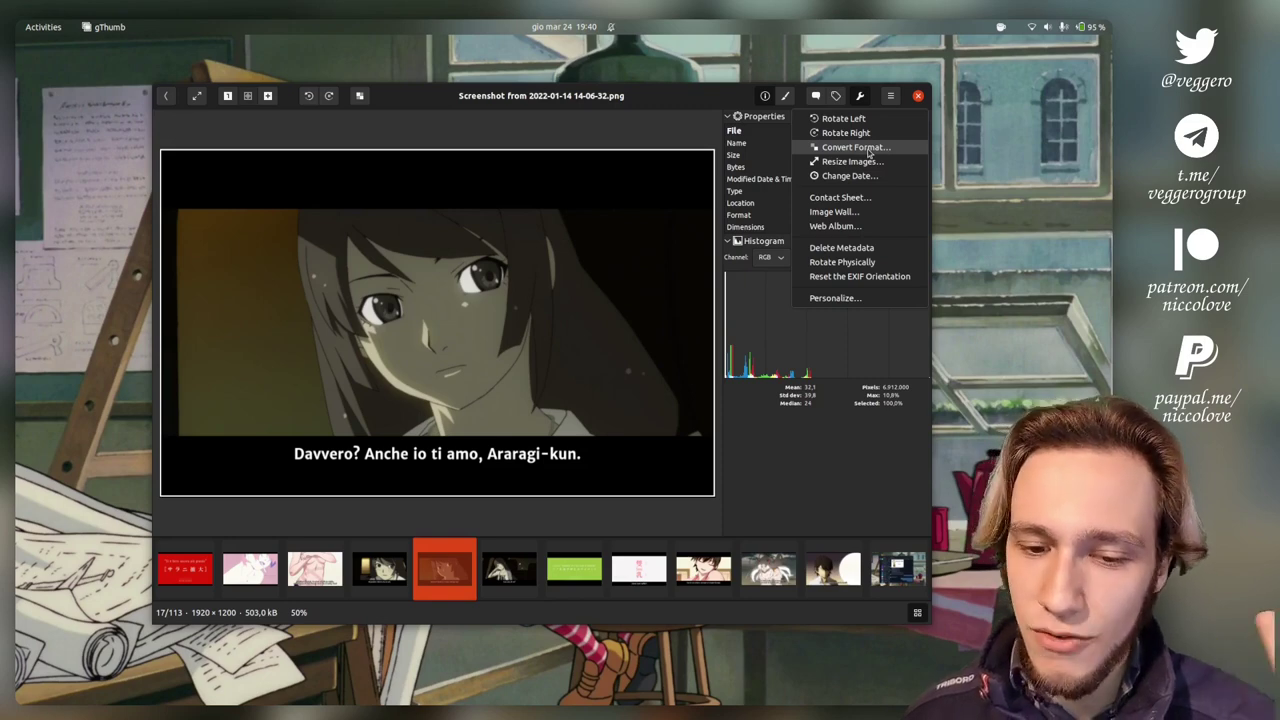
{"action": "key", "text": "F10"}
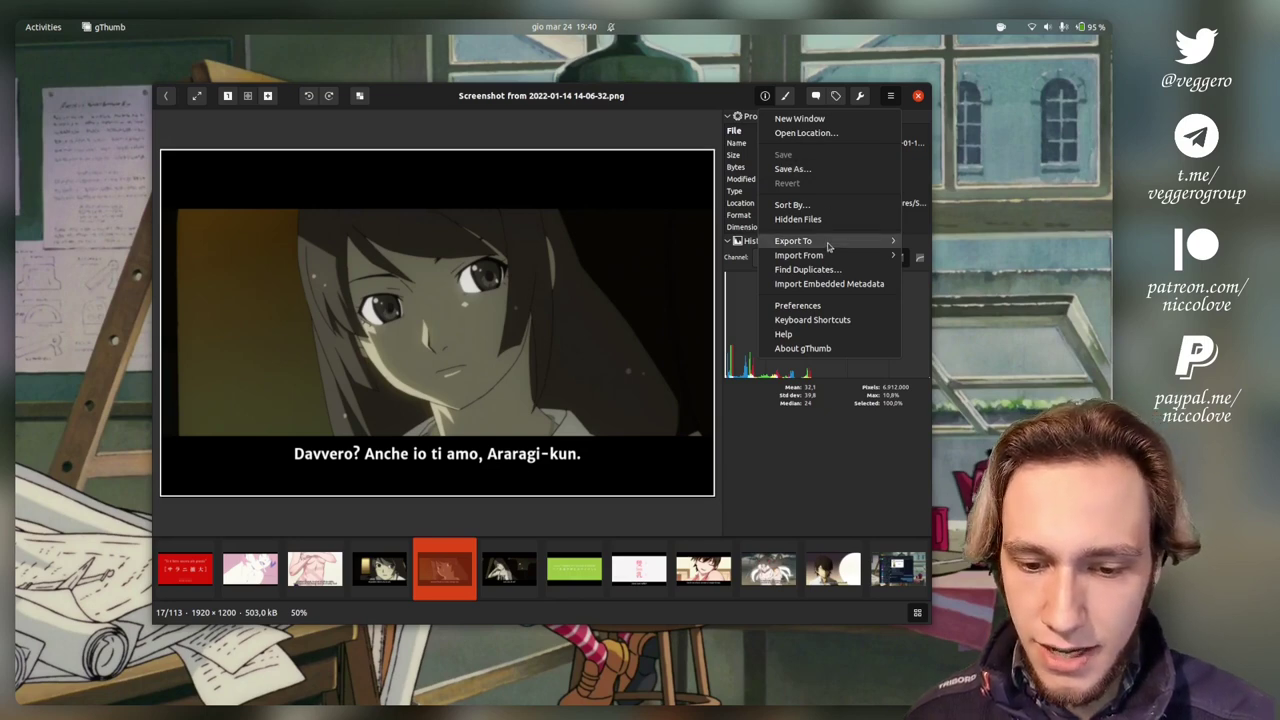
{"action": "mouse_move", "coordinate": [829, 258]}
{"action": "left_click", "coordinate": [811, 435]}
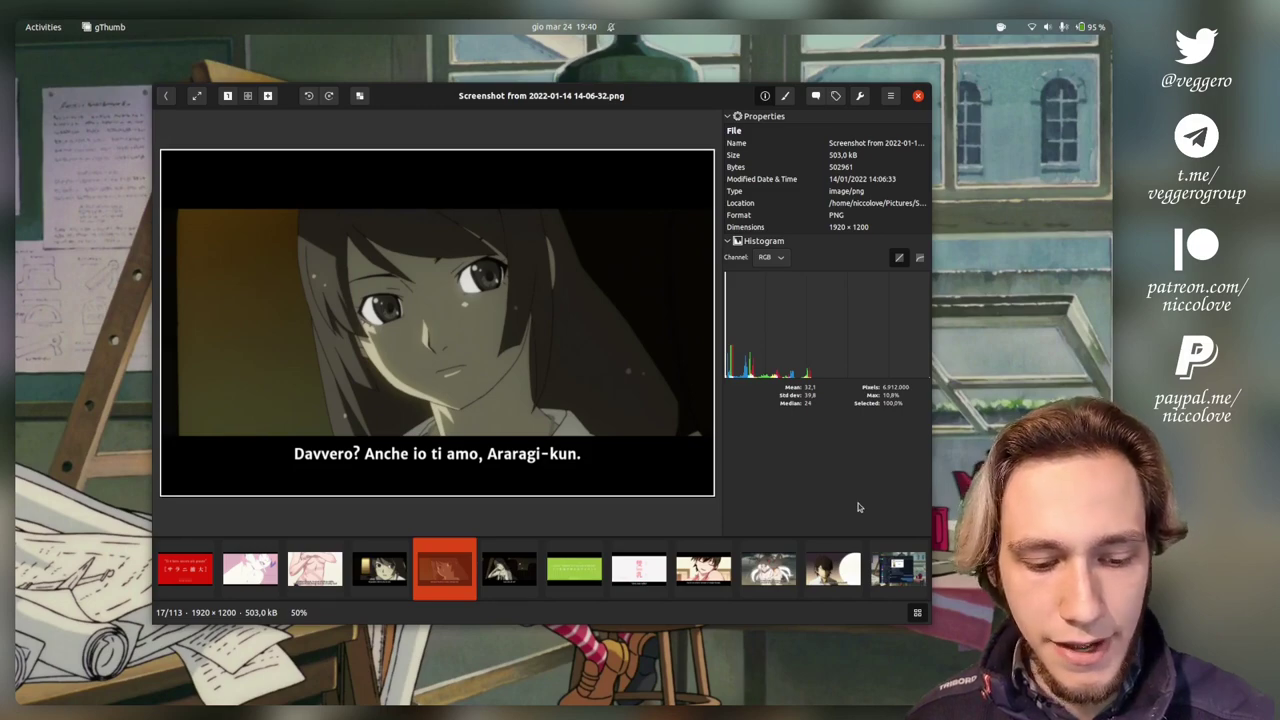
Maximize and restore the gThumb window, then open and close the comments popup
{"action": "double_click", "coordinate": [560, 90]}
{"action": "double_click", "coordinate": [556, 50]}
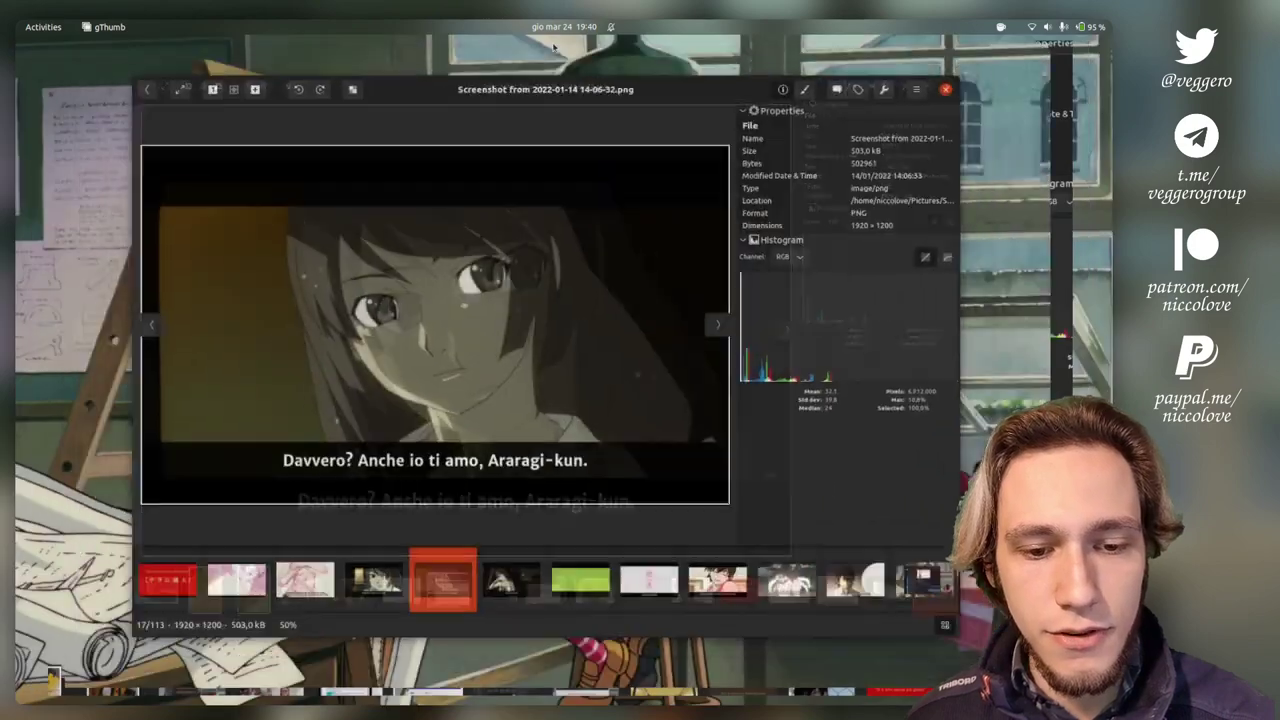
{"action": "left_click", "coordinate": [815, 95]}
{"action": "left_click", "coordinate": [400, 200]}
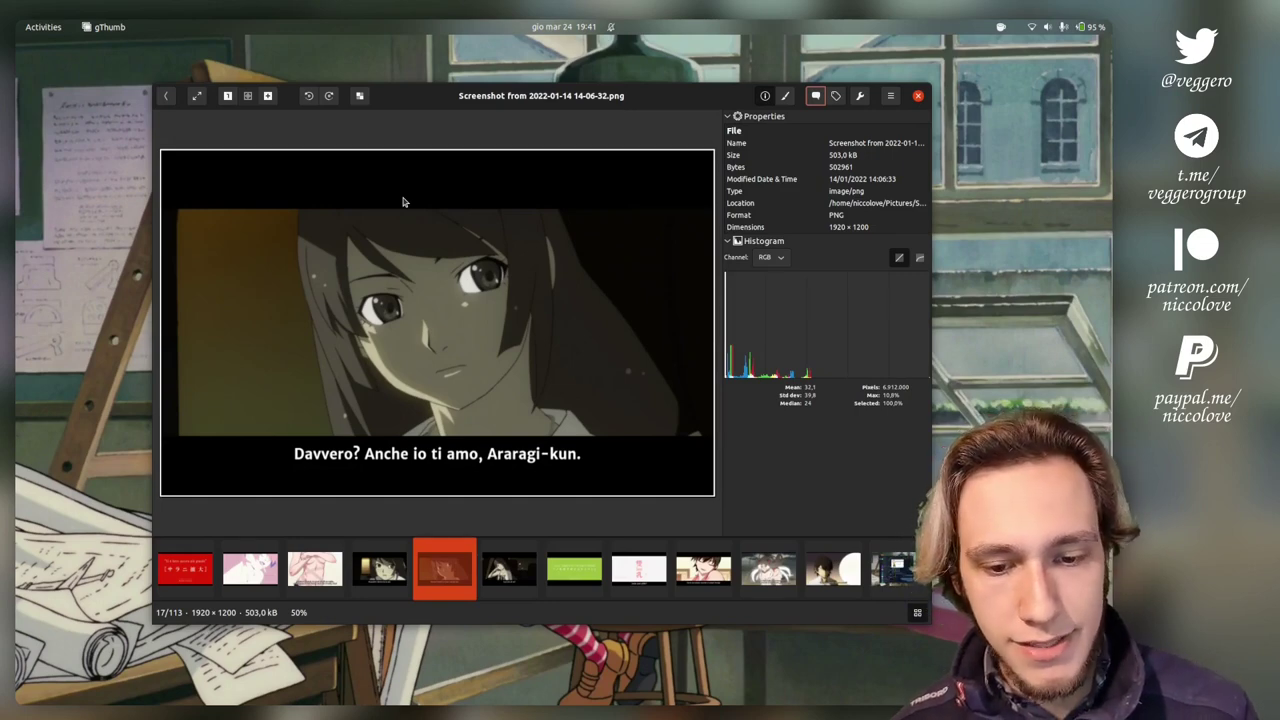
Use the filmstrip thumbnails to reach the pink-and-white Seni title card, image 20 of 113
{"action": "left_click", "coordinate": [556, 568]}
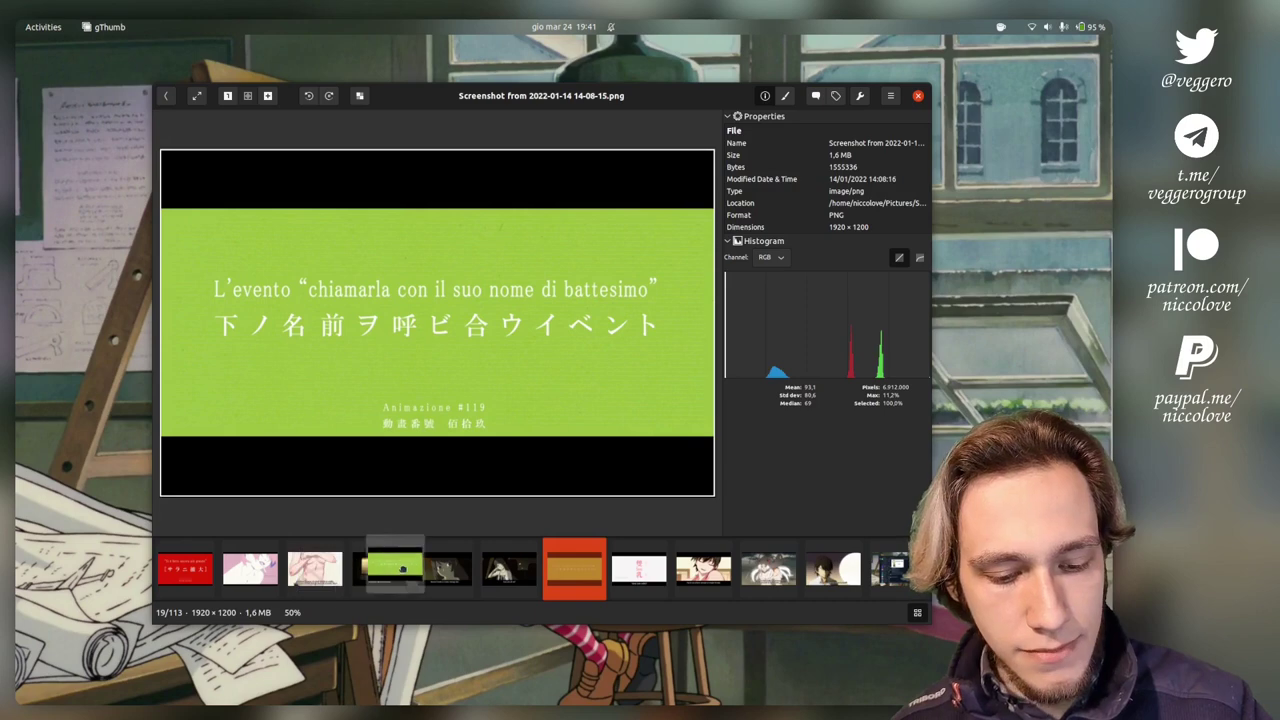
{"action": "left_click", "coordinate": [512, 568]}
{"action": "left_click", "coordinate": [639, 568]}
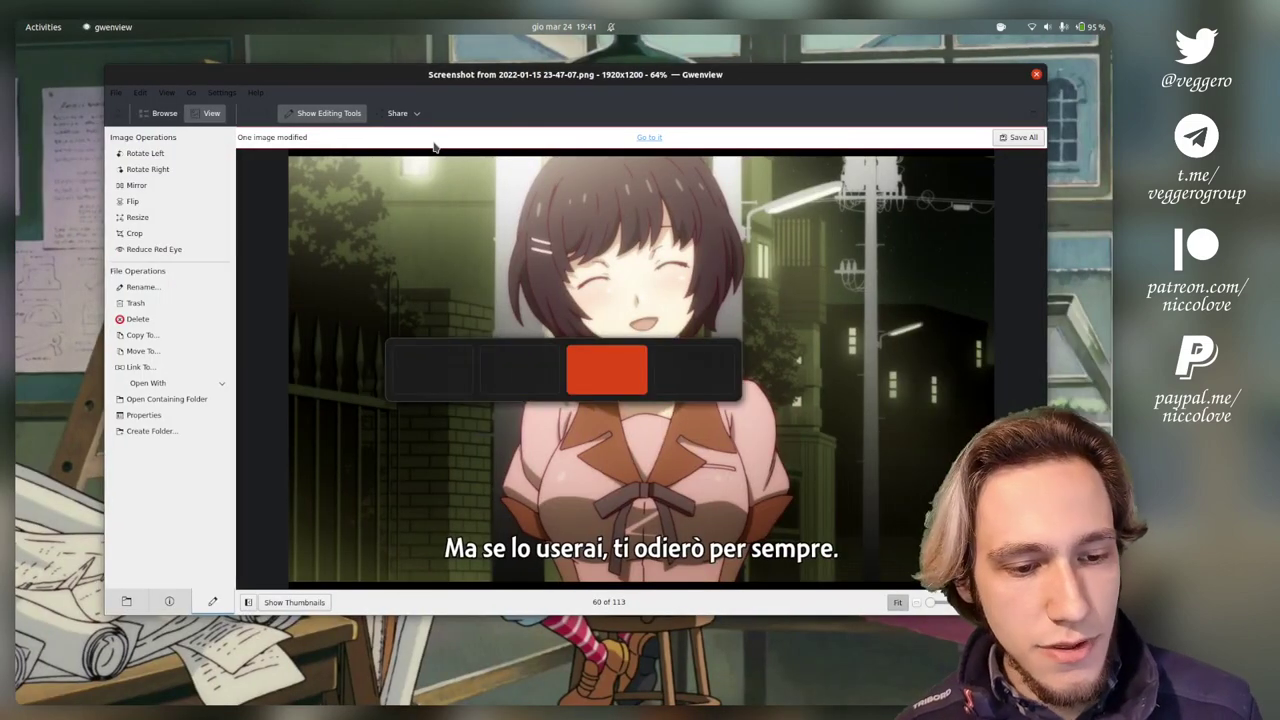
Show the thumbnail strip and browse back and forth to the pencil-face screenshot, image 63
{"action": "left_click", "coordinate": [305, 603]}
{"action": "left_click", "coordinate": [762, 556]}
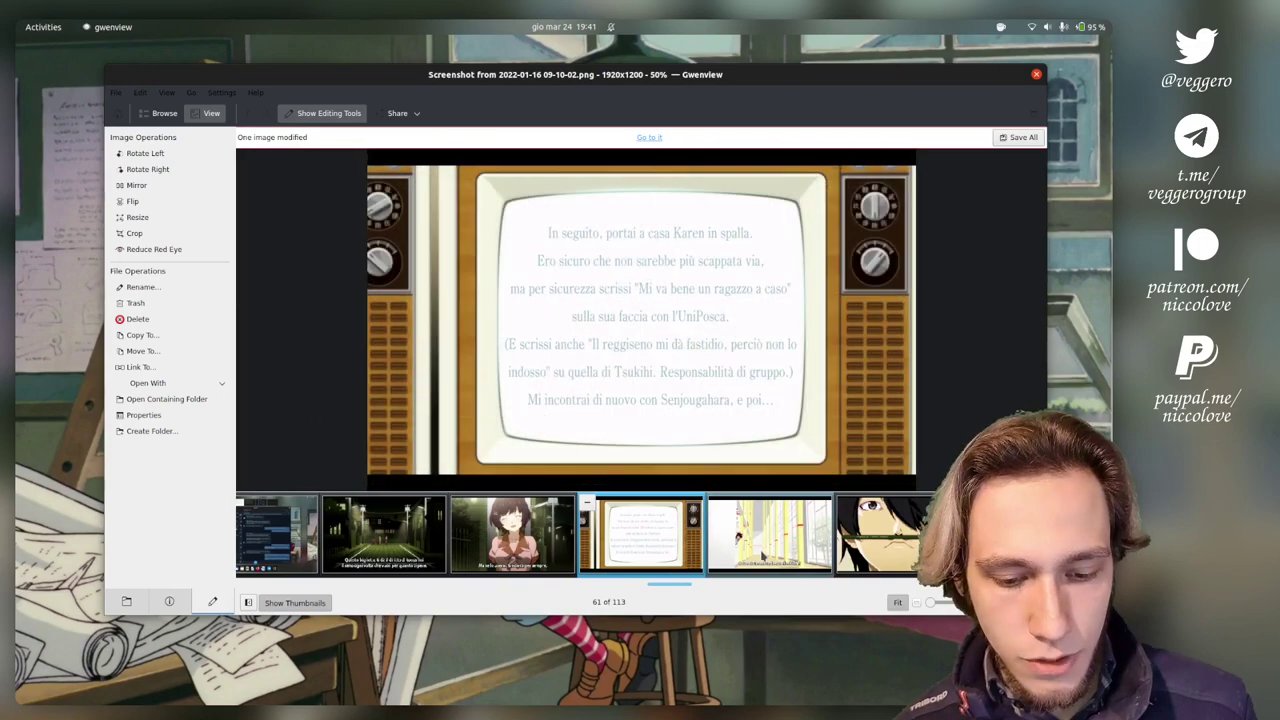
{"action": "left_click", "coordinate": [762, 556]}
{"action": "key", "text": "Left"}
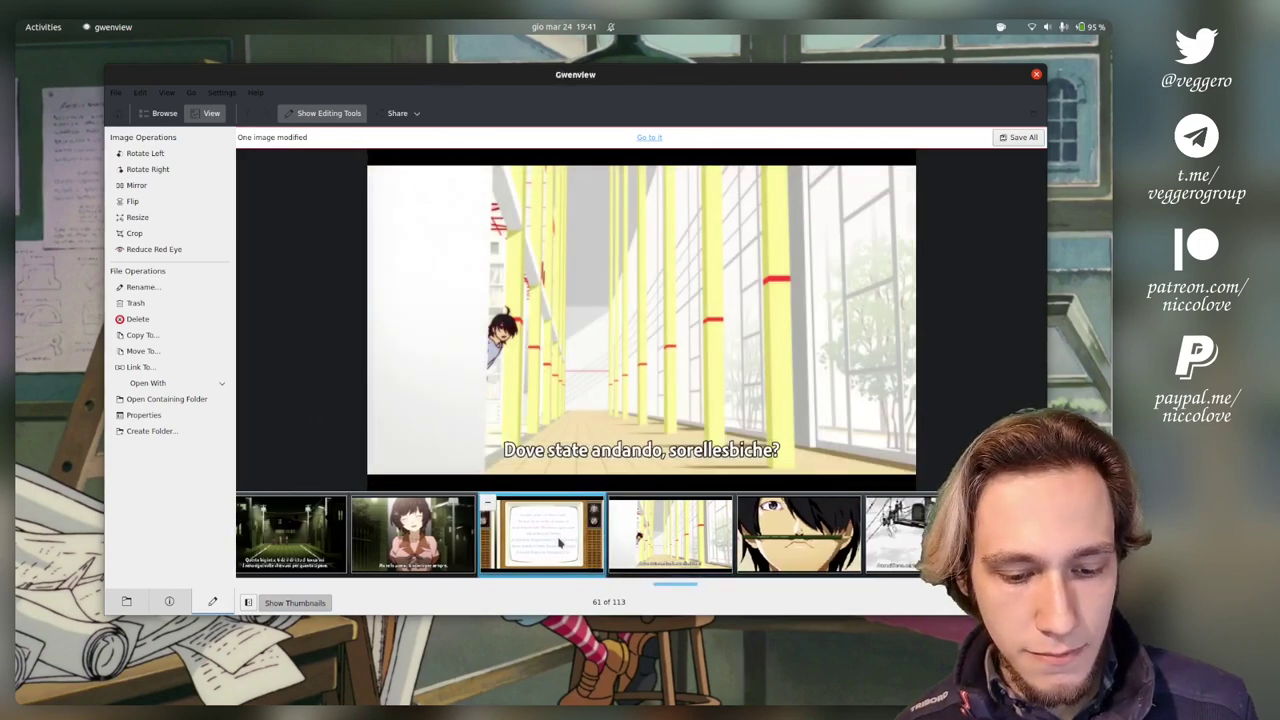
{"action": "key", "text": "Right"}
{"action": "key", "text": "Right"}
{"action": "key", "text": "Left"}
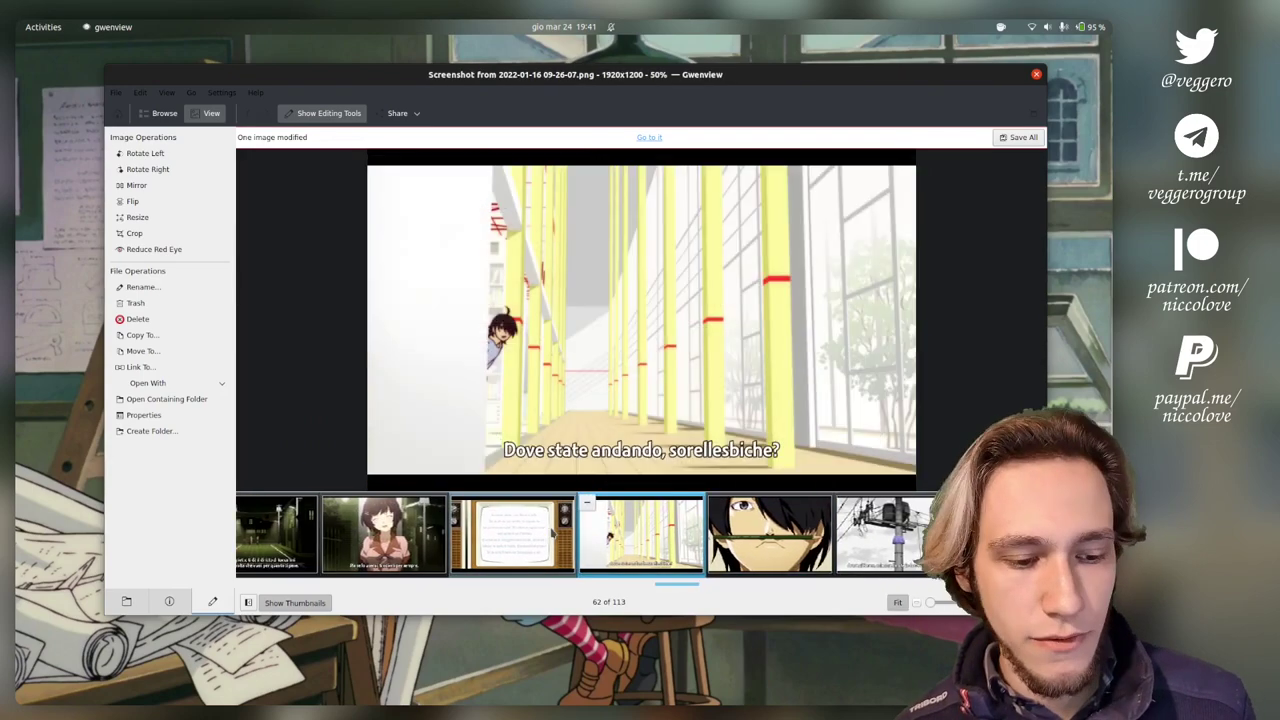
{"action": "key", "text": "Right"}
{"action": "key", "text": "Right"}
{"action": "key", "text": "Right"}
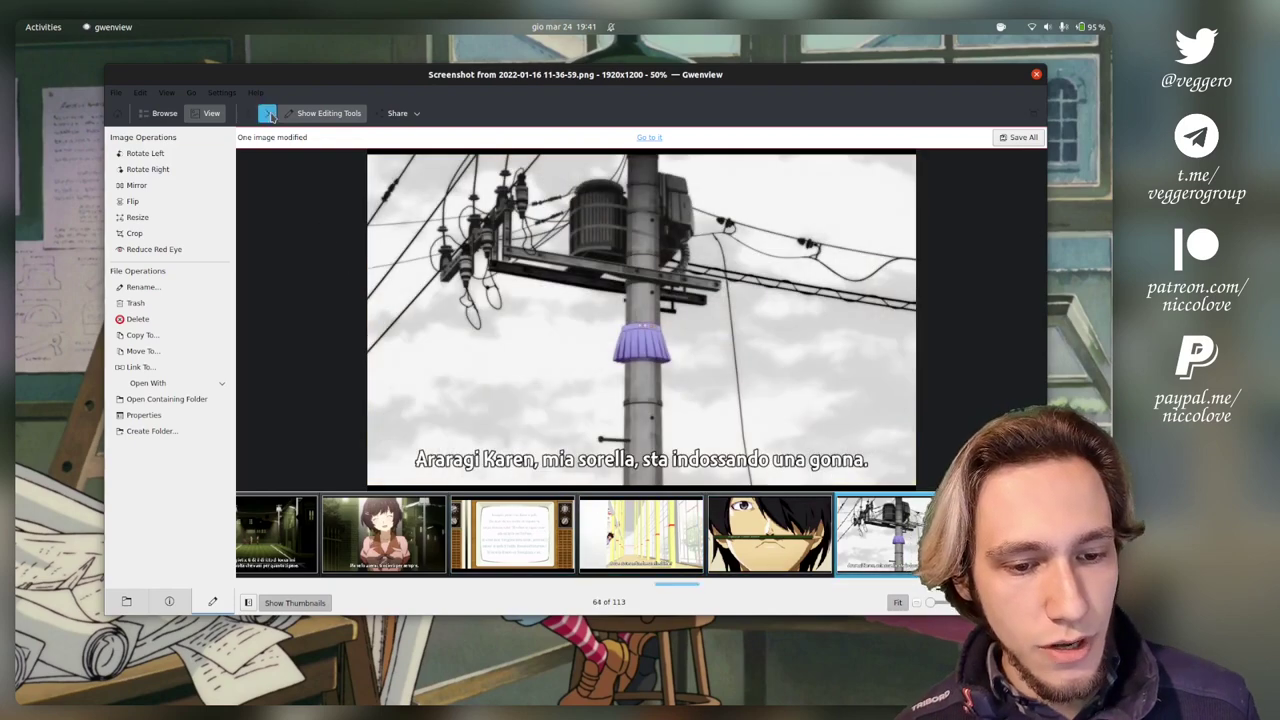
{"action": "key", "text": "Left"}
{"action": "key", "text": "Left"}
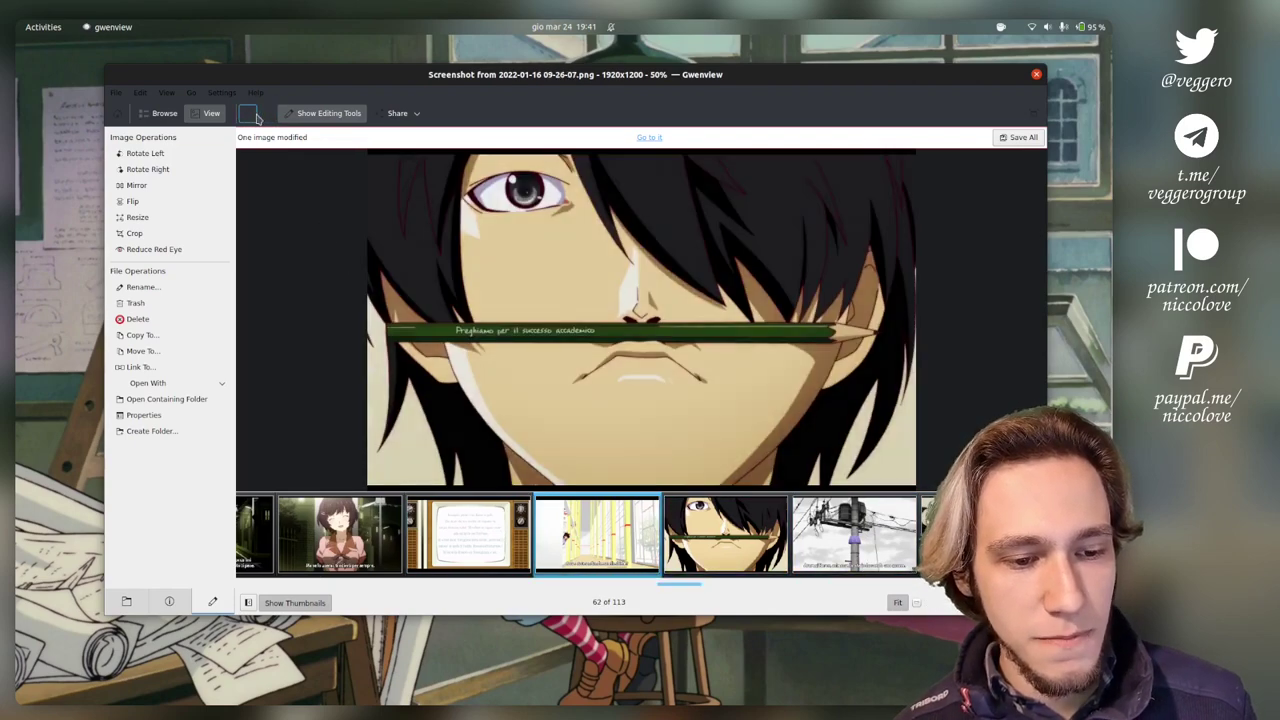
{"action": "key", "text": "Left"}
{"action": "key", "text": "Right"}
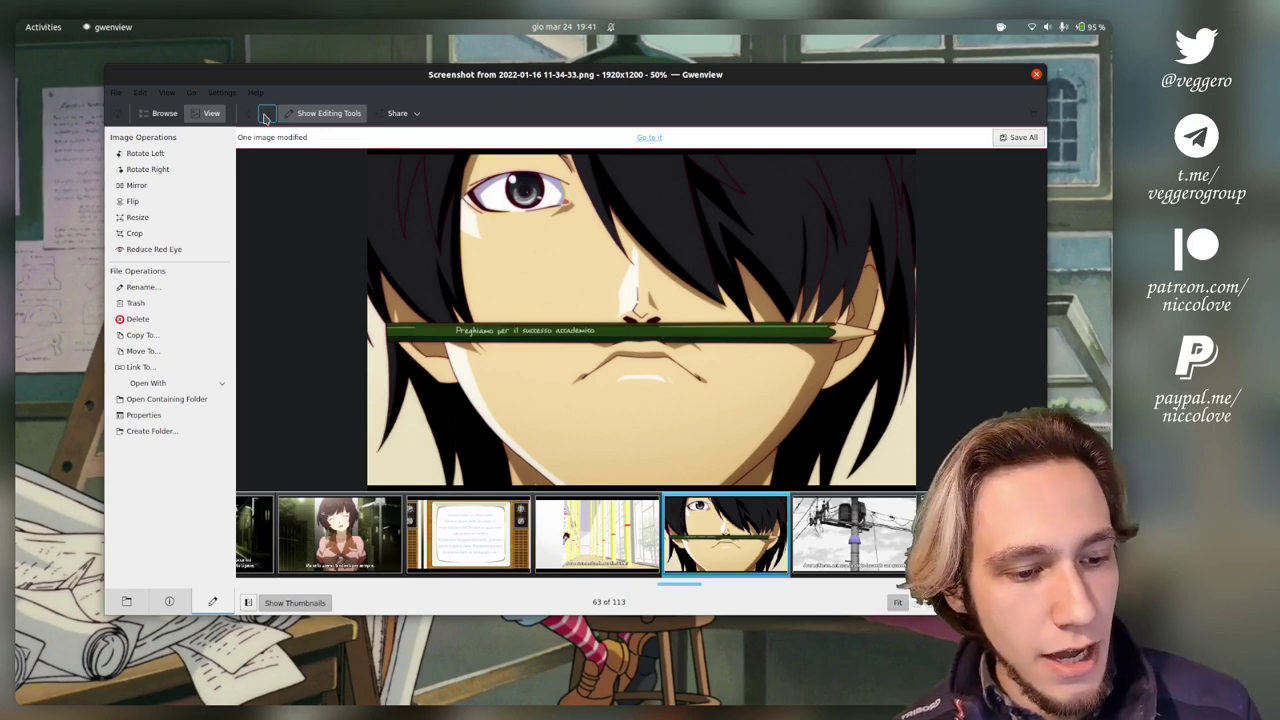
Save the modified screenshot as a new file with file type PNG image
{"action": "left_click", "coordinate": [116, 92]}
{"action": "mouse_move", "coordinate": [140, 92]}
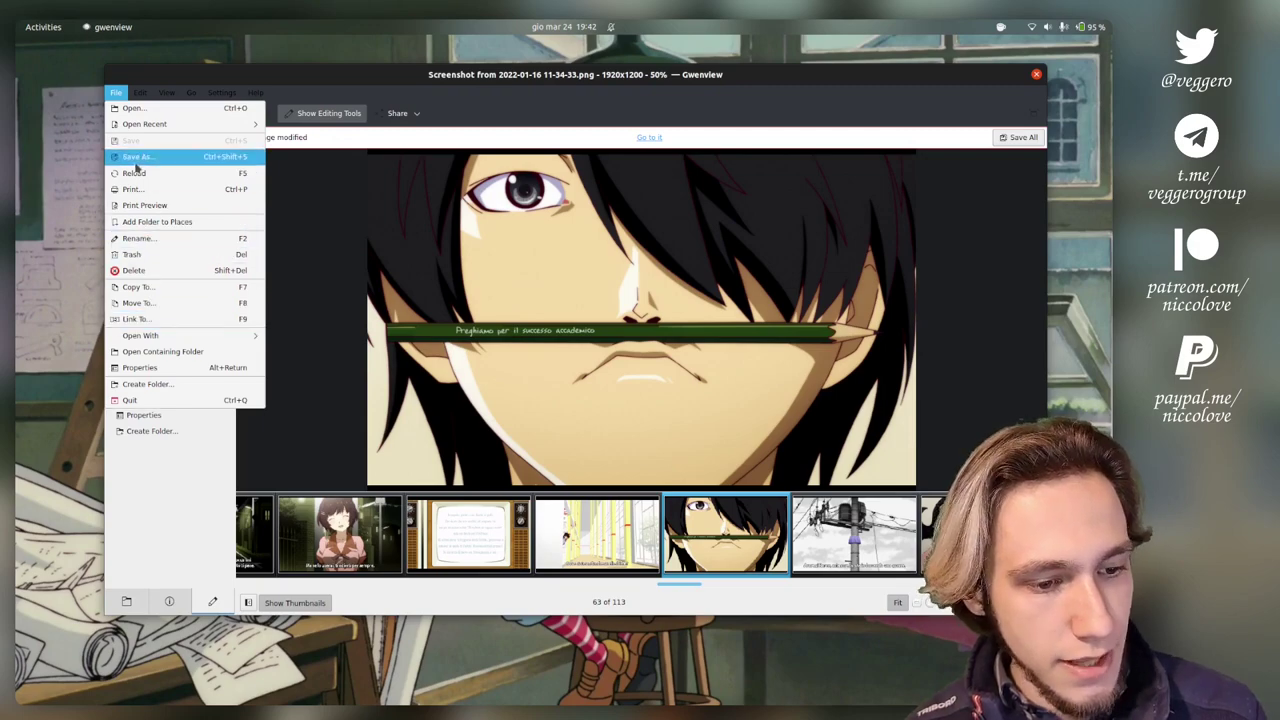
{"action": "left_click", "coordinate": [138, 156]}
{"action": "left_click", "coordinate": [770, 481]}
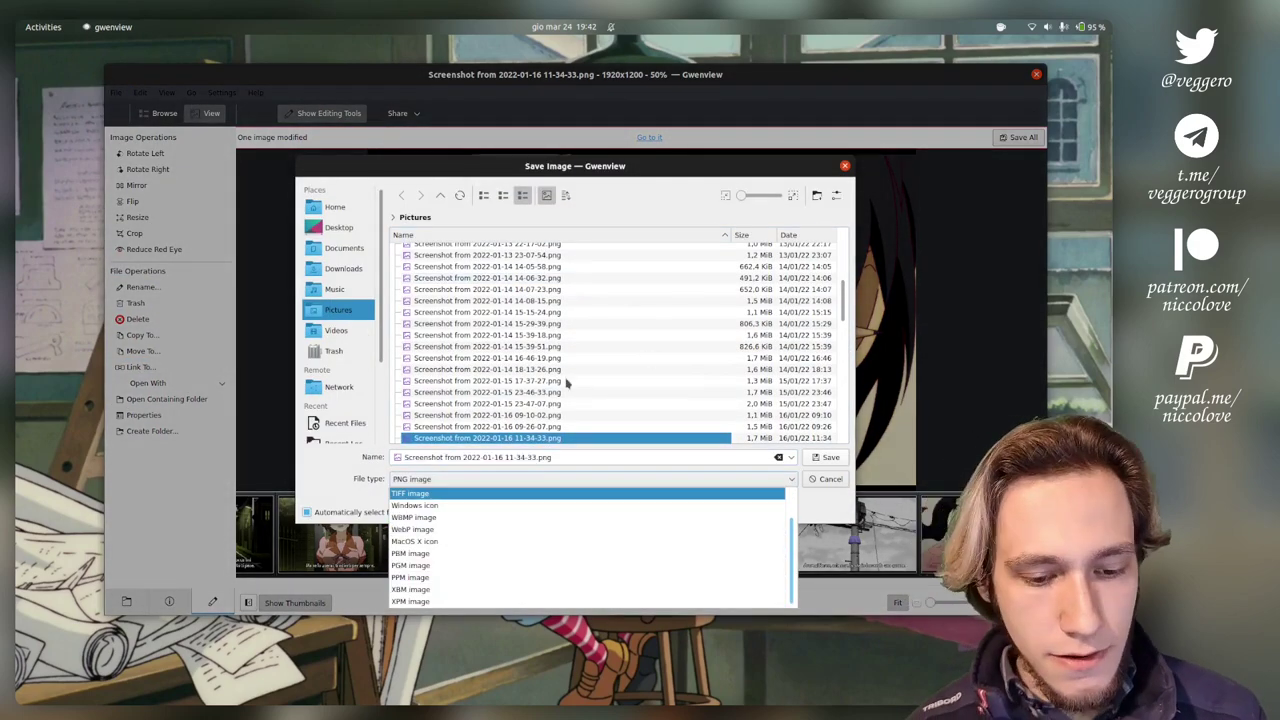
{"action": "left_click", "coordinate": [412, 493]}
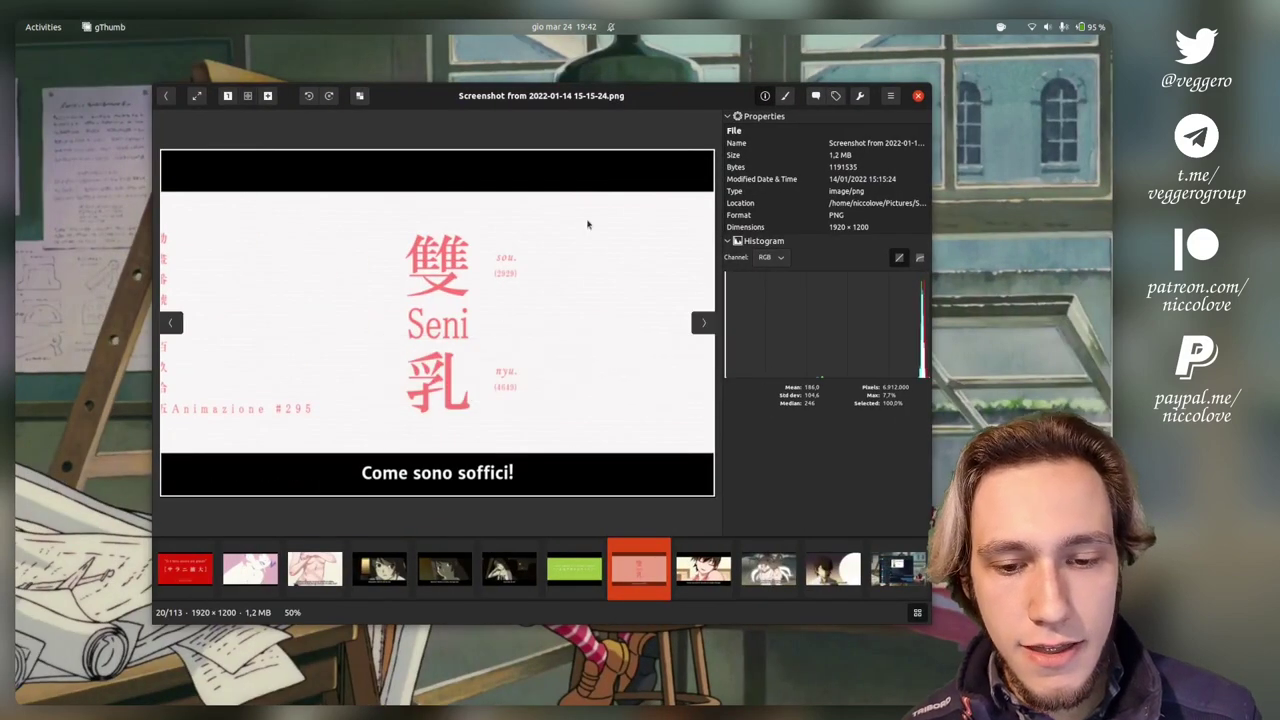
{"action": "left_click", "coordinate": [884, 97]}
{"action": "left_click", "coordinate": [859, 96]}
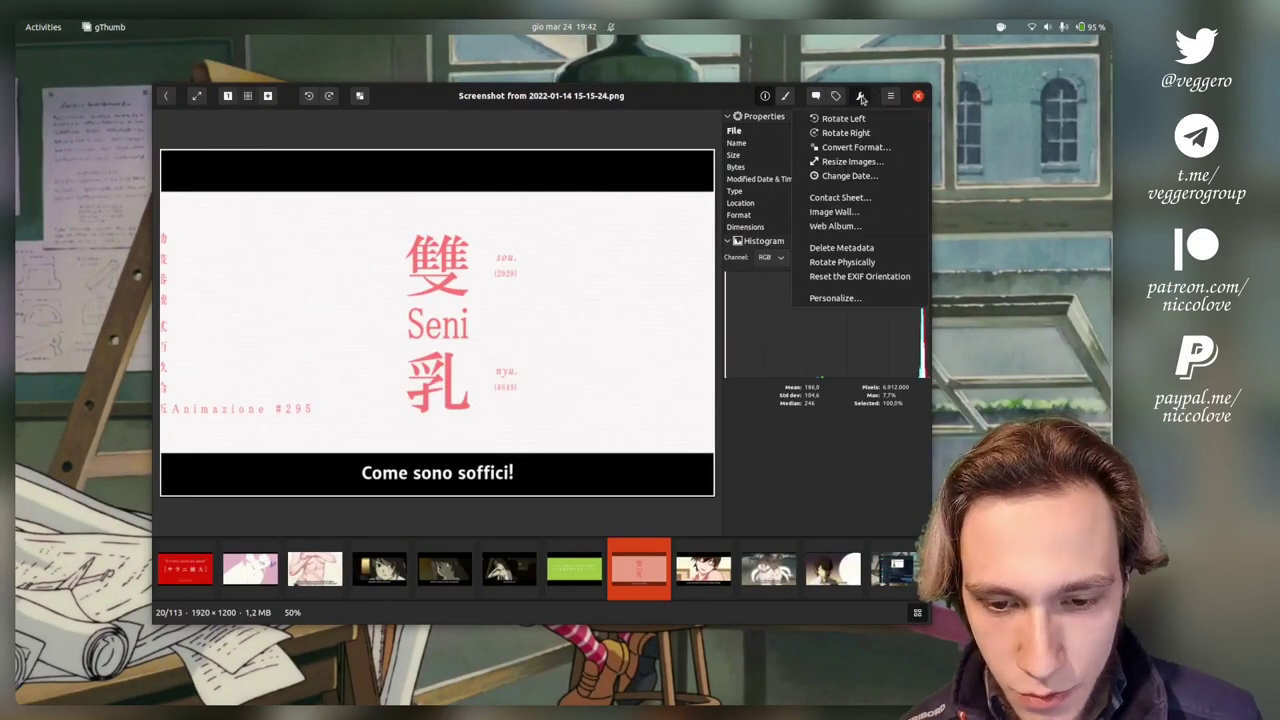
{"action": "left_click", "coordinate": [845, 151]}
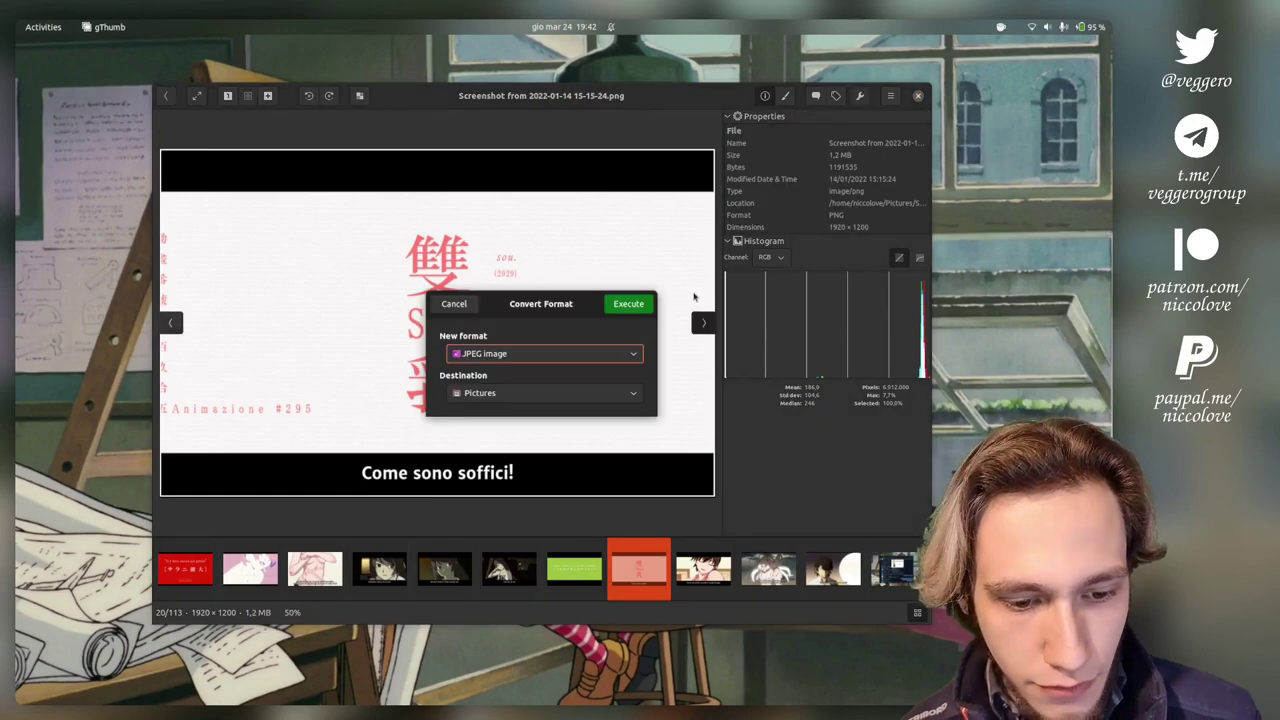
{"action": "left_click", "coordinate": [516, 360]}
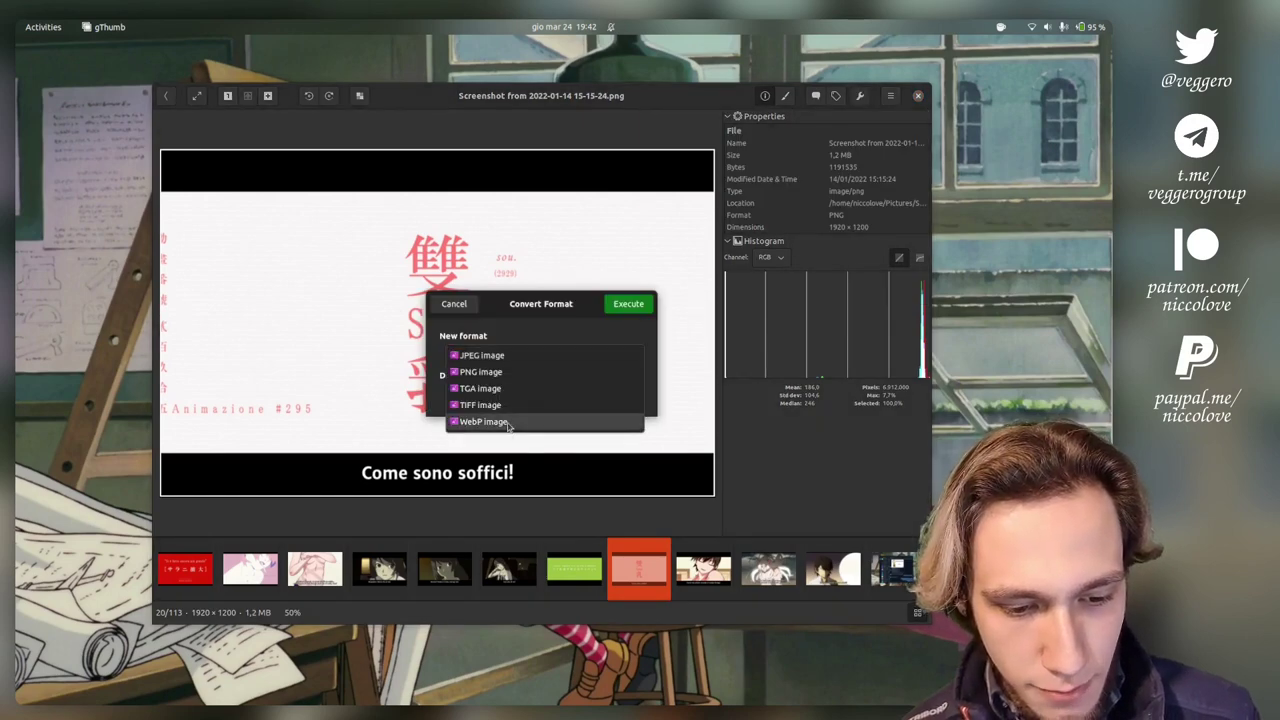
{"action": "left_click", "coordinate": [505, 356]}
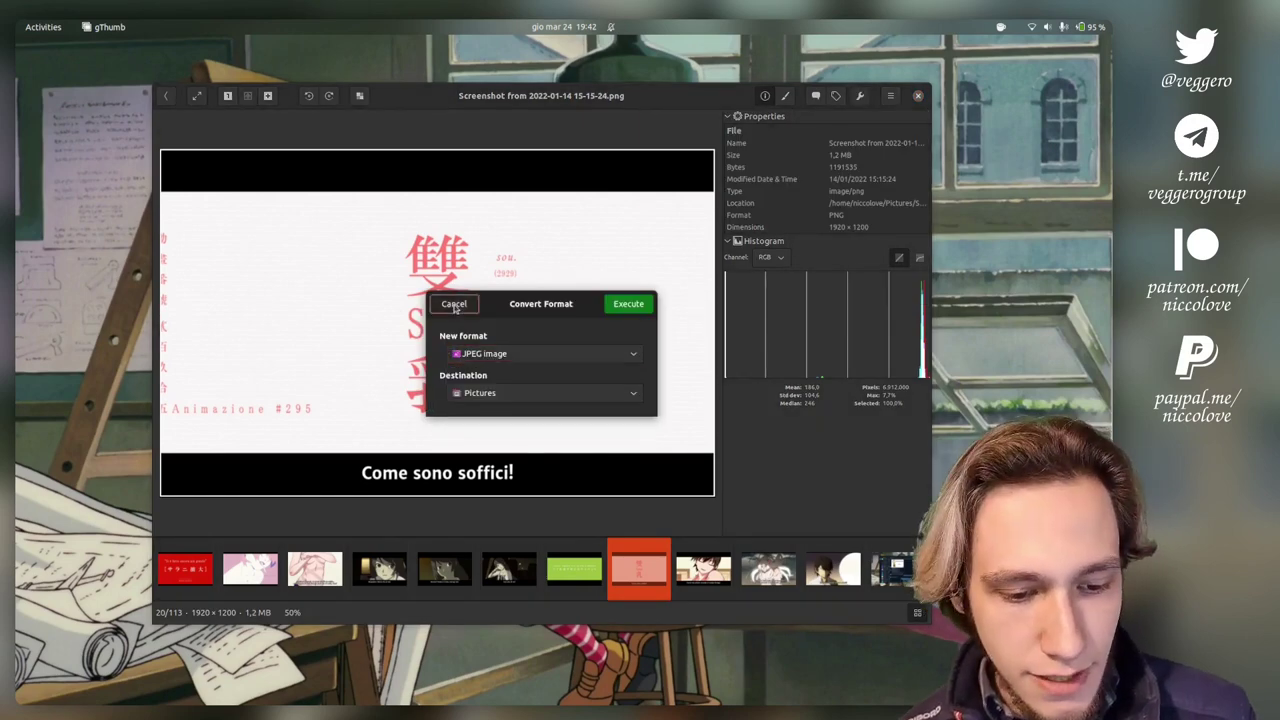
{"action": "left_click", "coordinate": [454, 303]}
{"action": "left_click", "coordinate": [890, 96]}
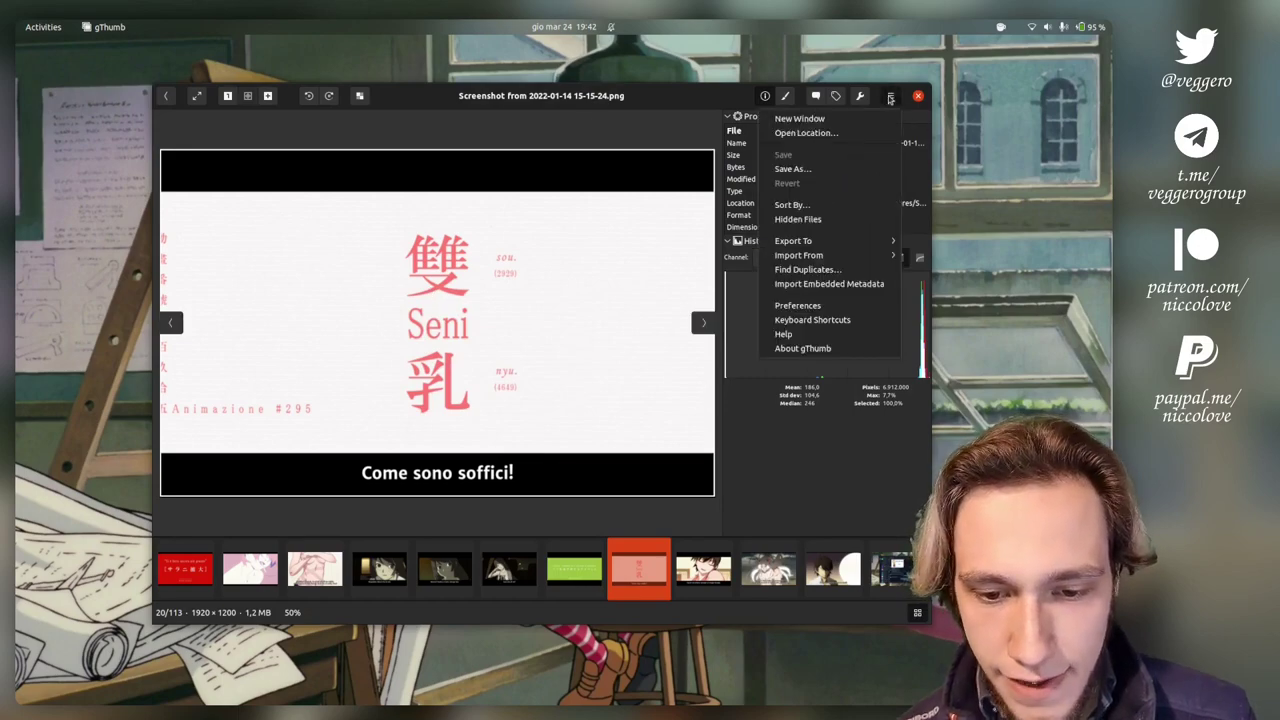
{"action": "left_click", "coordinate": [844, 170]}
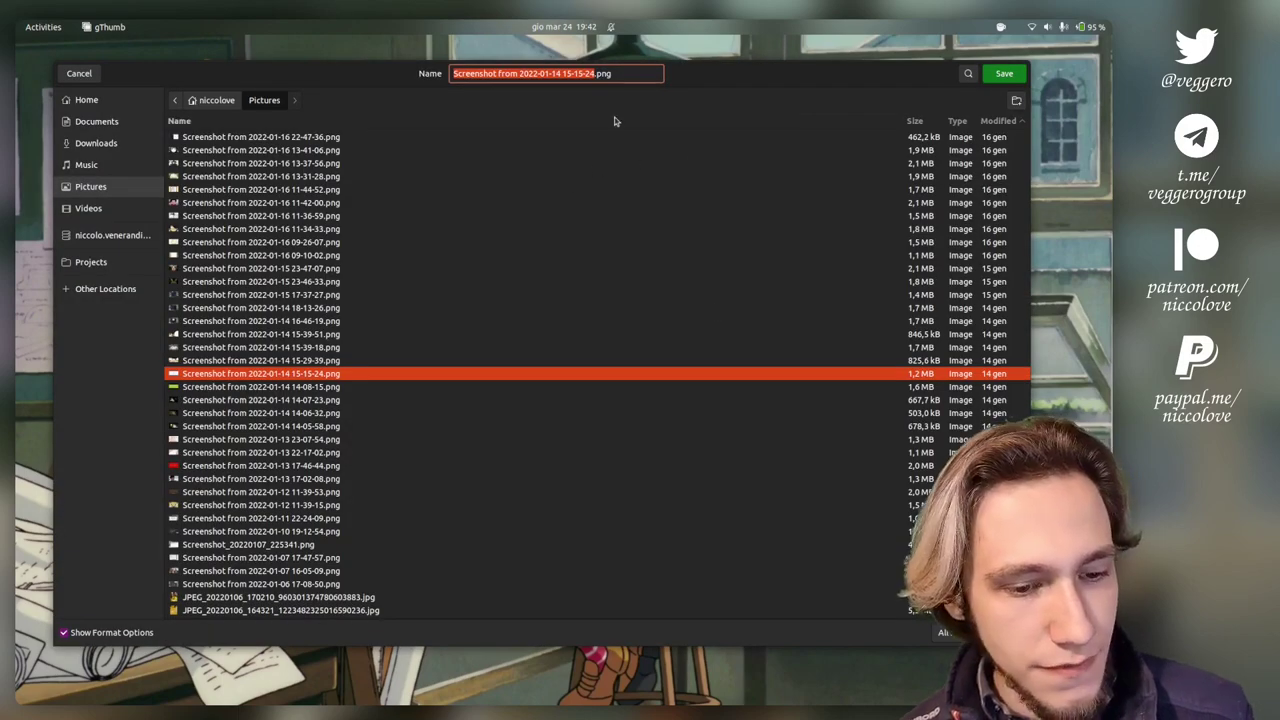
{"action": "key", "text": "End"}
{"action": "key", "text": "shift+Left"}
{"action": "key", "text": "shift+Left"}
{"action": "key", "text": "shift+Left"}
{"action": "key", "text": "shift+Left"}
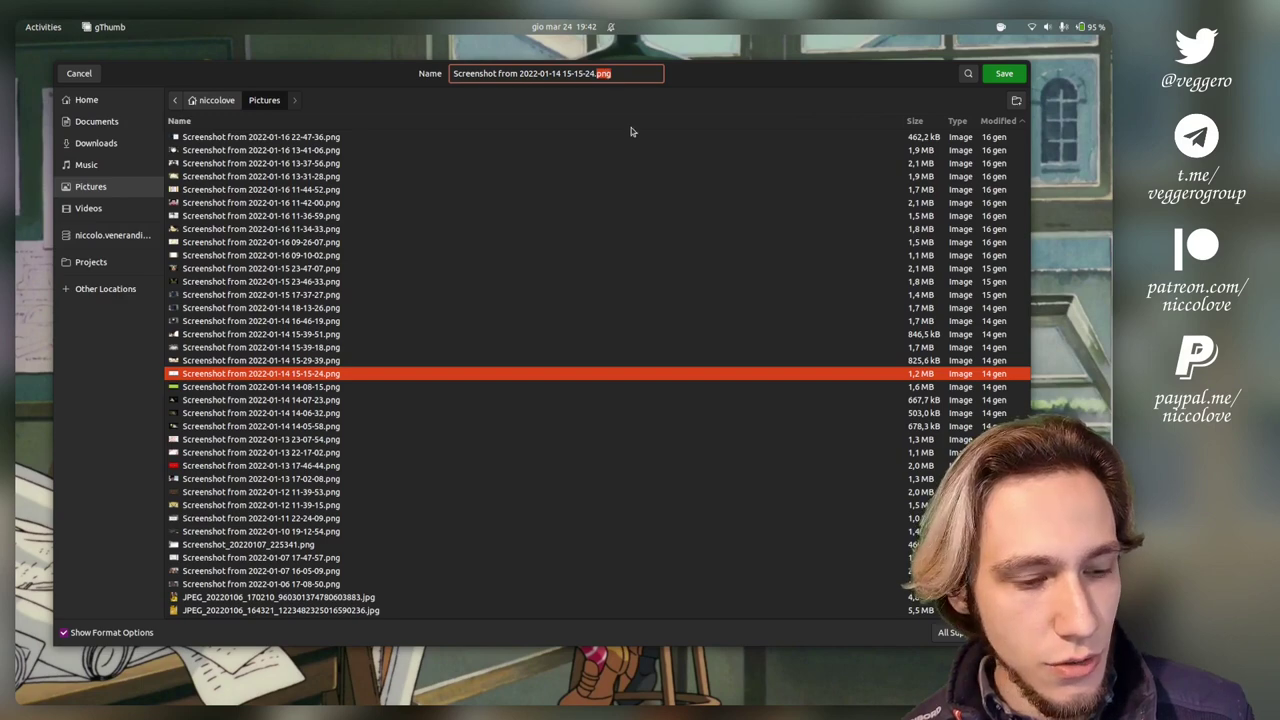
{"action": "left_click", "coordinate": [79, 73]}
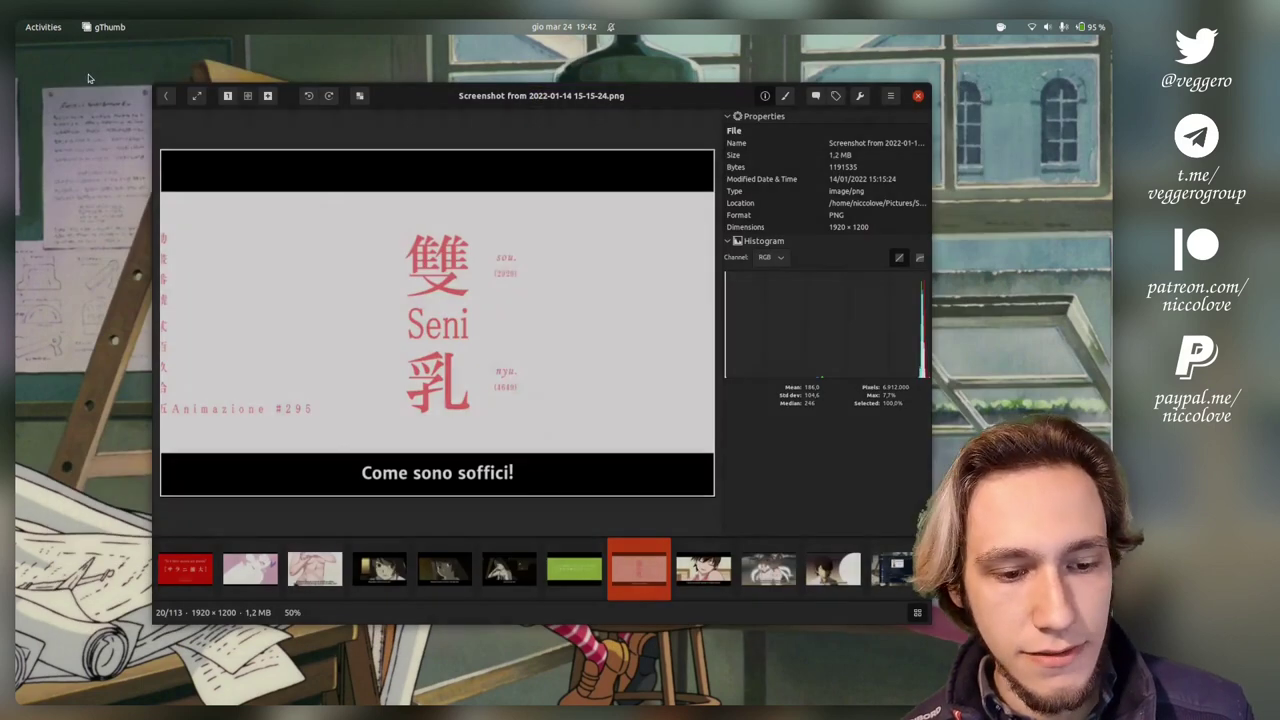
{"action": "left_click", "coordinate": [866, 95]}
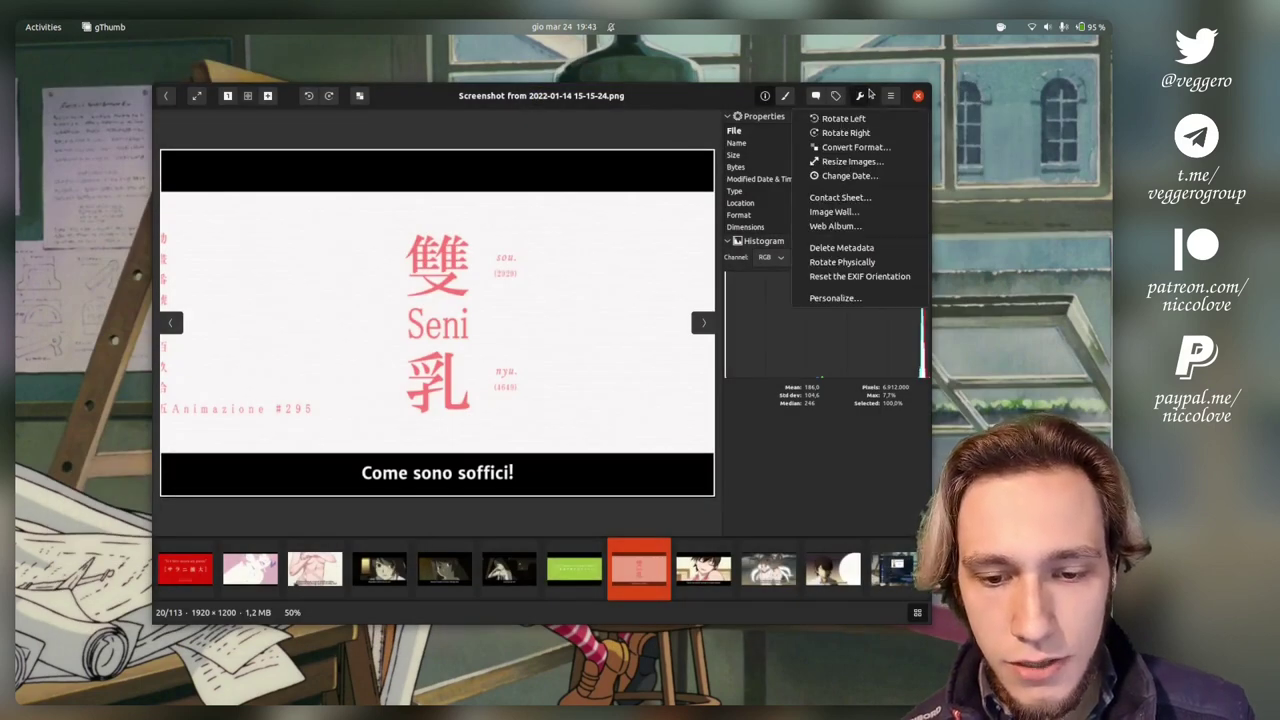
{"action": "left_click", "coordinate": [862, 149]}
{"action": "left_click", "coordinate": [505, 357]}
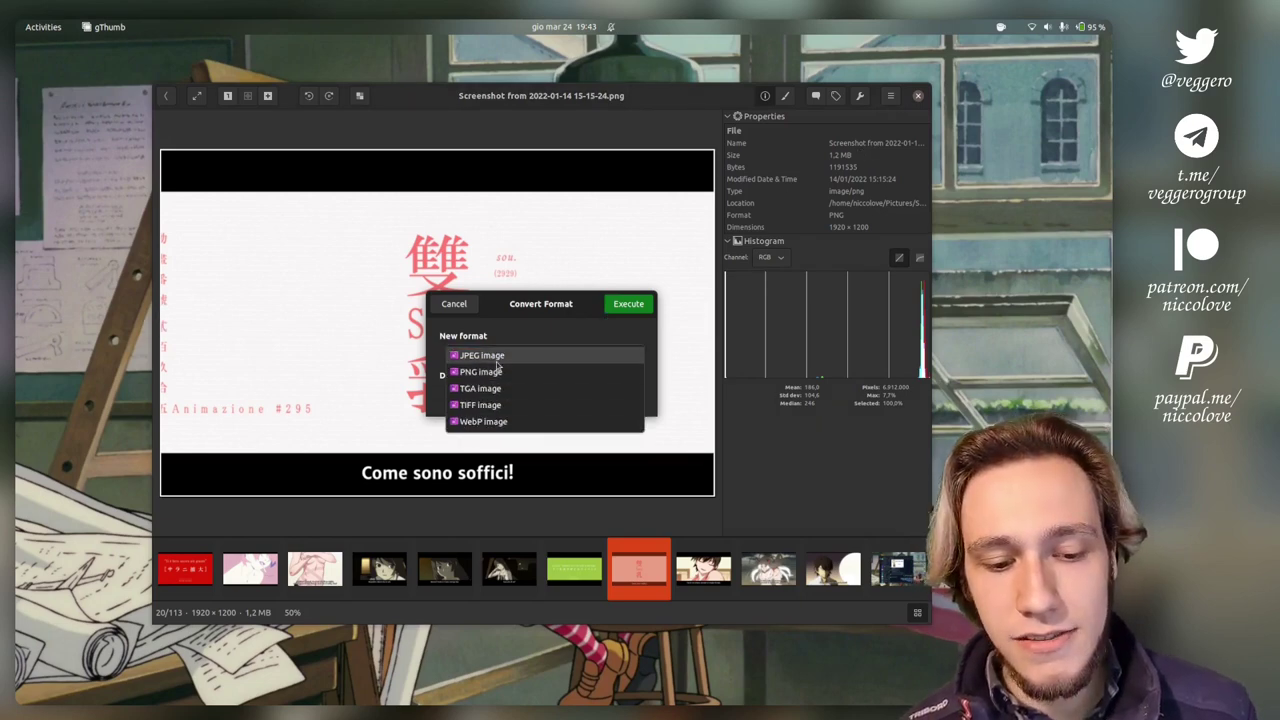
{"action": "left_click", "coordinate": [497, 358]}
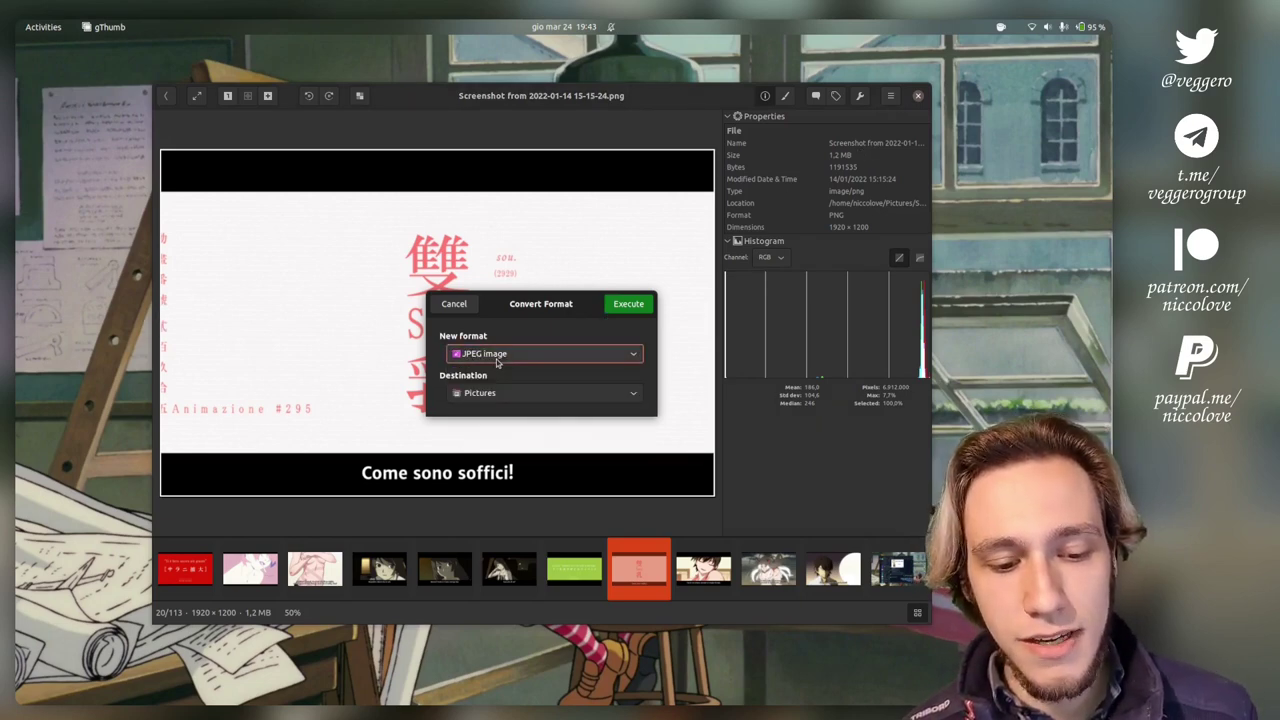
{"action": "left_click", "coordinate": [463, 305]}
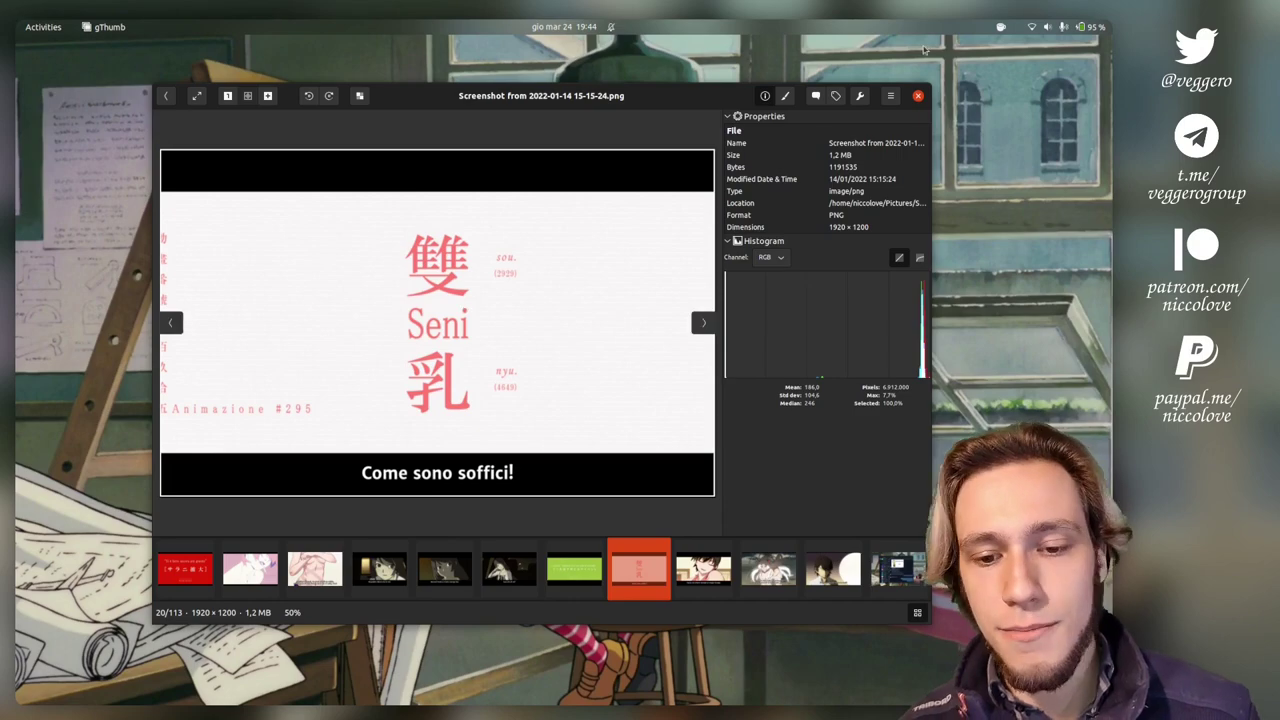
Close gThumb and relaunch it by searching 'gthu' in Activities
{"action": "left_click", "coordinate": [913, 99]}
{"action": "key", "text": "super"}
{"action": "type", "text": "gthu"}
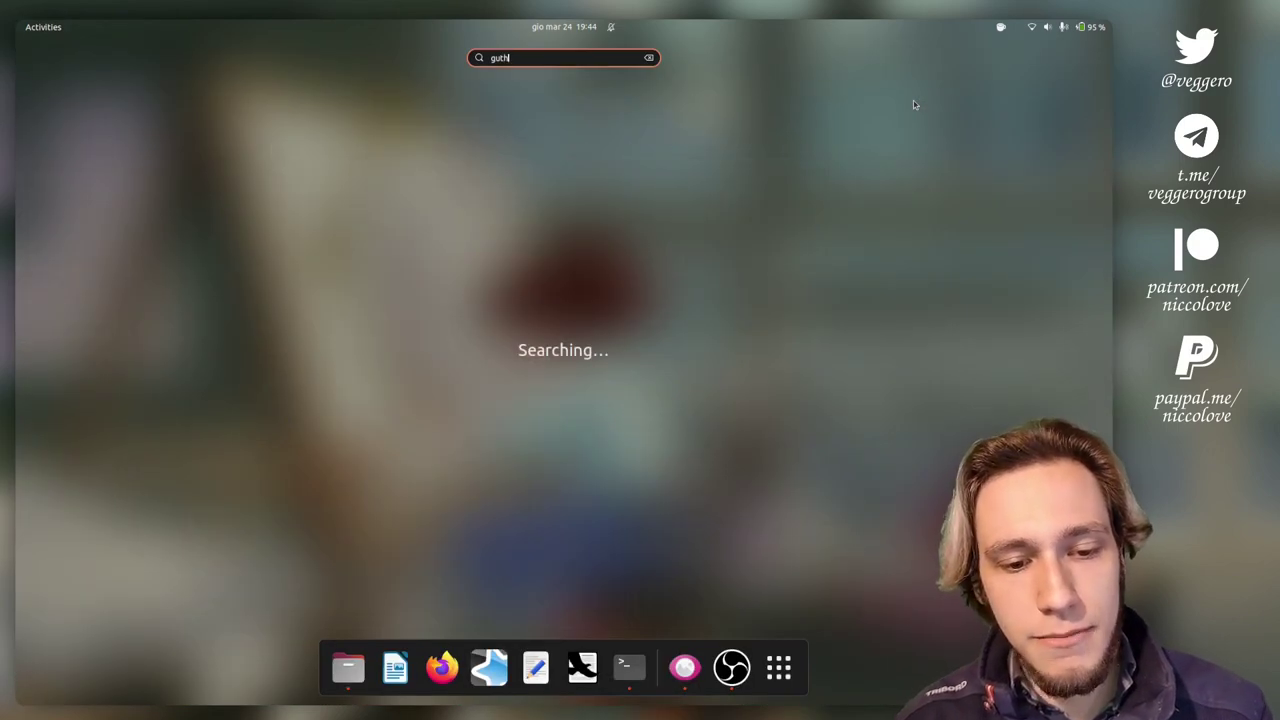
{"action": "key", "text": "Return"}
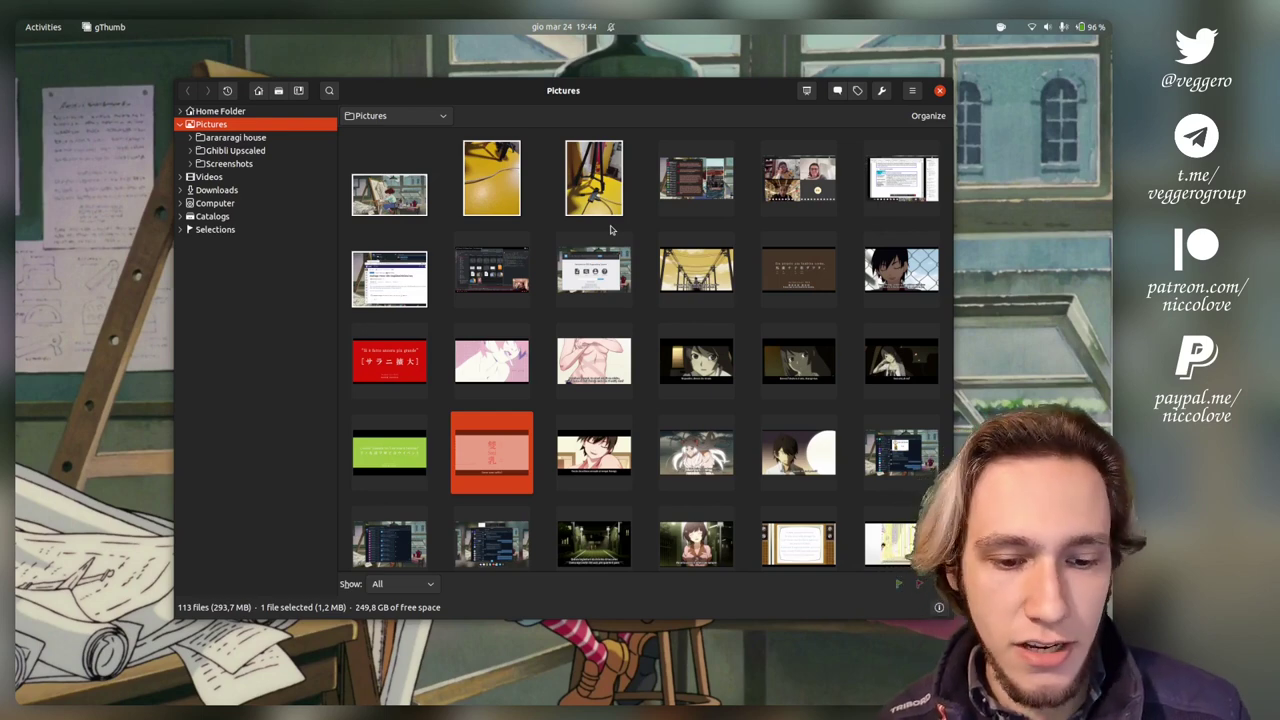
Scroll to the end of the Pictures grid and open reve.jpeg, image 111 of 113
{"action": "scroll", "coordinate": [819, 367], "scroll_direction": "down", "scroll_amount": 5}
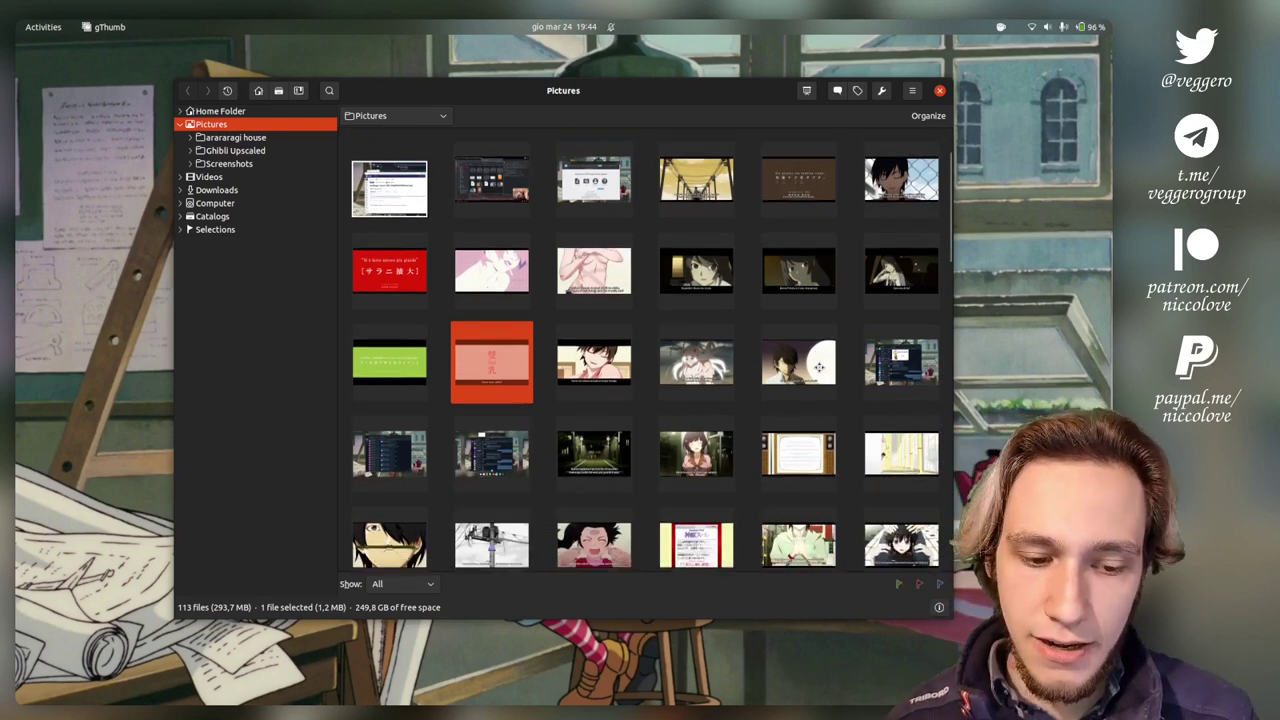
{"action": "scroll", "coordinate": [819, 367], "scroll_direction": "down", "scroll_amount": 2}
{"action": "scroll", "coordinate": [819, 371], "scroll_direction": "down", "scroll_amount": 15}
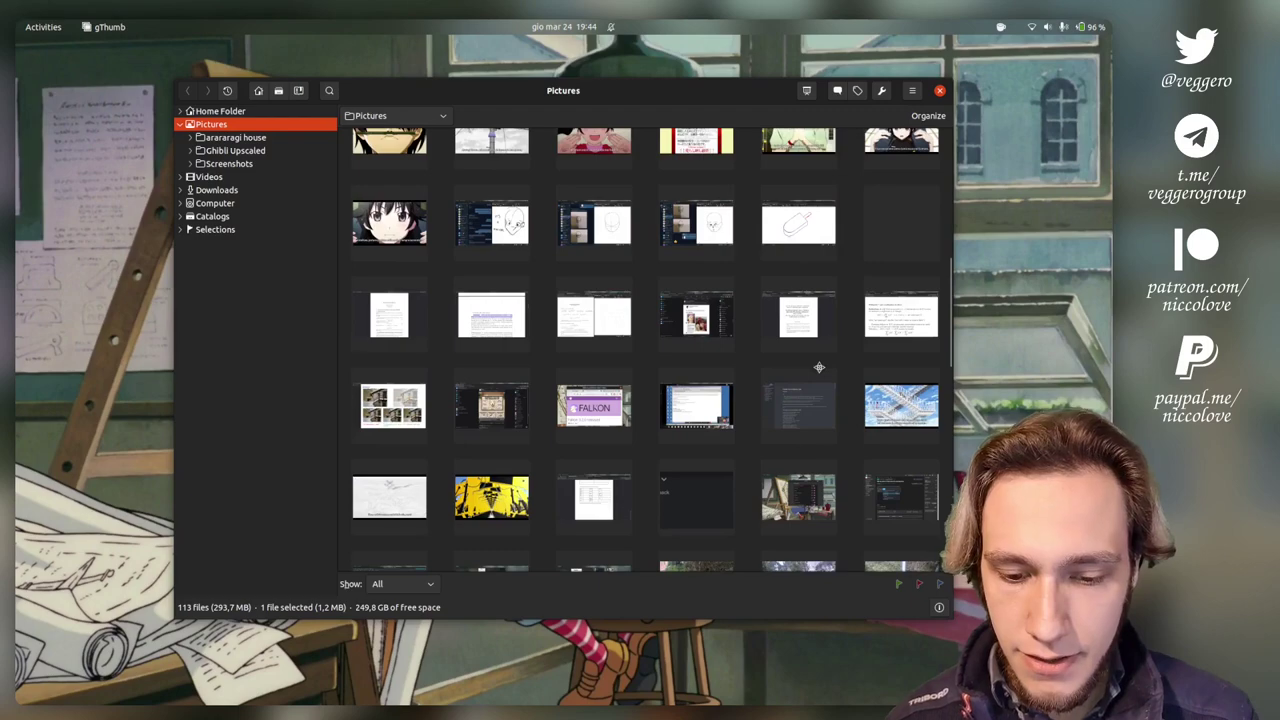
{"action": "scroll", "coordinate": [818, 371], "scroll_direction": "down", "scroll_amount": 1}
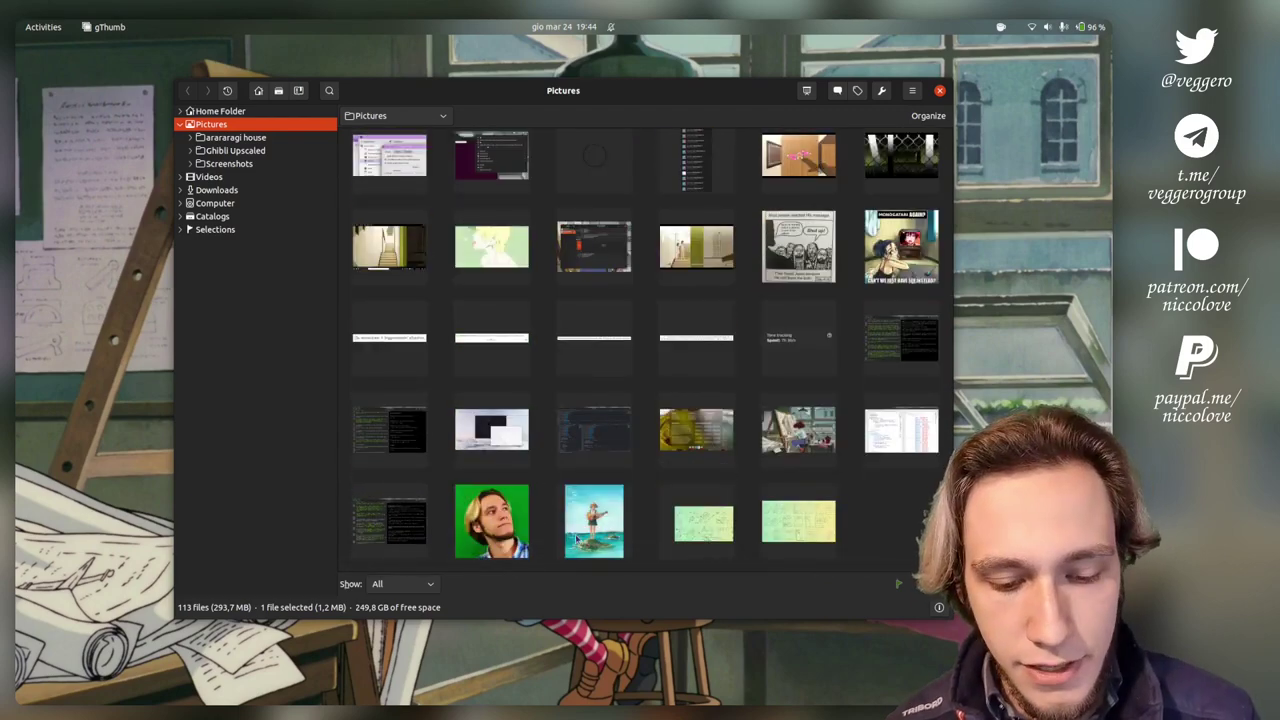
{"action": "double_click", "coordinate": [601, 541]}
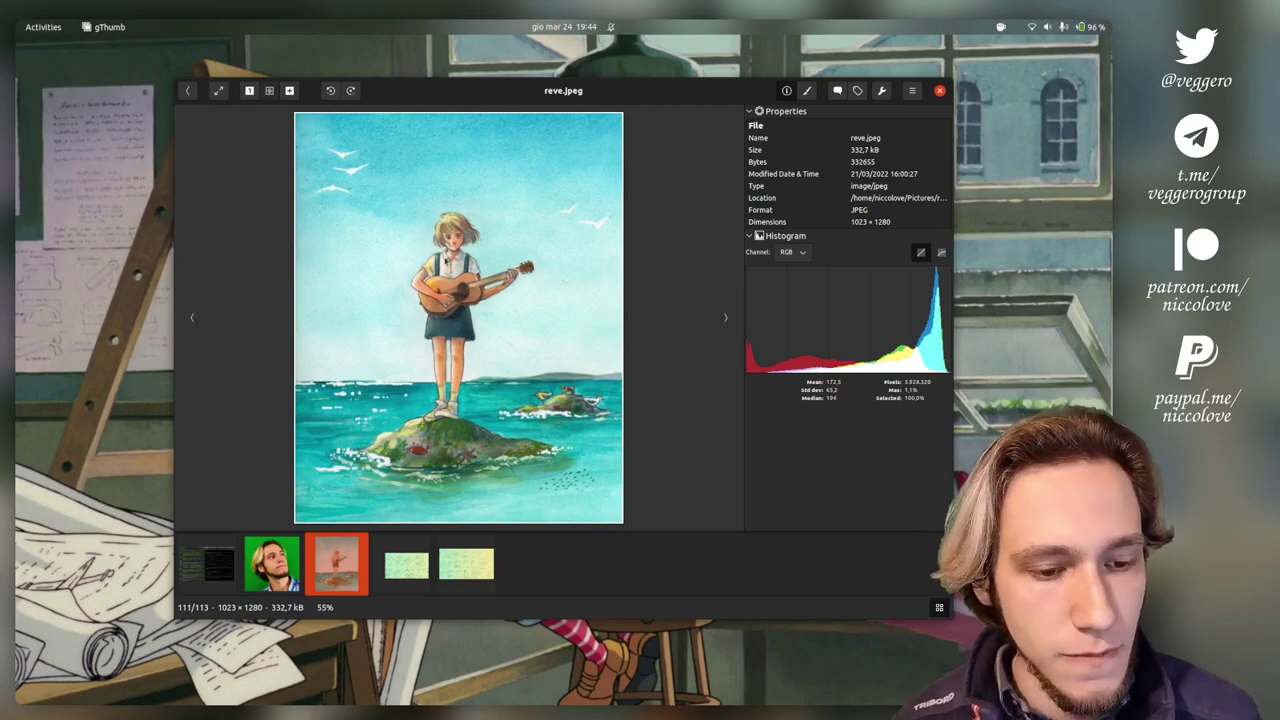
{"action": "left_click", "coordinate": [905, 97]}
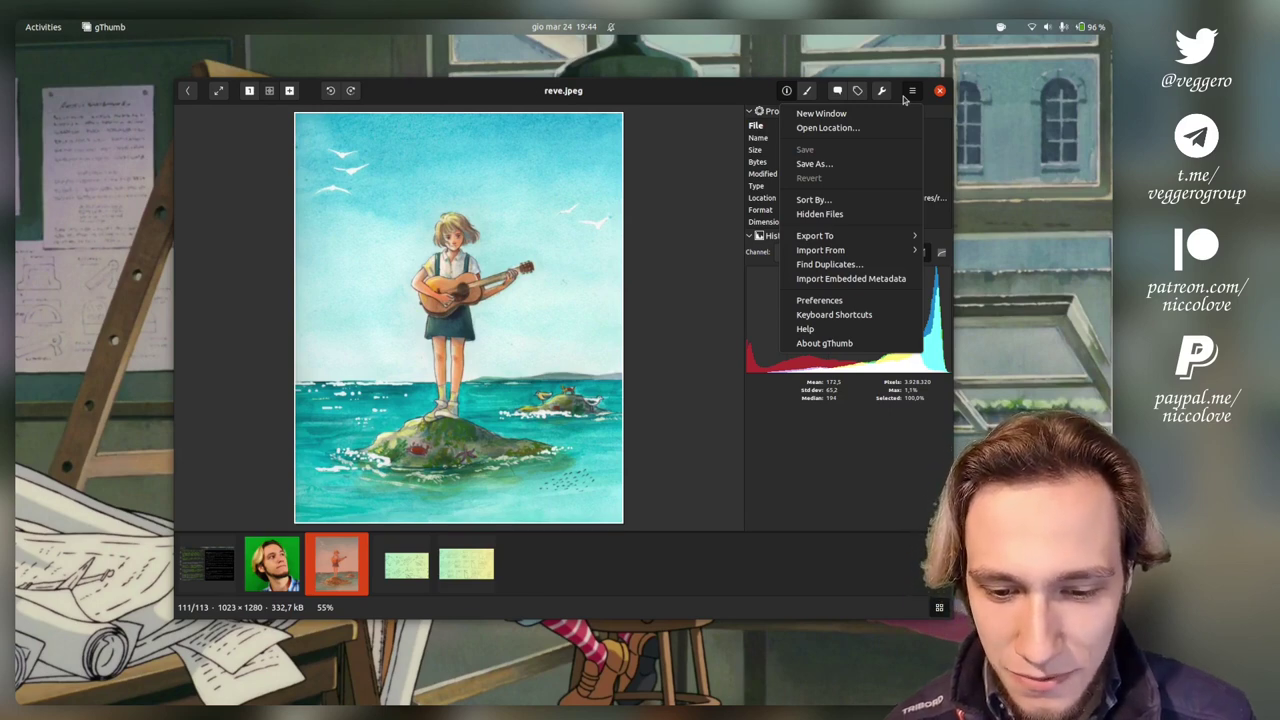
Set the Viewer transparency background to Checkered in gThumb's Preferences
{"action": "left_click", "coordinate": [819, 300]}
{"action": "left_click", "coordinate": [487, 446]}
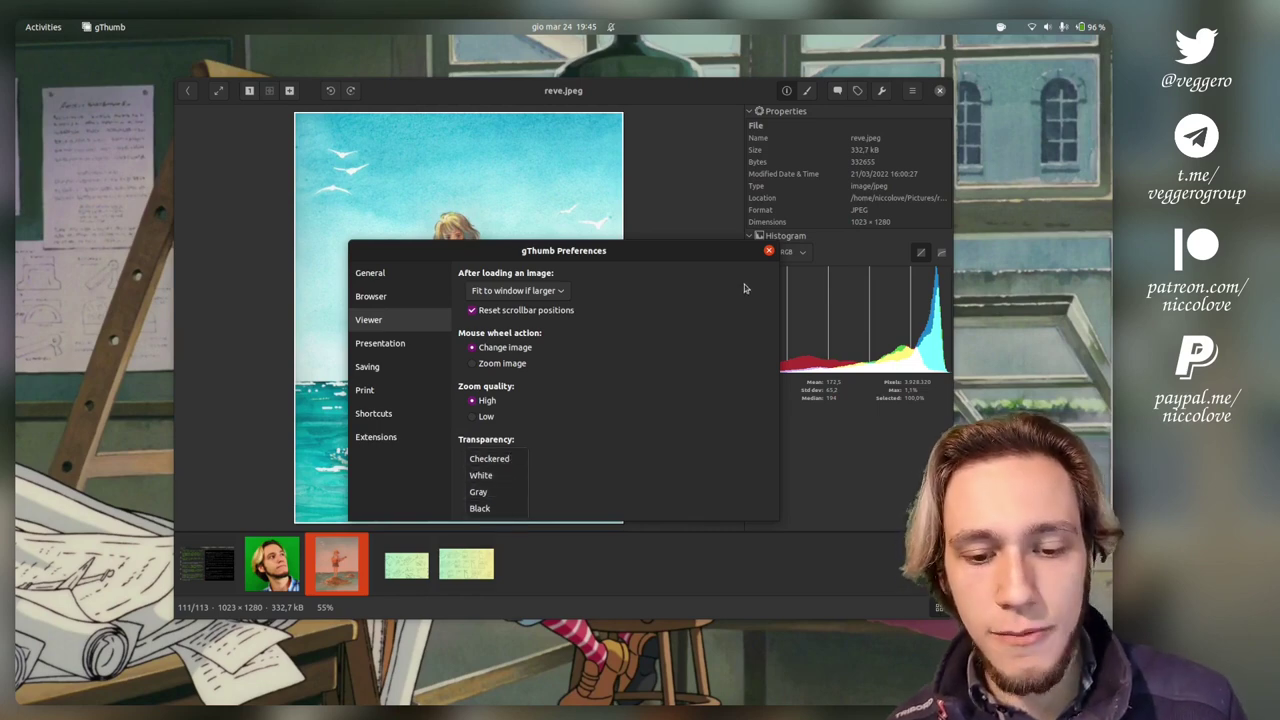
{"action": "left_click", "coordinate": [769, 251]}
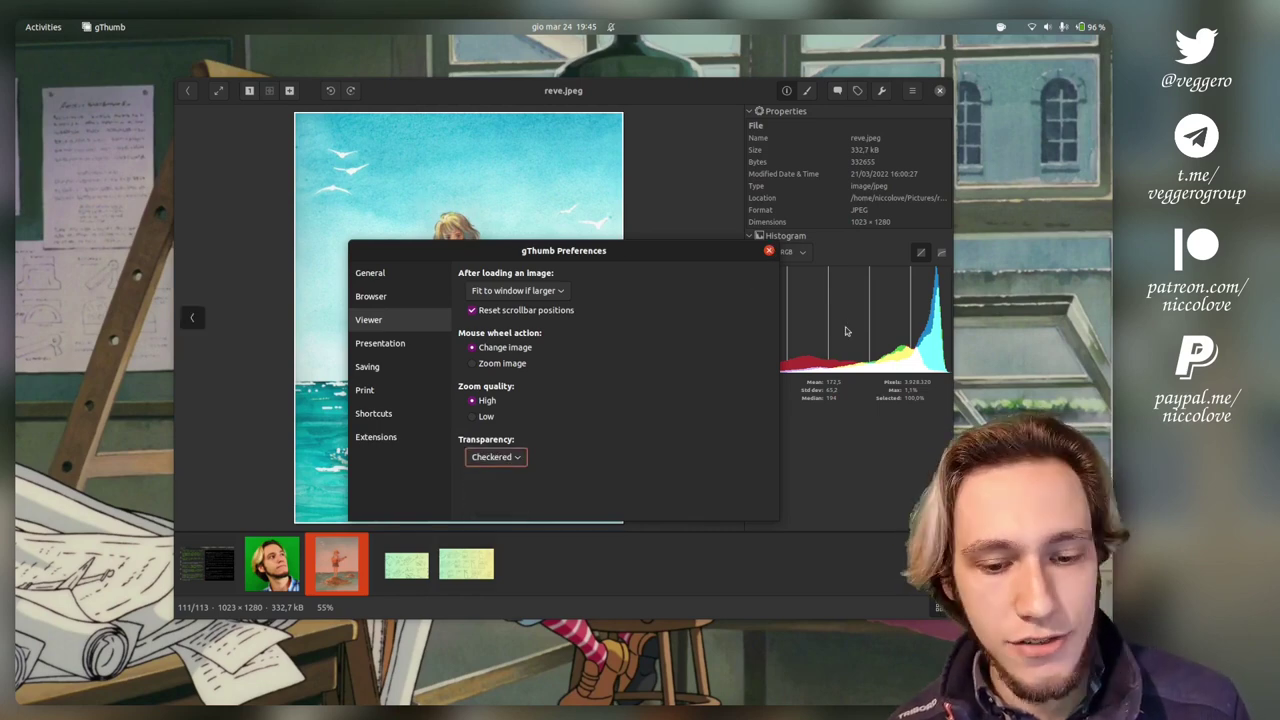
{"action": "left_click", "coordinate": [769, 251]}
{"action": "left_click", "coordinate": [188, 91]}
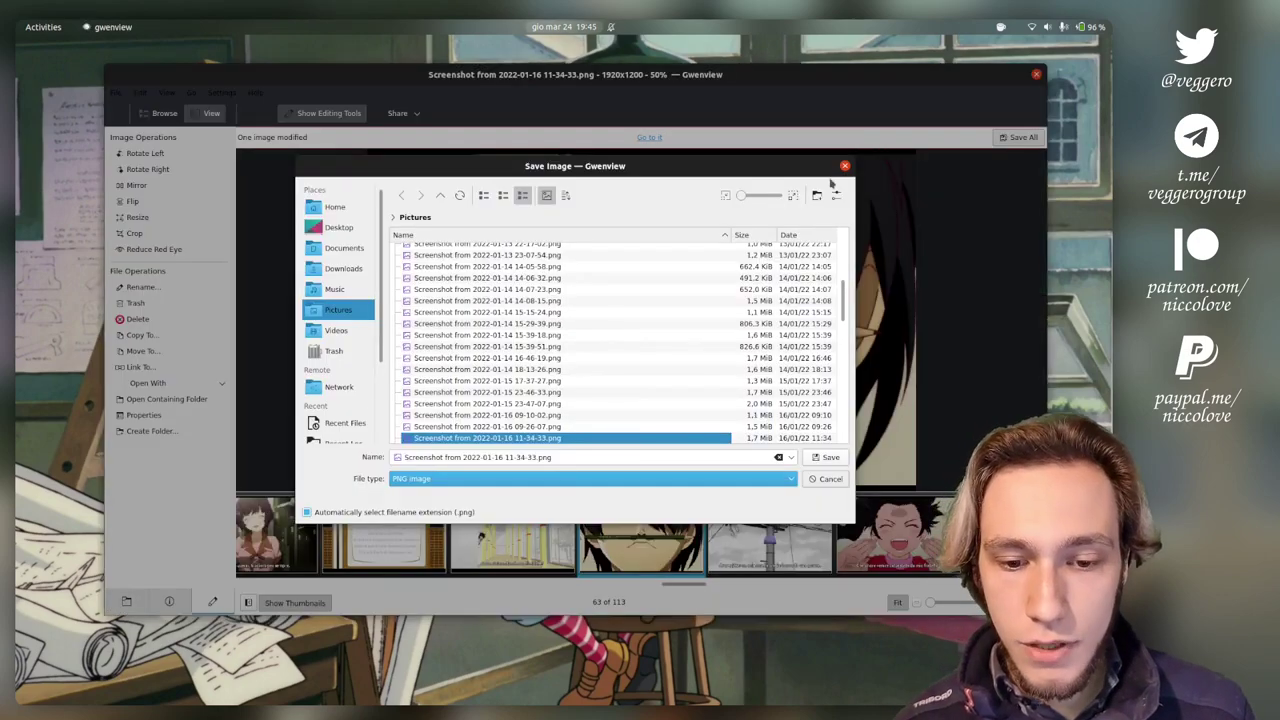
Cancel the Save Image dialog and switch Gwenview to Dark Mode from the View menu
{"action": "left_click", "coordinate": [844, 166]}
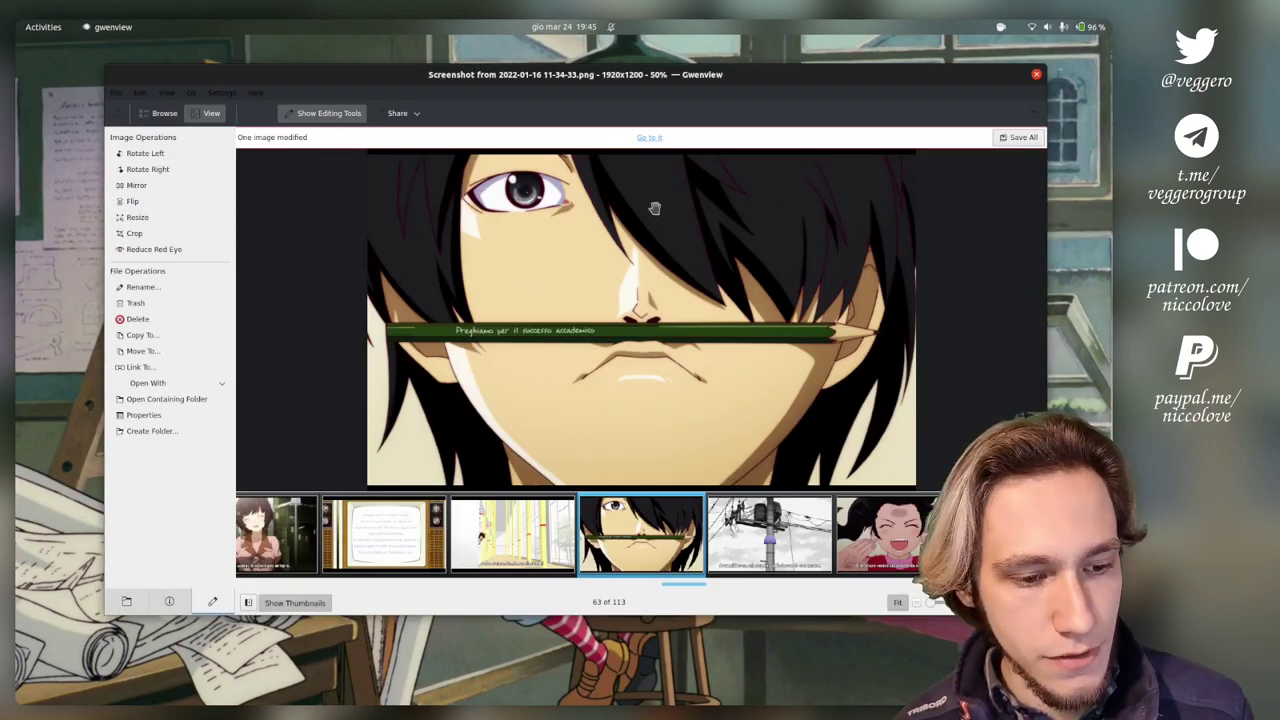
{"action": "left_click", "coordinate": [165, 92]}
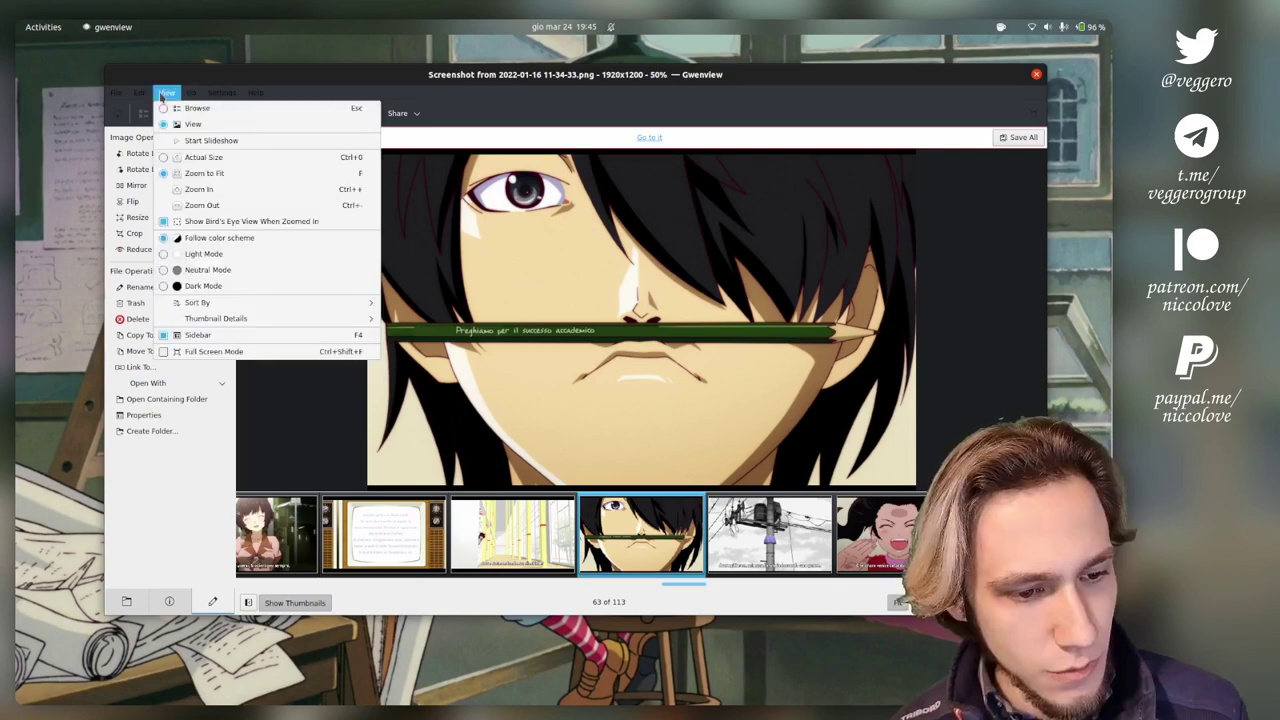
{"action": "left_click", "coordinate": [270, 287]}
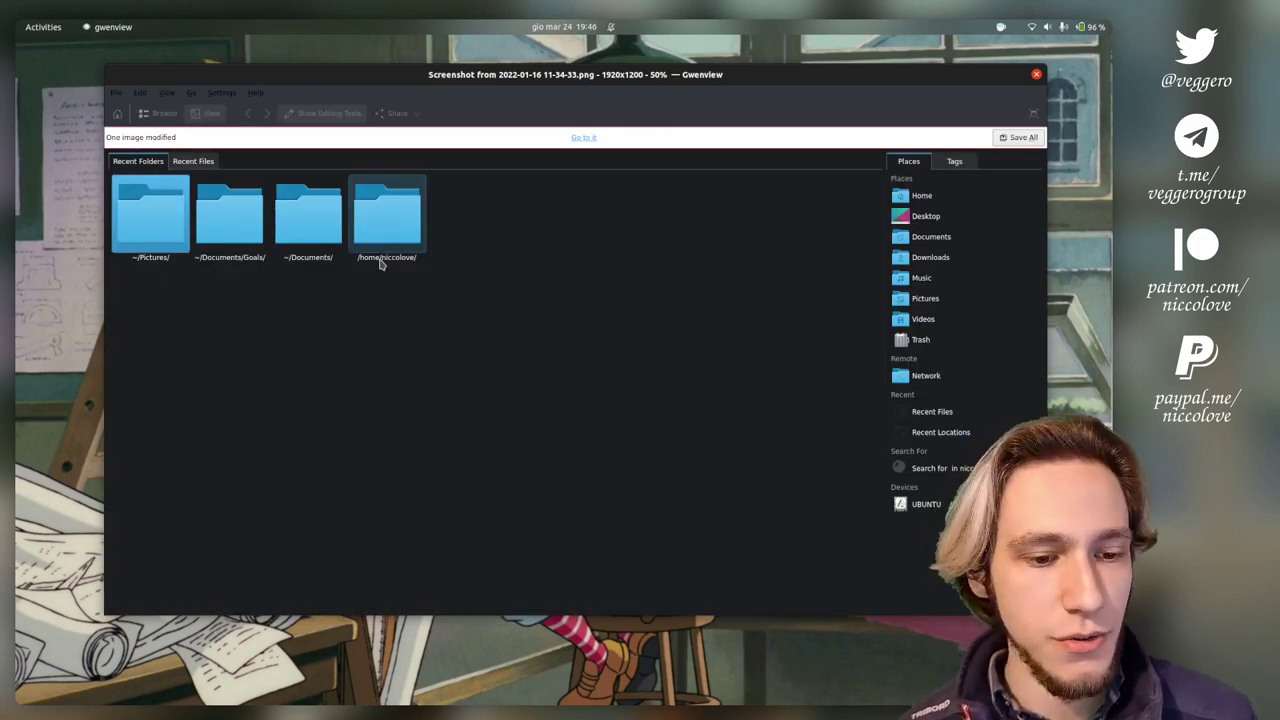
Switch to gThumb and save the comment 'Hello!' on reve.jpeg
{"action": "key", "text": "alt+Tab"}
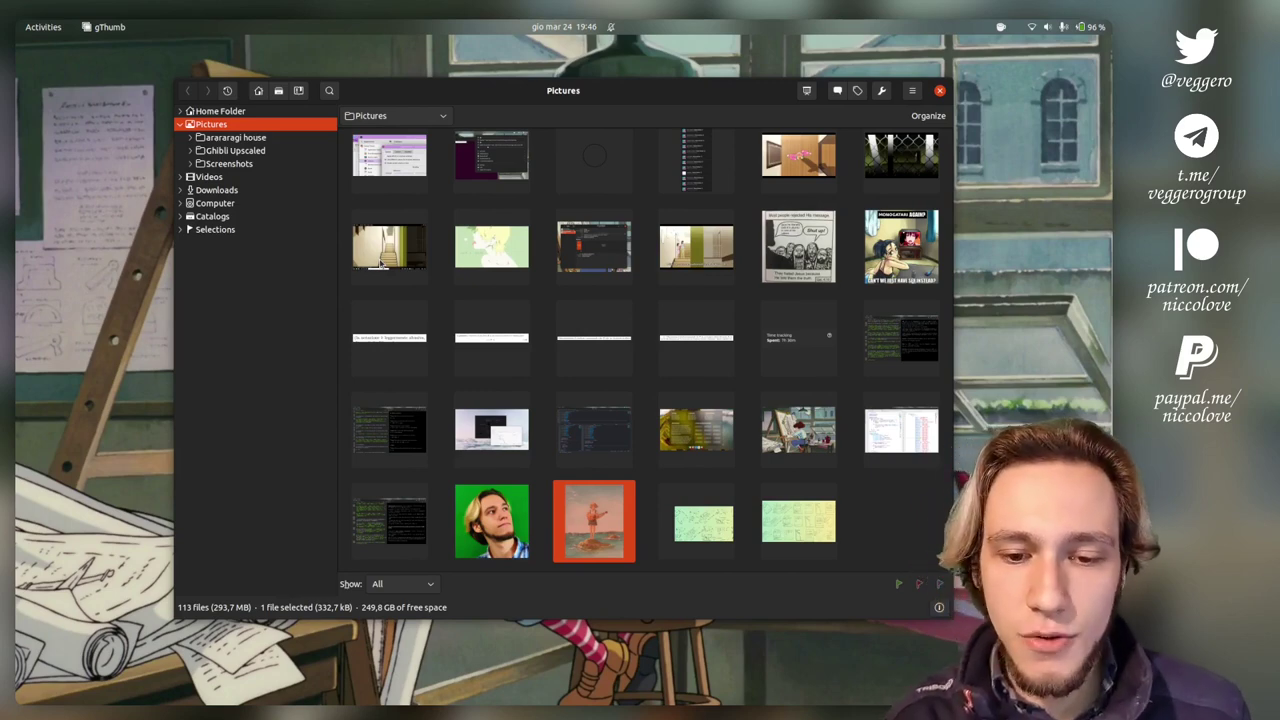
{"action": "left_click", "coordinate": [837, 90]}
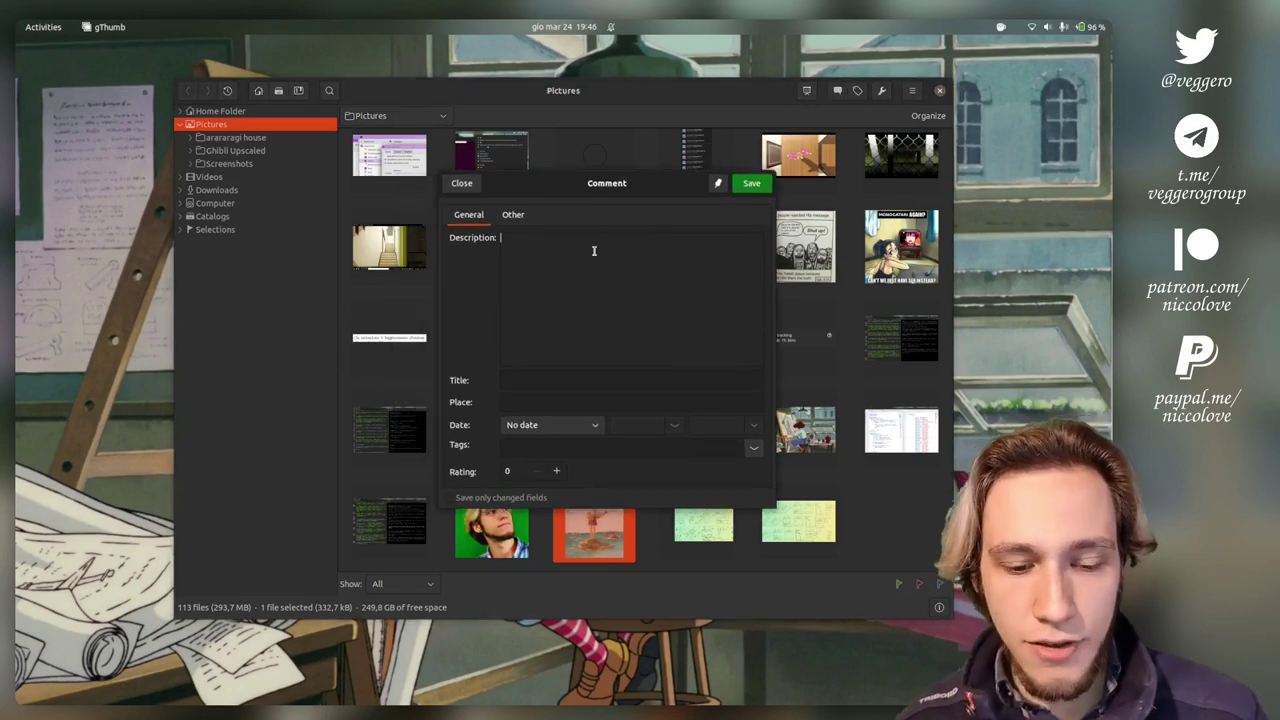
{"action": "type", "text": "Hello!"}
{"action": "left_click", "coordinate": [748, 184]}
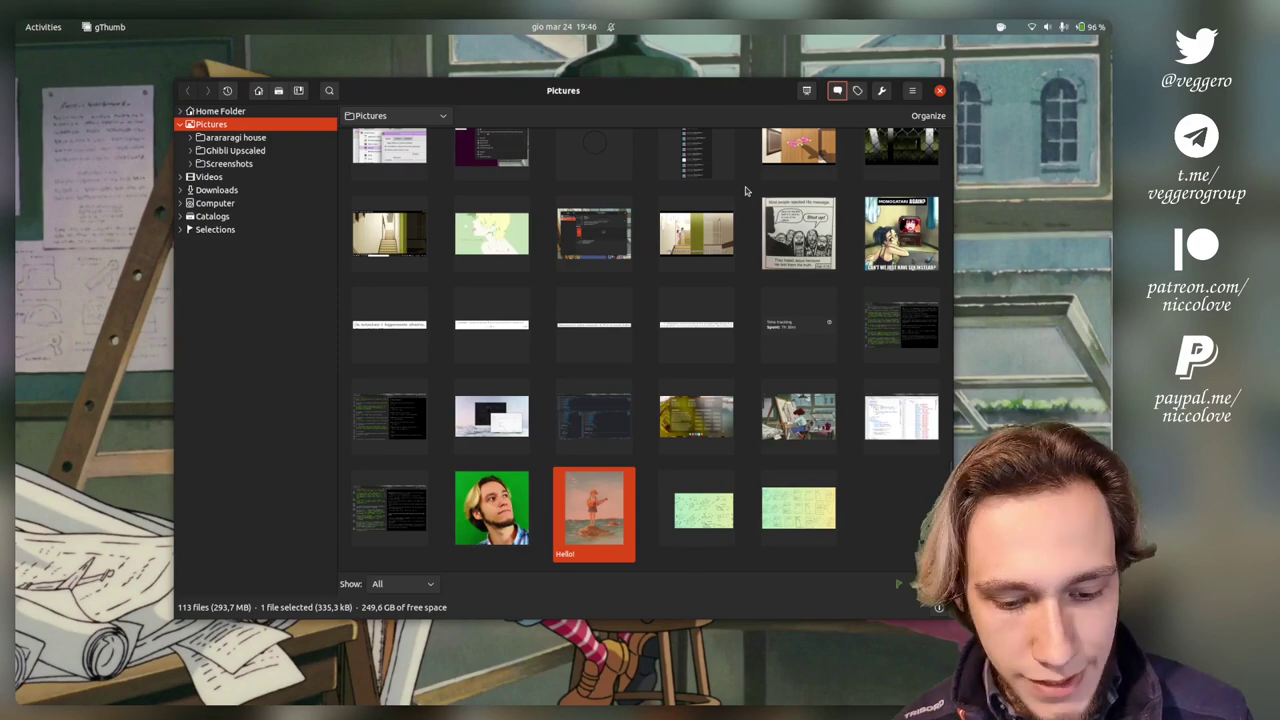
{"action": "scroll", "coordinate": [745, 190], "scroll_direction": "up", "scroll_amount": 1}
{"action": "scroll", "coordinate": [745, 190], "scroll_direction": "down", "scroll_amount": 1}
{"action": "key", "text": "alt+Tab"}
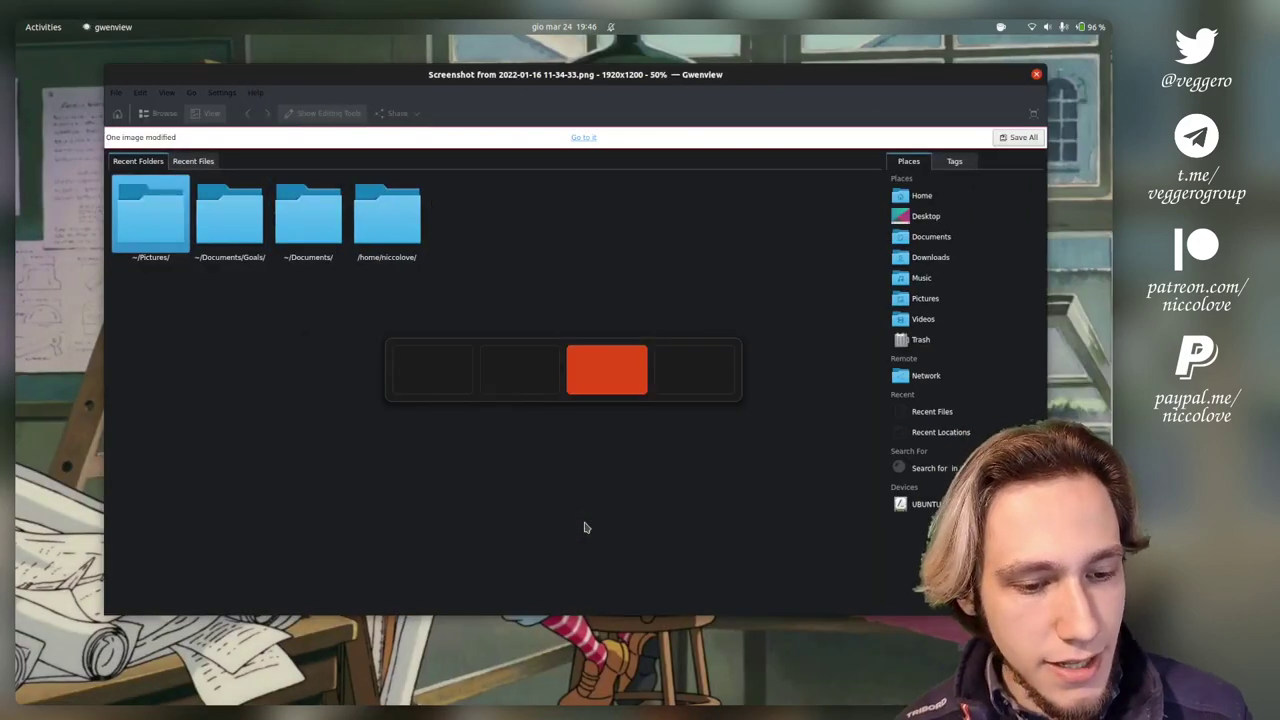
{"action": "left_click", "coordinate": [150, 215]}
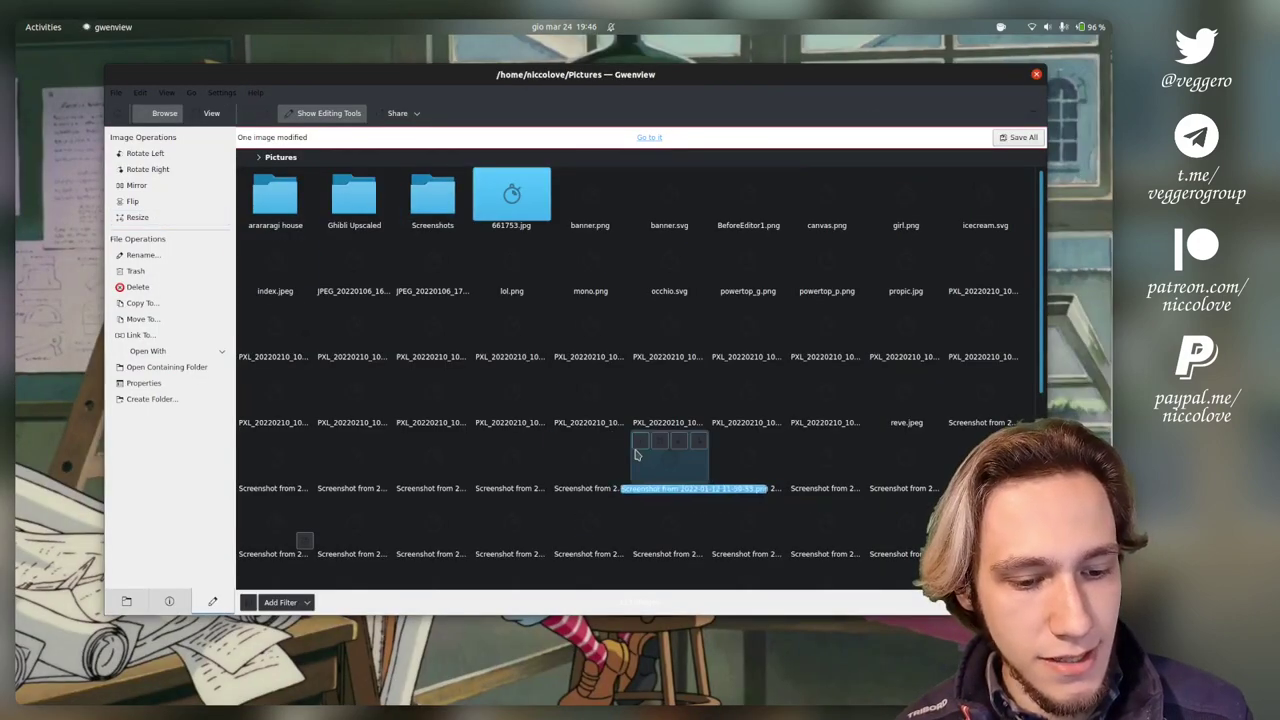
{"action": "double_click", "coordinate": [680, 476]}
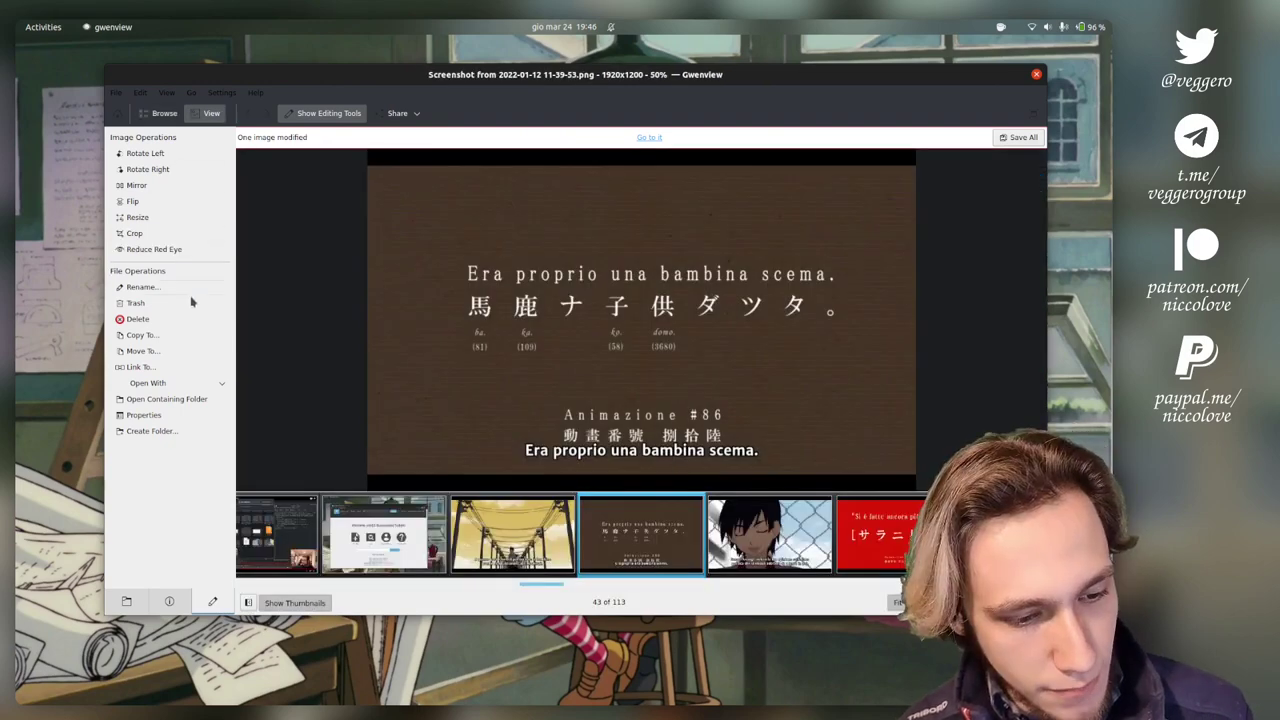
View the screenshot's properties and browse Gwenview's menus, then return to gThumb
{"action": "left_click", "coordinate": [143, 415]}
{"action": "key", "text": "Escape"}
{"action": "left_click", "coordinate": [140, 92]}
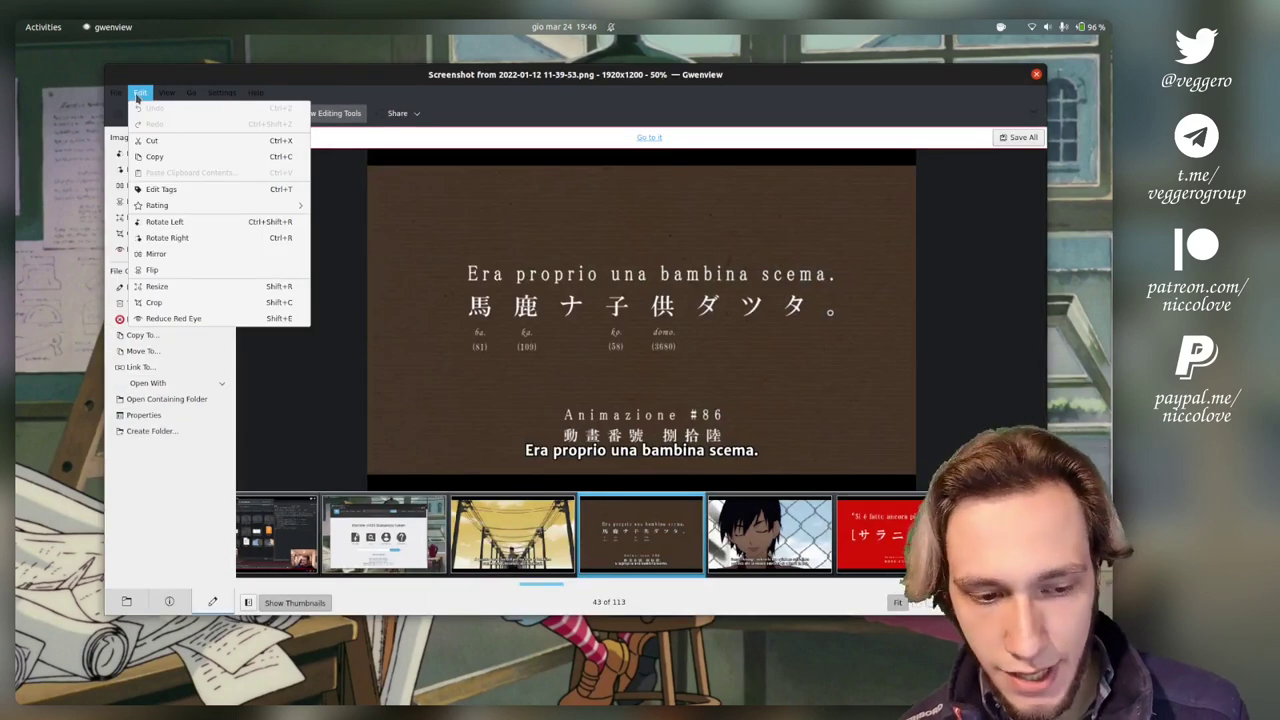
{"action": "mouse_move", "coordinate": [158, 97]}
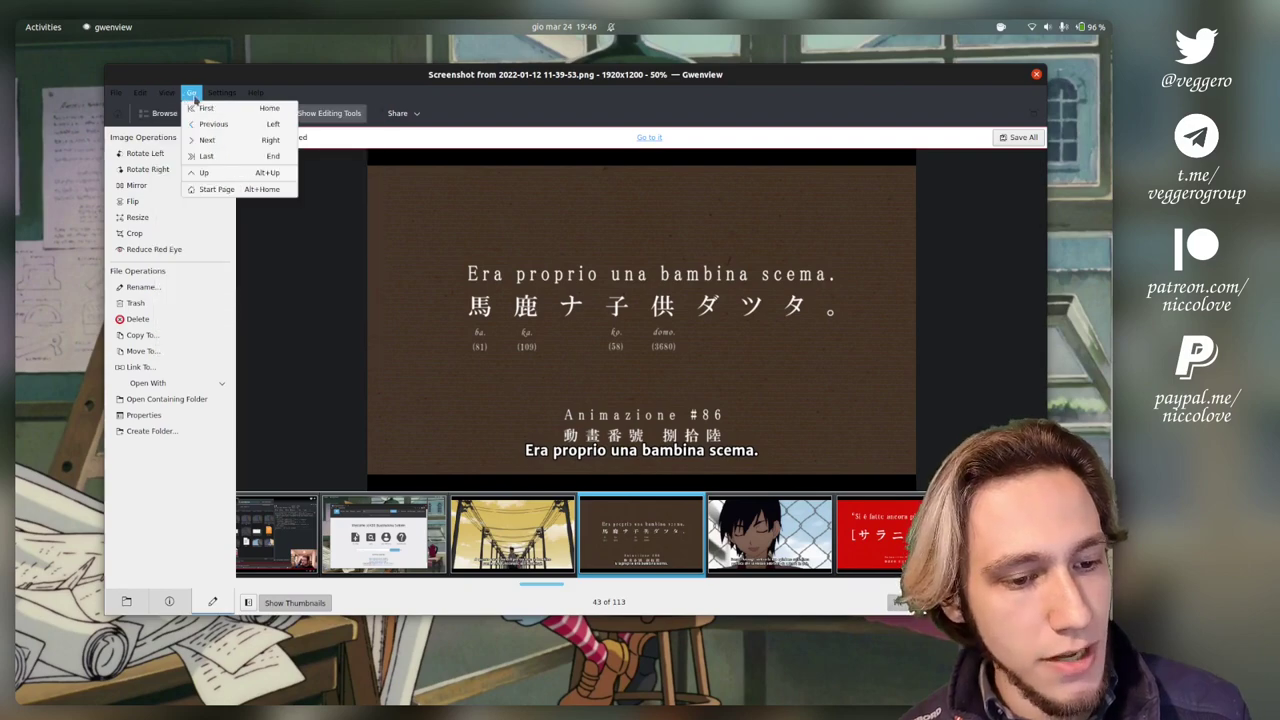
{"action": "left_click", "coordinate": [254, 93]}
{"action": "key", "text": "ctrl+q"}
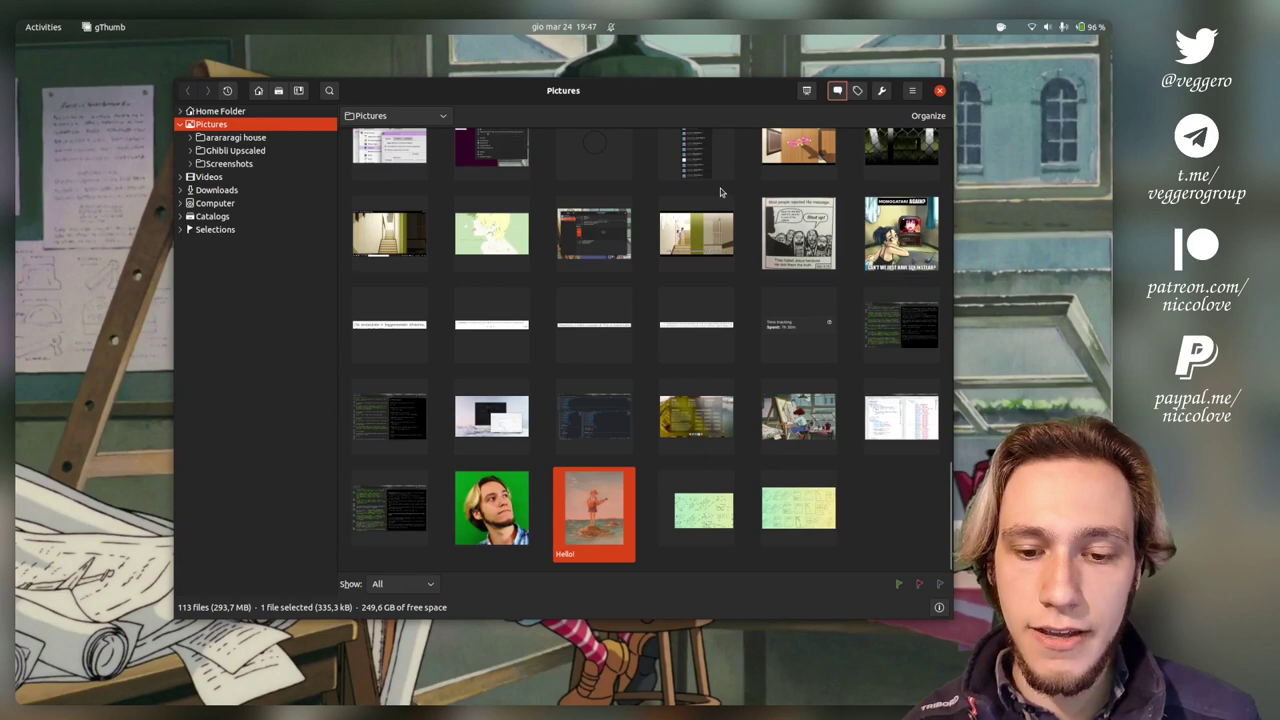
Tag the Hello! picture with 'revelies' and save the tag
{"action": "left_click", "coordinate": [857, 90]}
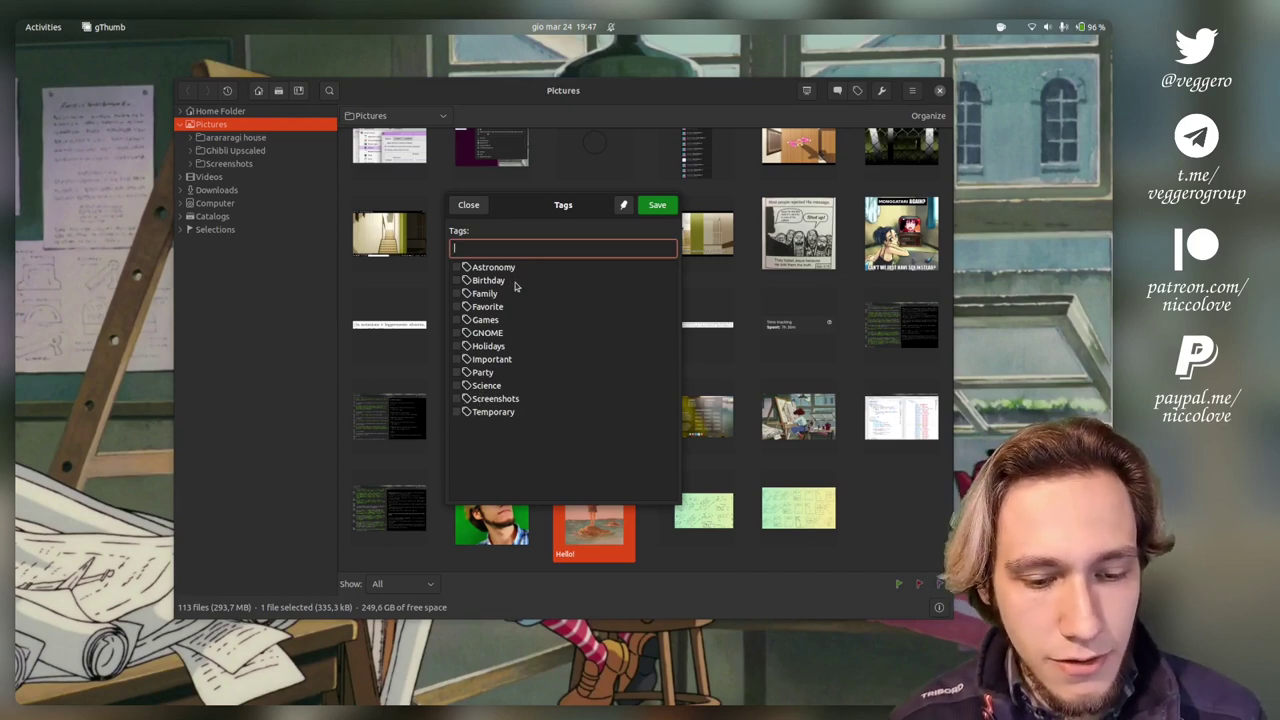
{"action": "type", "text": "revelies"}
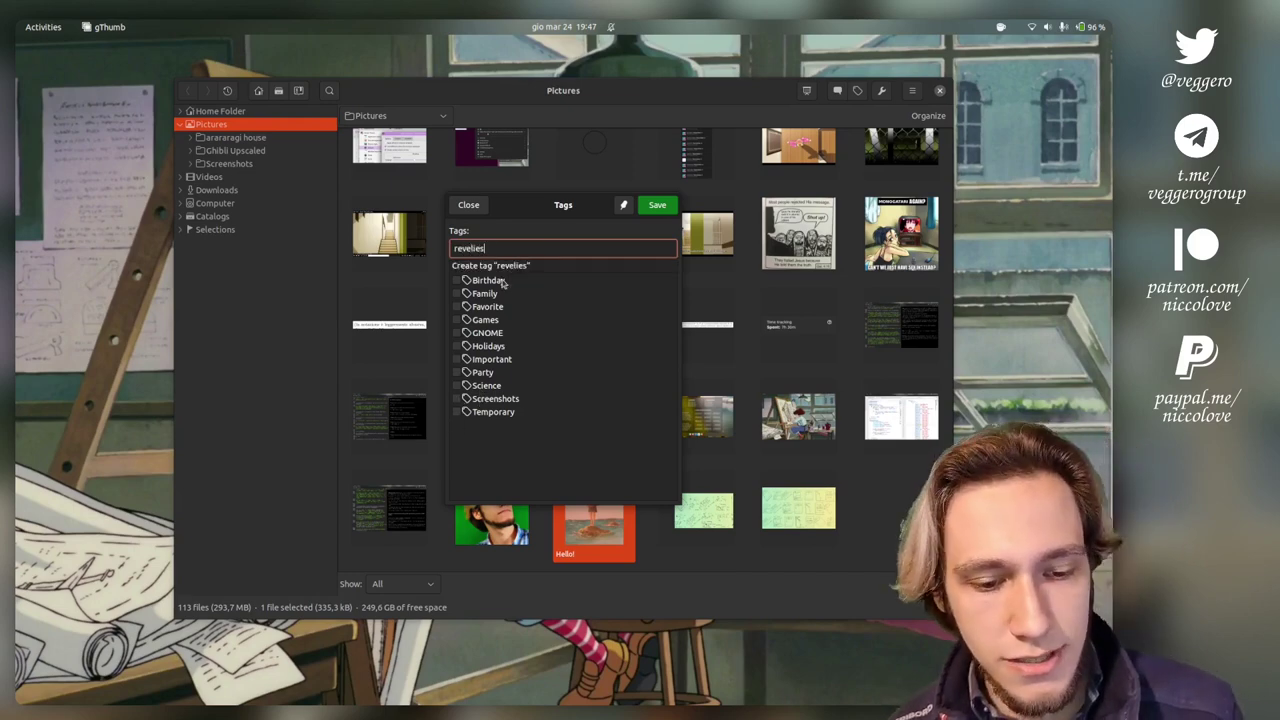
{"action": "left_click", "coordinate": [658, 208]}
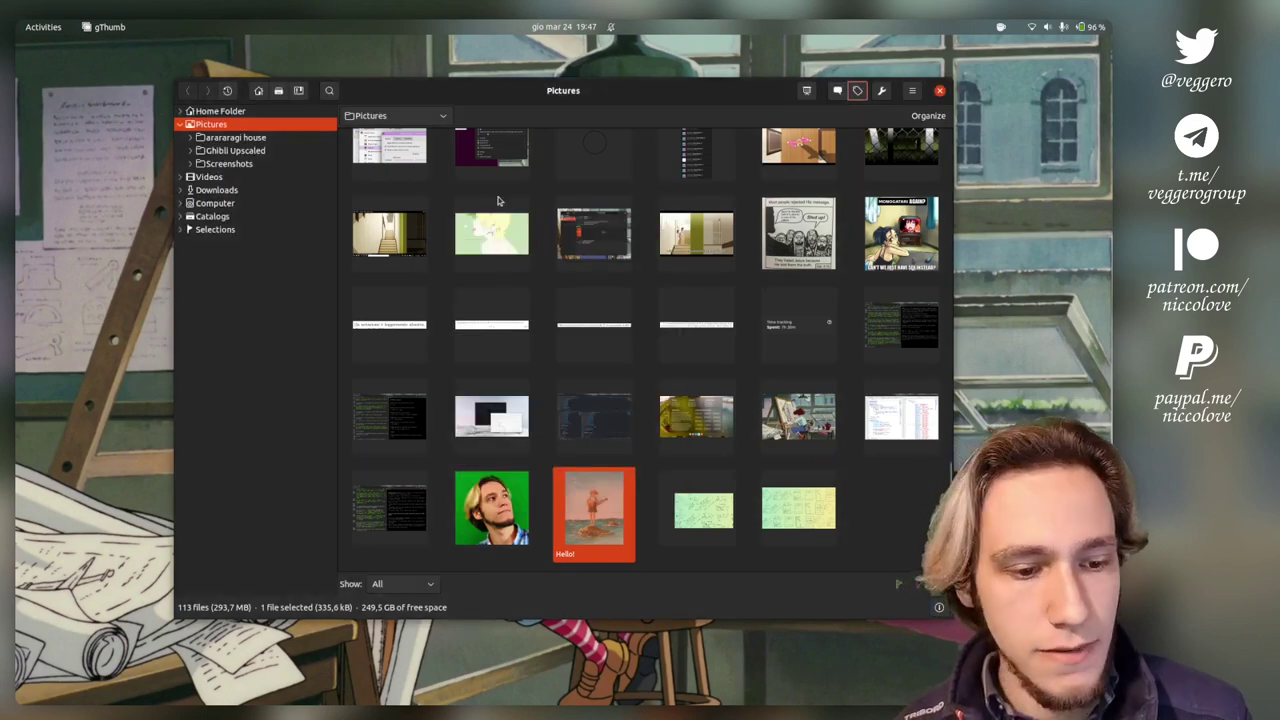
{"action": "left_click", "coordinate": [854, 514]}
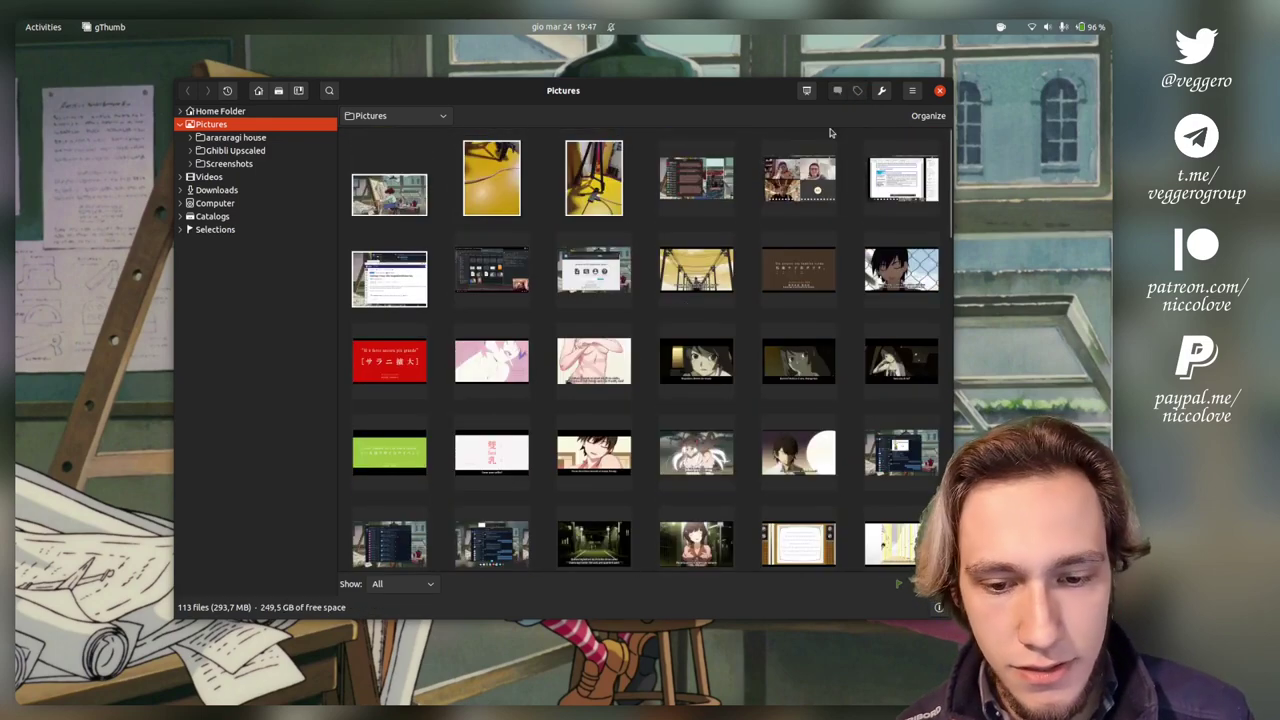
Run a Find search with the rule Tag is 'revelies', returning only that picture
{"action": "left_click", "coordinate": [910, 91]}
{"action": "left_click", "coordinate": [910, 91]}
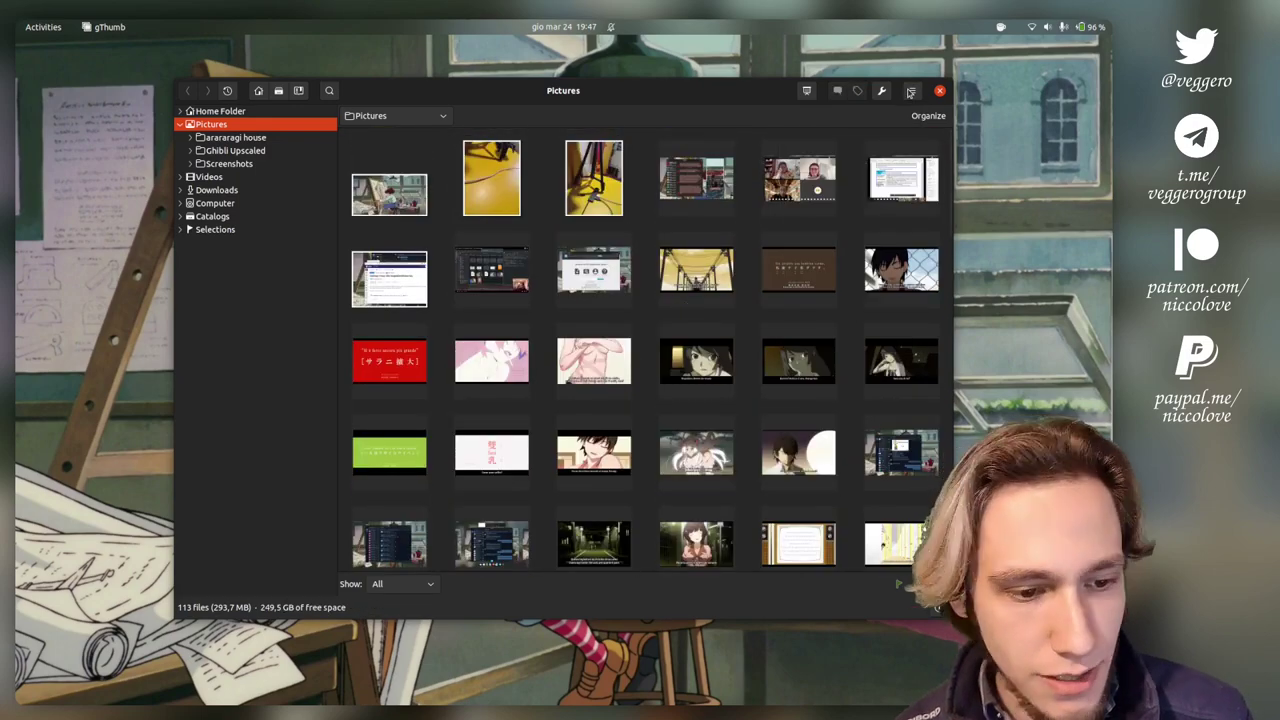
{"action": "left_click", "coordinate": [328, 92]}
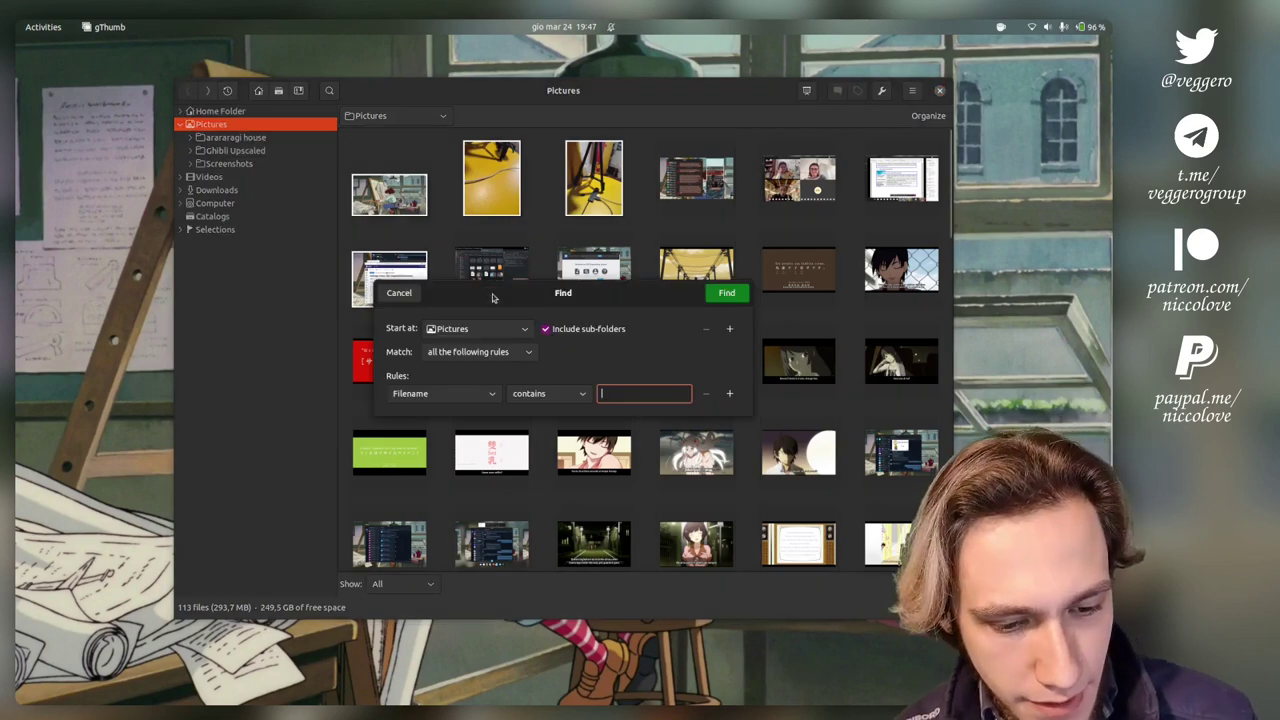
{"action": "left_click", "coordinate": [420, 393]}
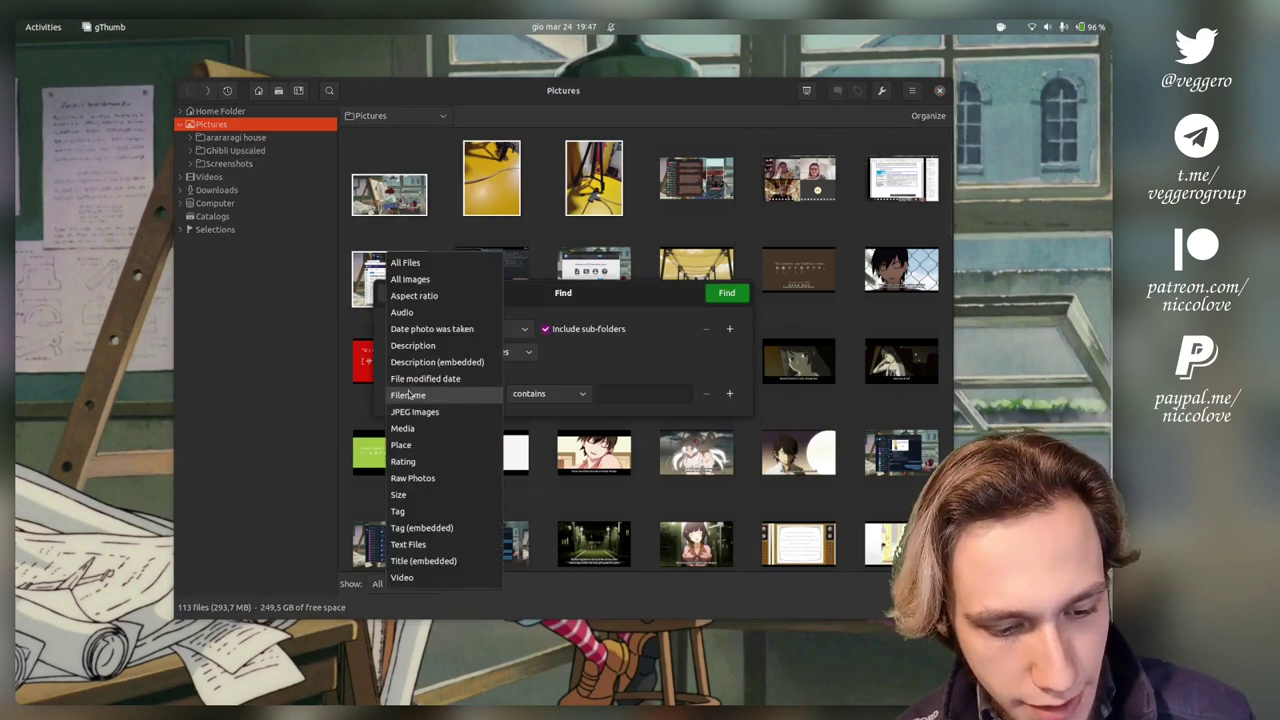
{"action": "key", "text": "Escape"}
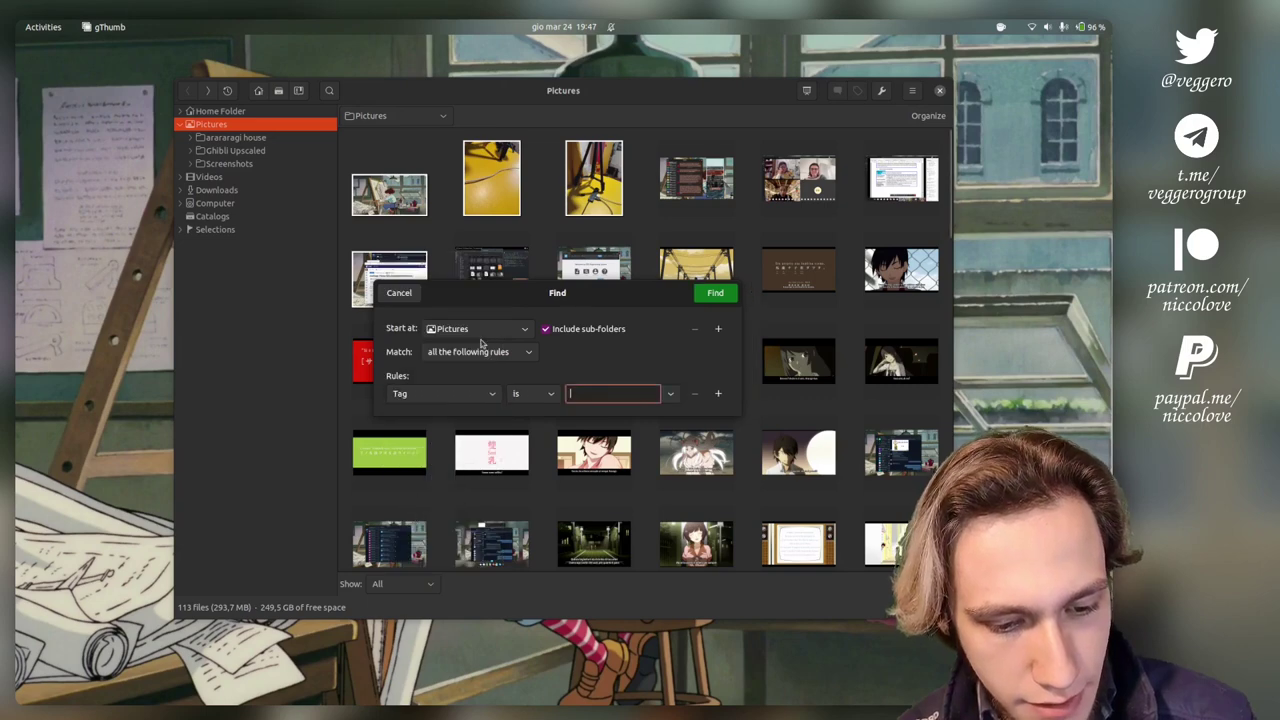
{"action": "double_click", "coordinate": [566, 393]}
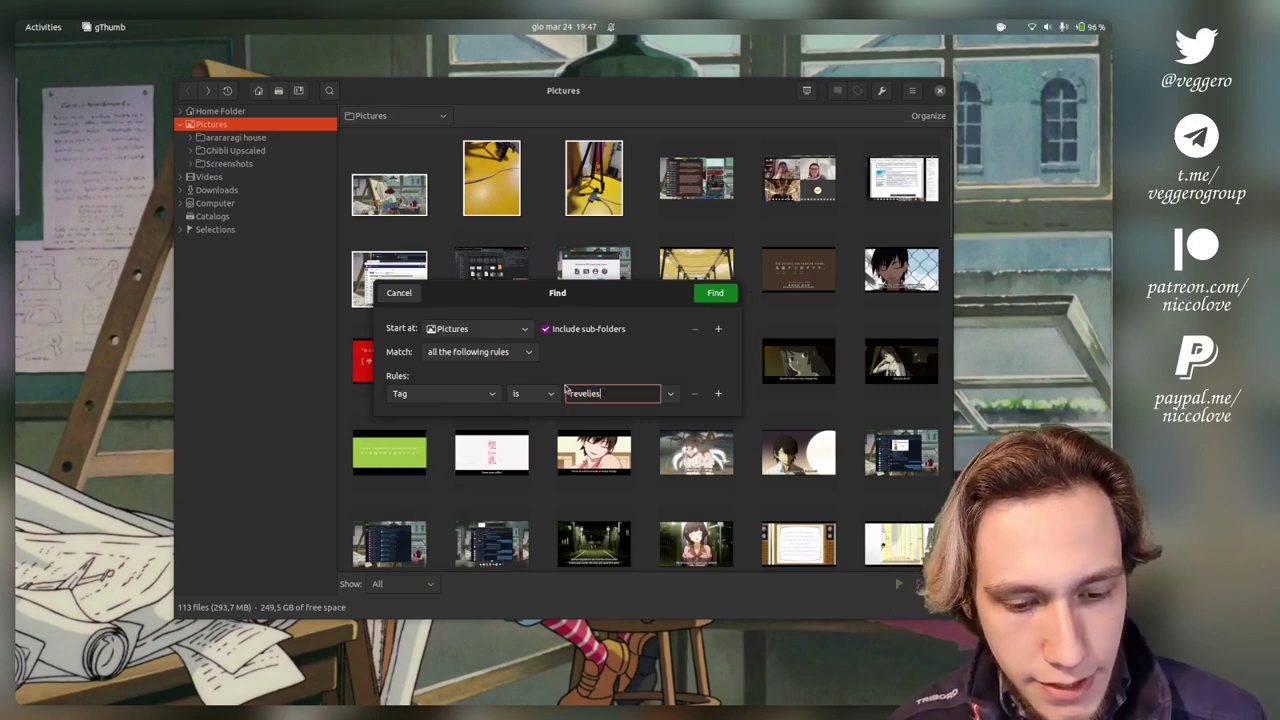
{"action": "left_click", "coordinate": [714, 293]}
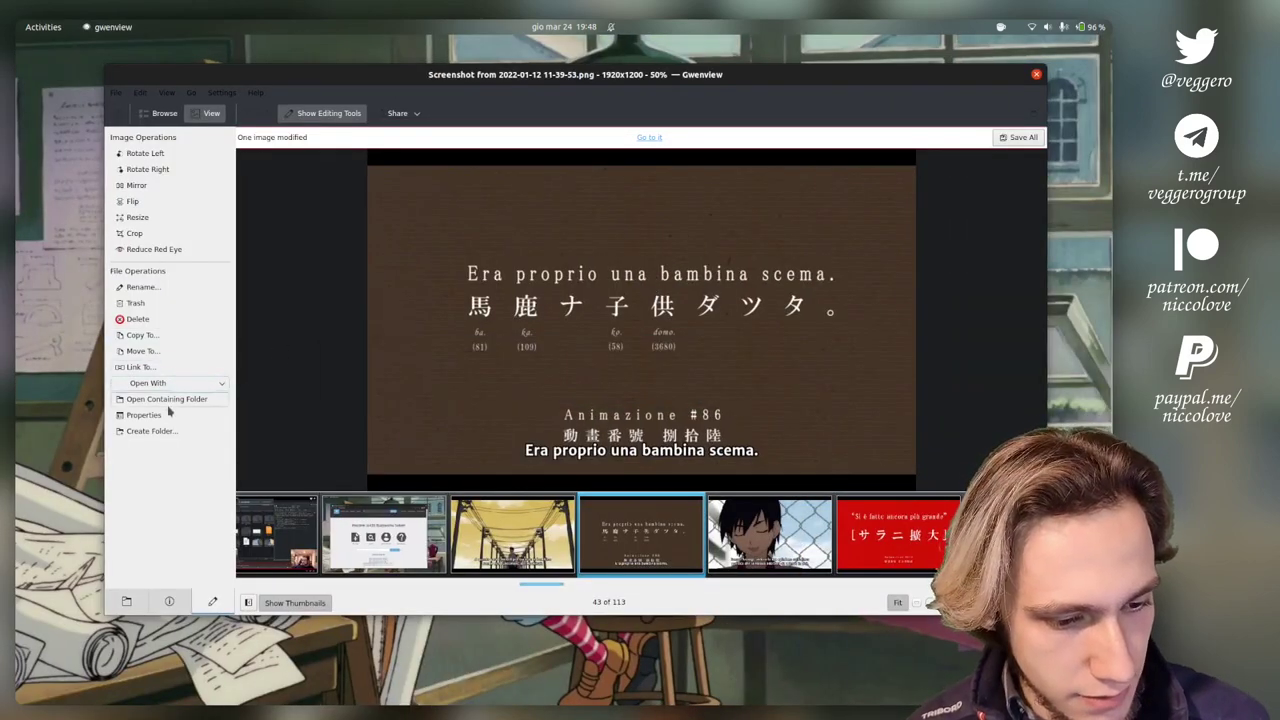
Add the tag 'monogatari' to the subtitle screenshot through Edit Tags
{"action": "left_click", "coordinate": [140, 92]}
{"action": "left_click", "coordinate": [175, 171]}
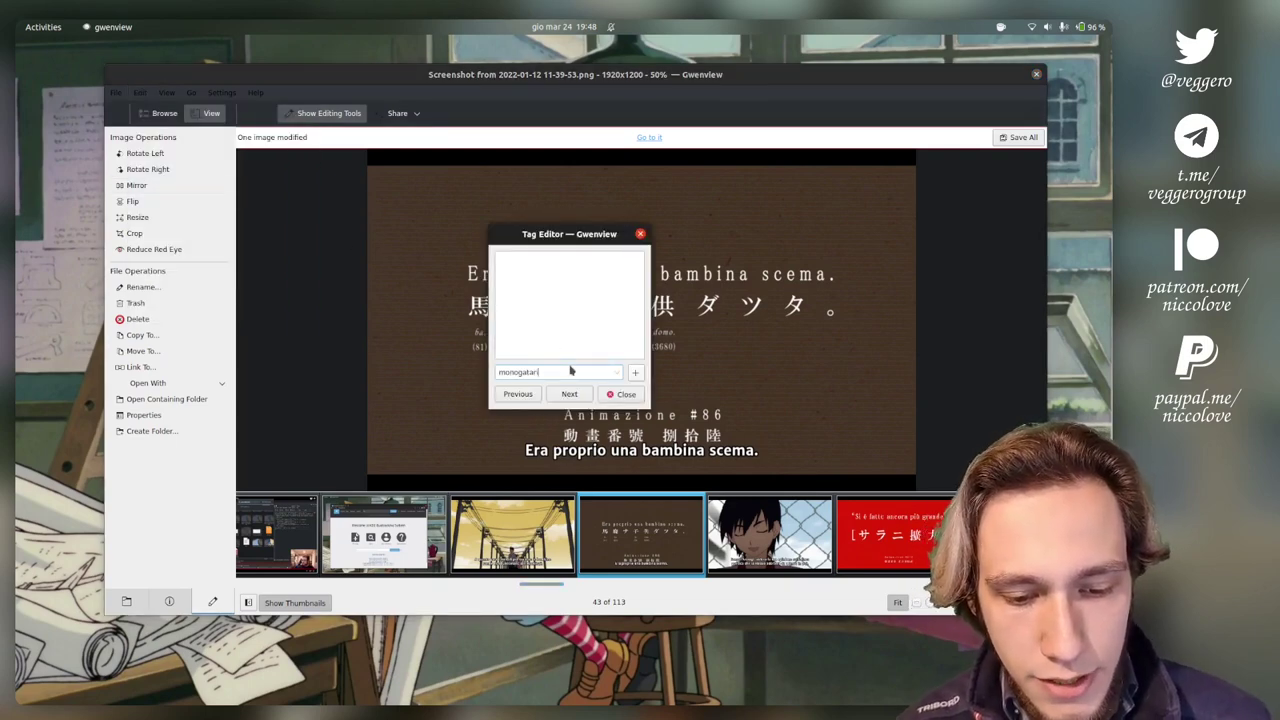
{"action": "key", "text": "Return"}
{"action": "left_click", "coordinate": [620, 394]}
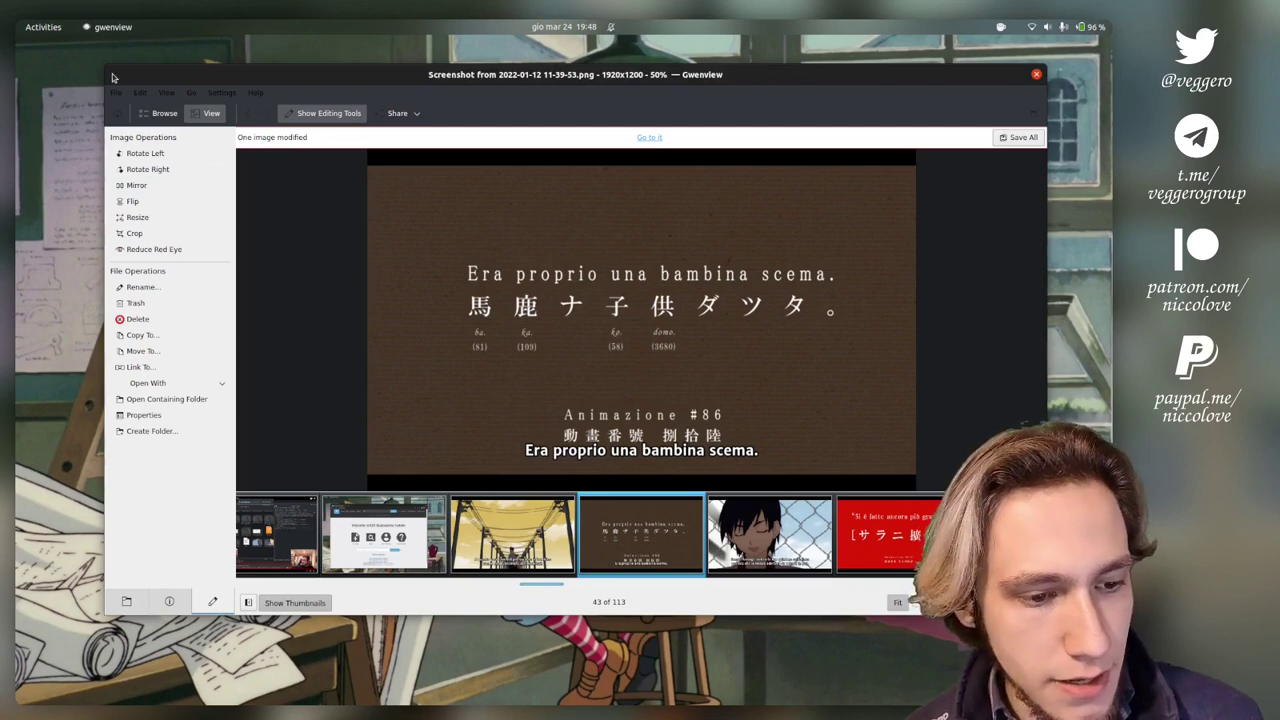
Go to the start page, check the Tags list and save the modified image
{"action": "left_click", "coordinate": [119, 114]}
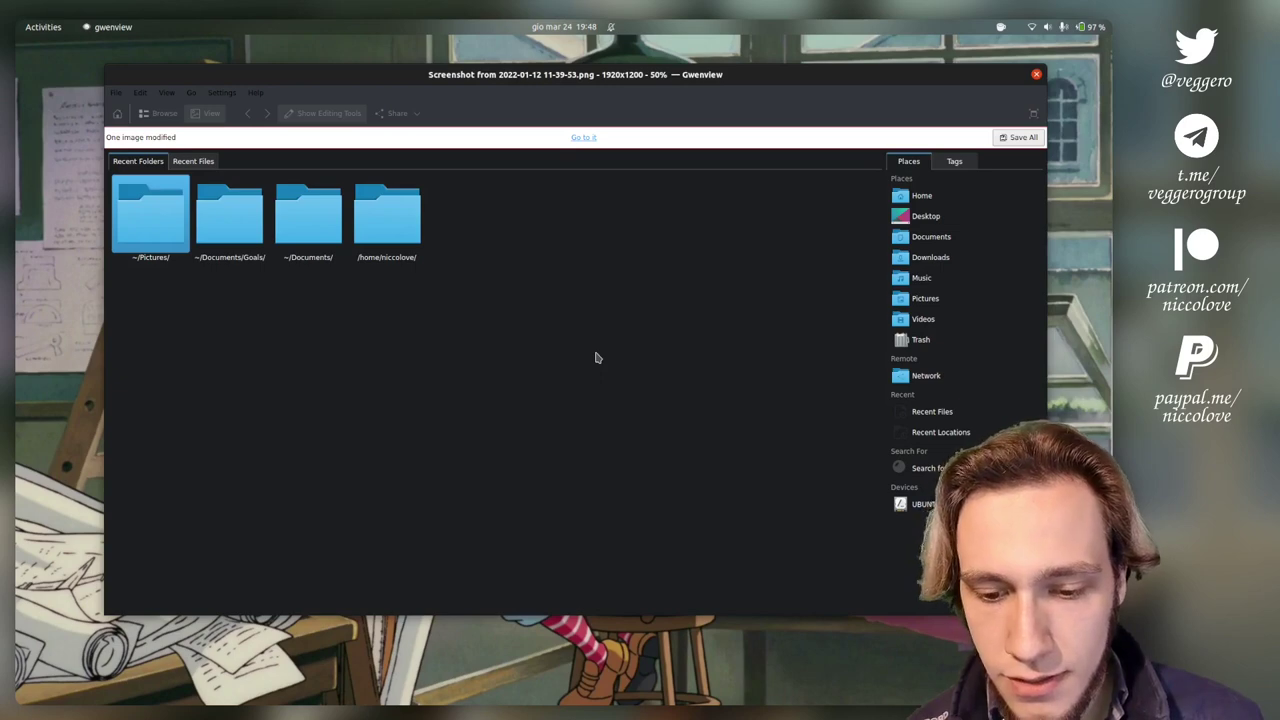
{"action": "left_click", "coordinate": [954, 164]}
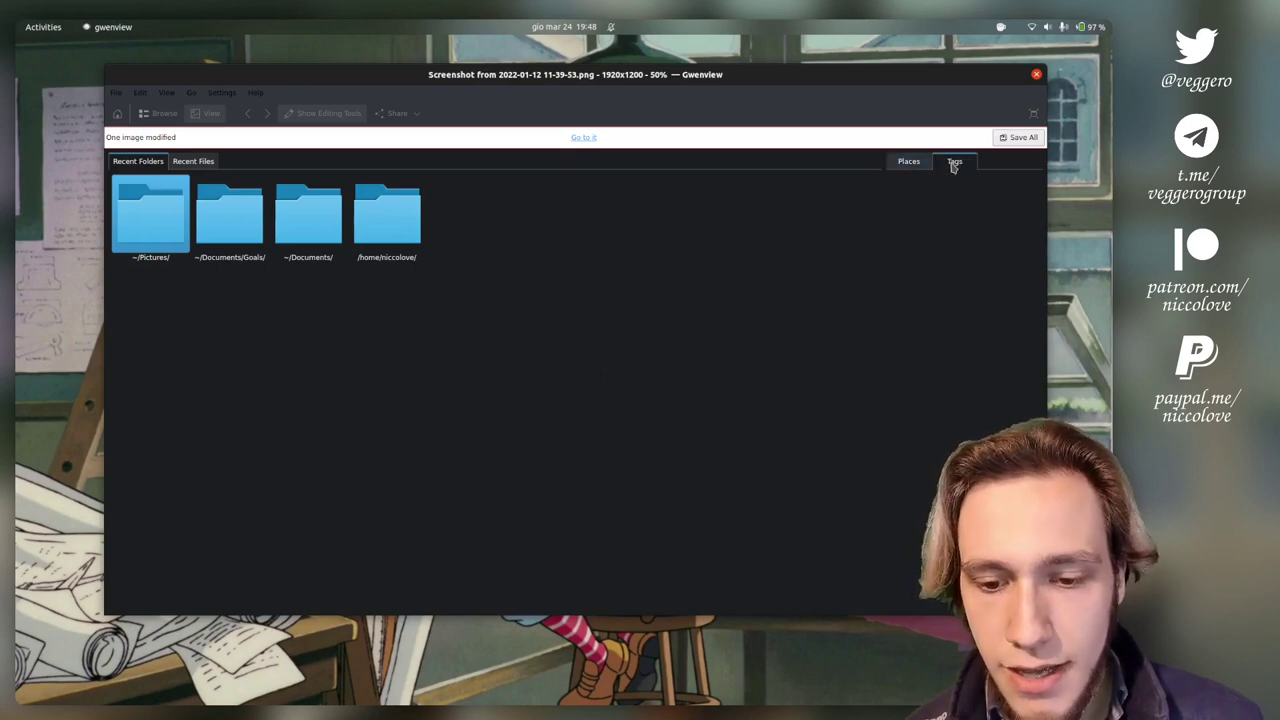
{"action": "left_click", "coordinate": [1022, 137]}
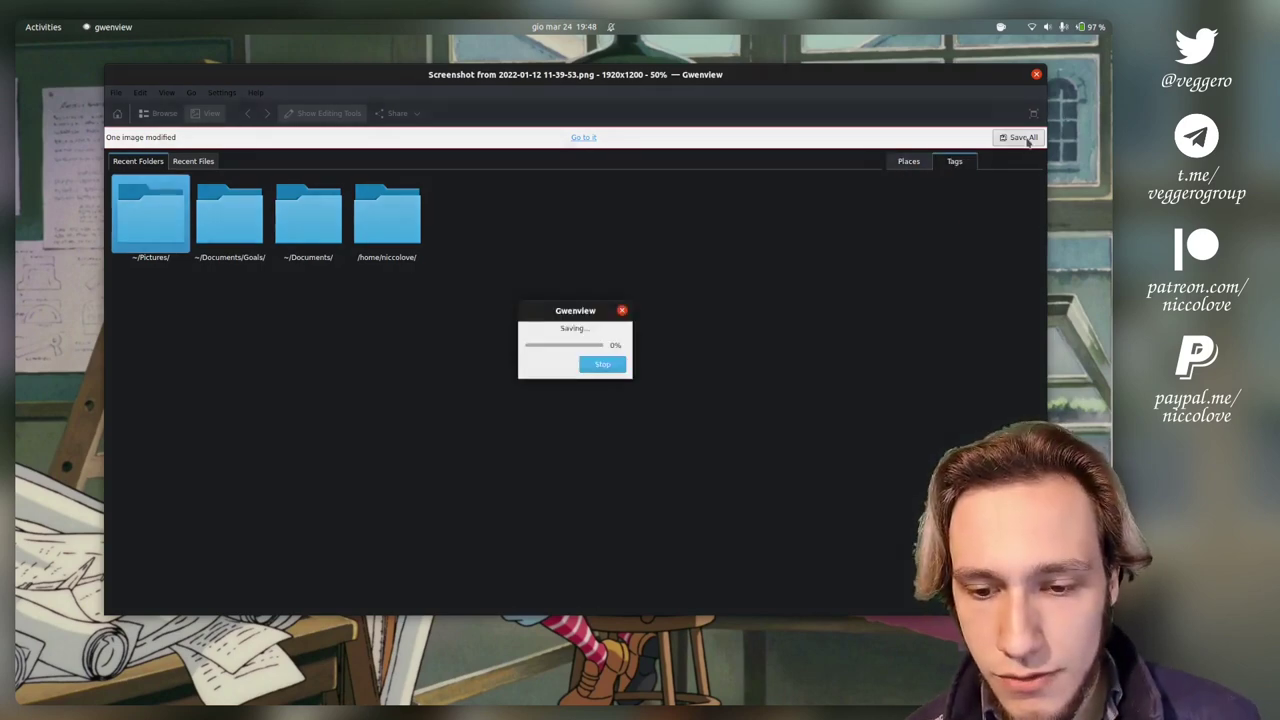
{"action": "left_click", "coordinate": [902, 141]}
{"action": "left_click", "coordinate": [955, 141]}
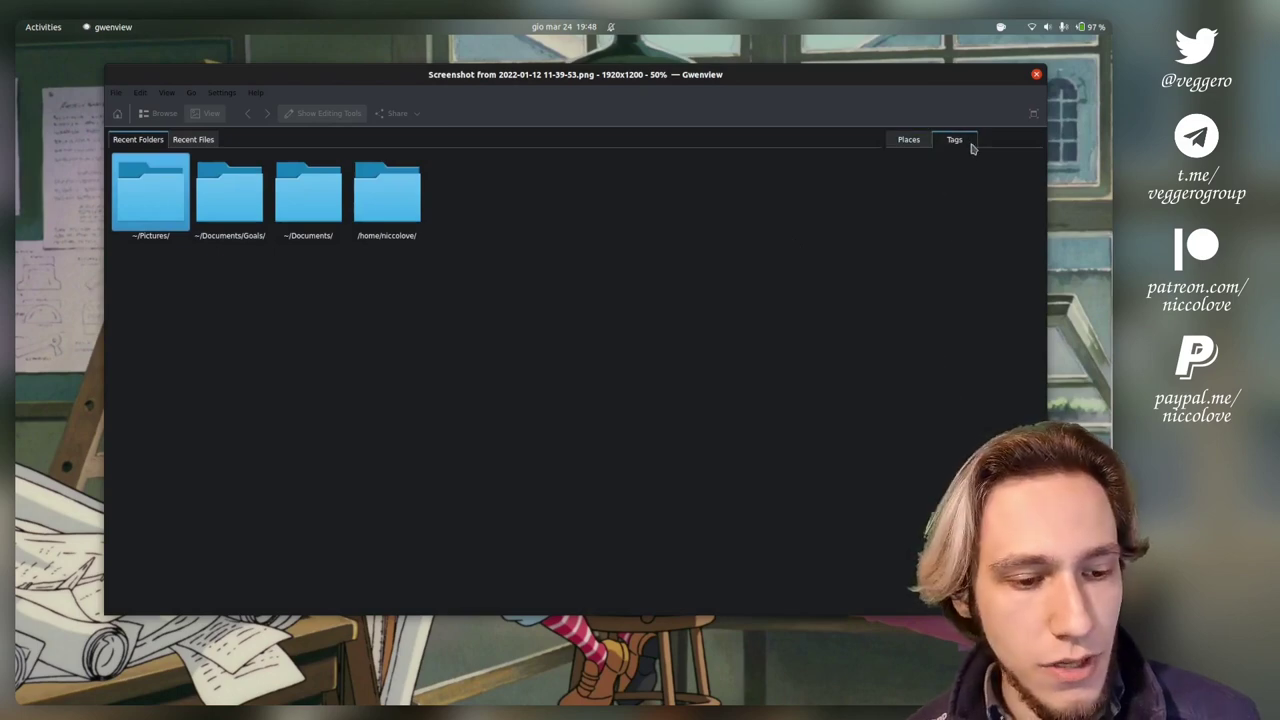
{"action": "left_click", "coordinate": [930, 142]}
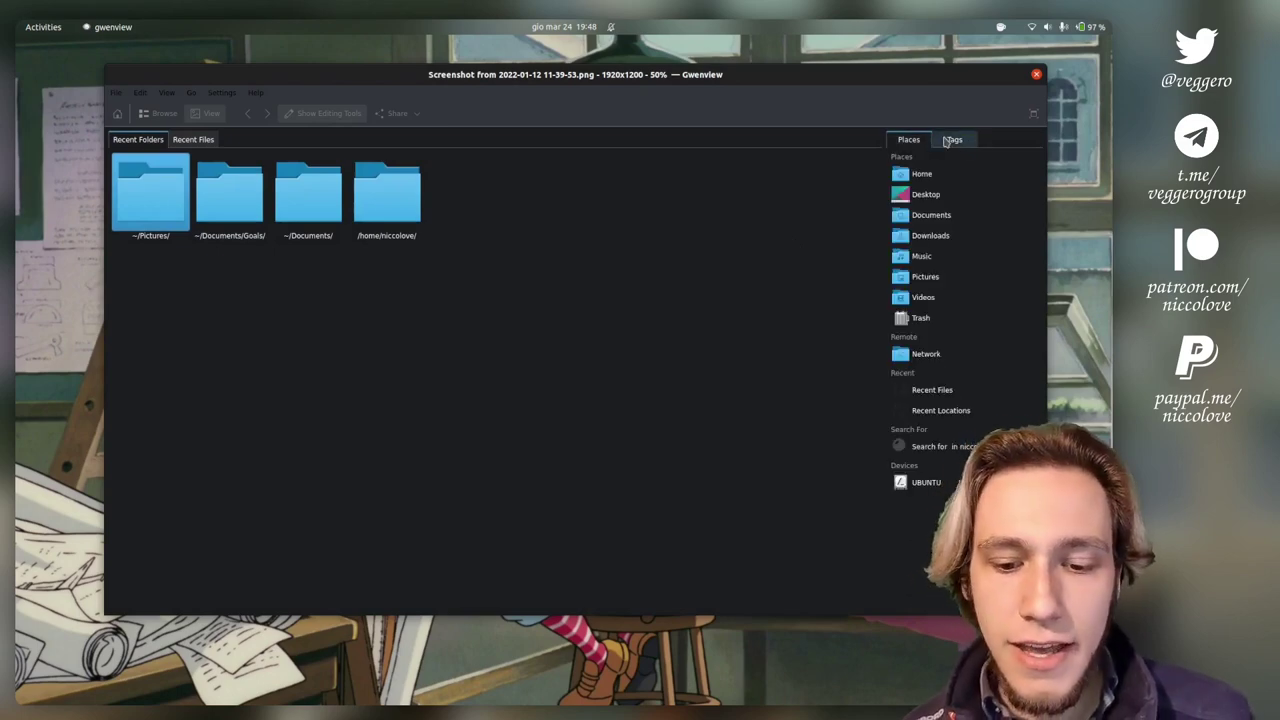
{"action": "left_click", "coordinate": [946, 141]}
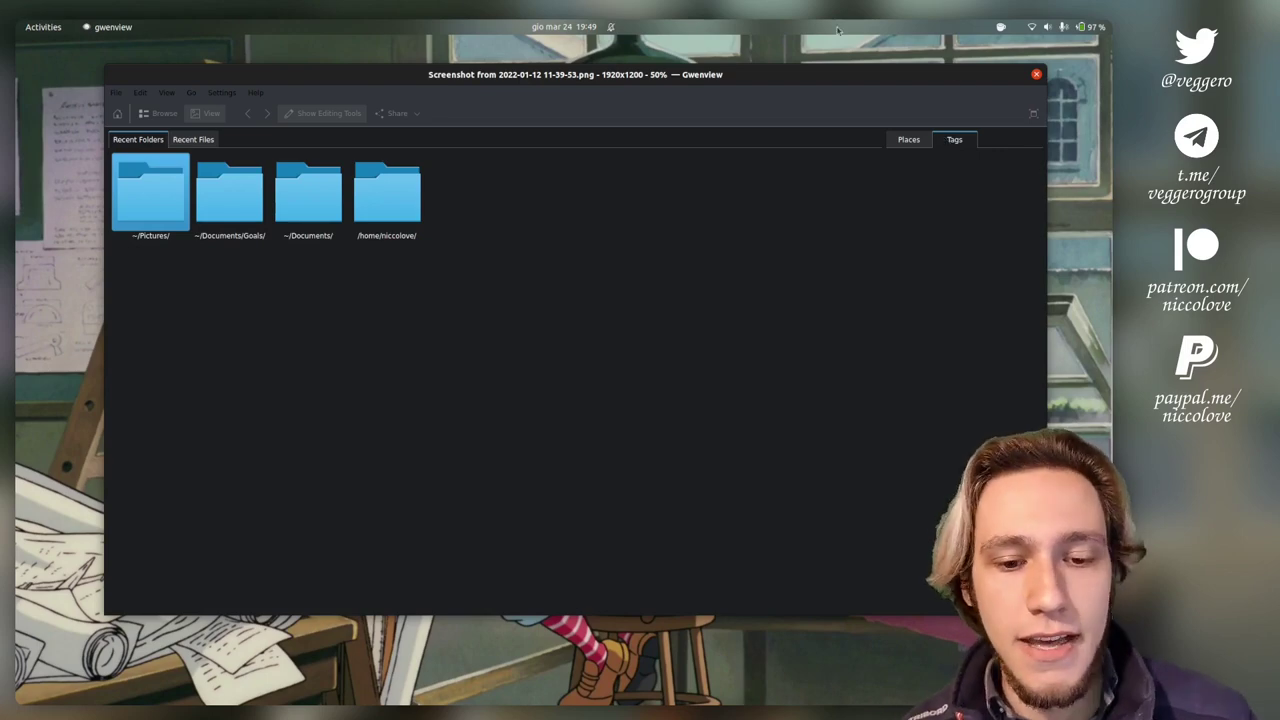
Nudge the Gwenview window right and show the Edit menu's Rating submenu of star ratings
{"action": "left_click_drag", "start_coordinate": [826, 78], "coordinate": [840, 84]}
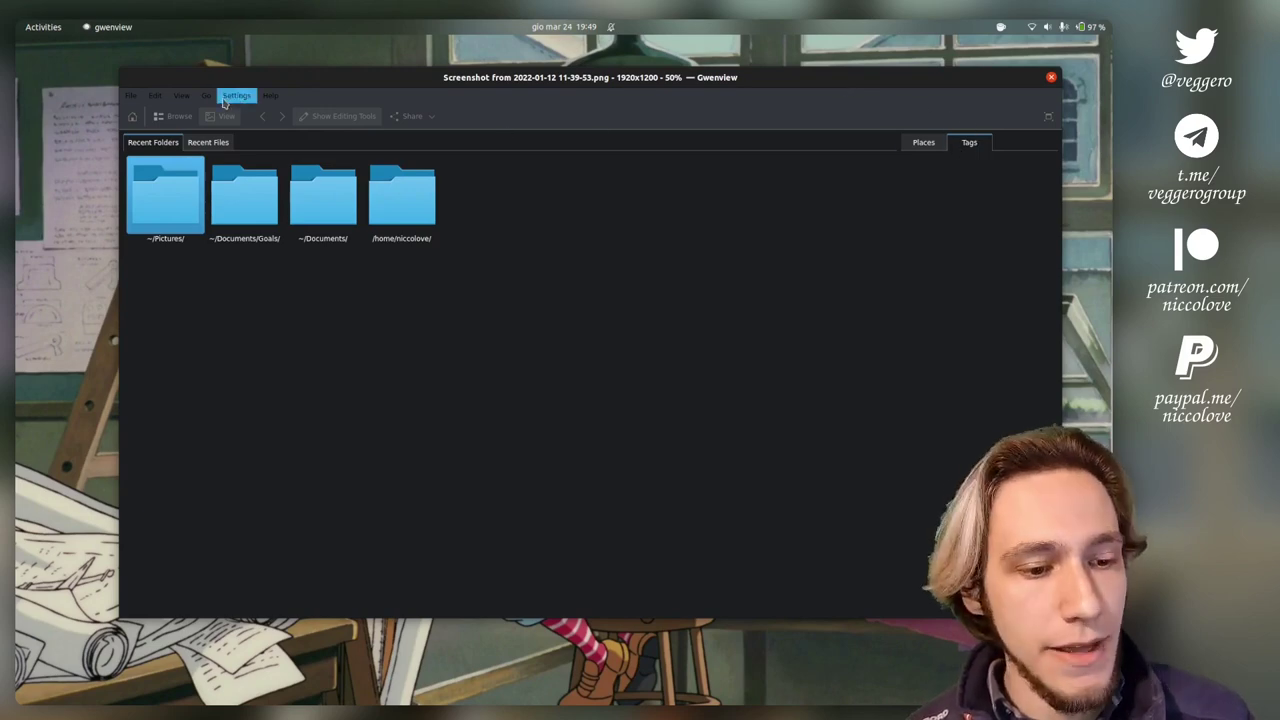
{"action": "left_click", "coordinate": [156, 96]}
{"action": "mouse_move", "coordinate": [194, 212]}
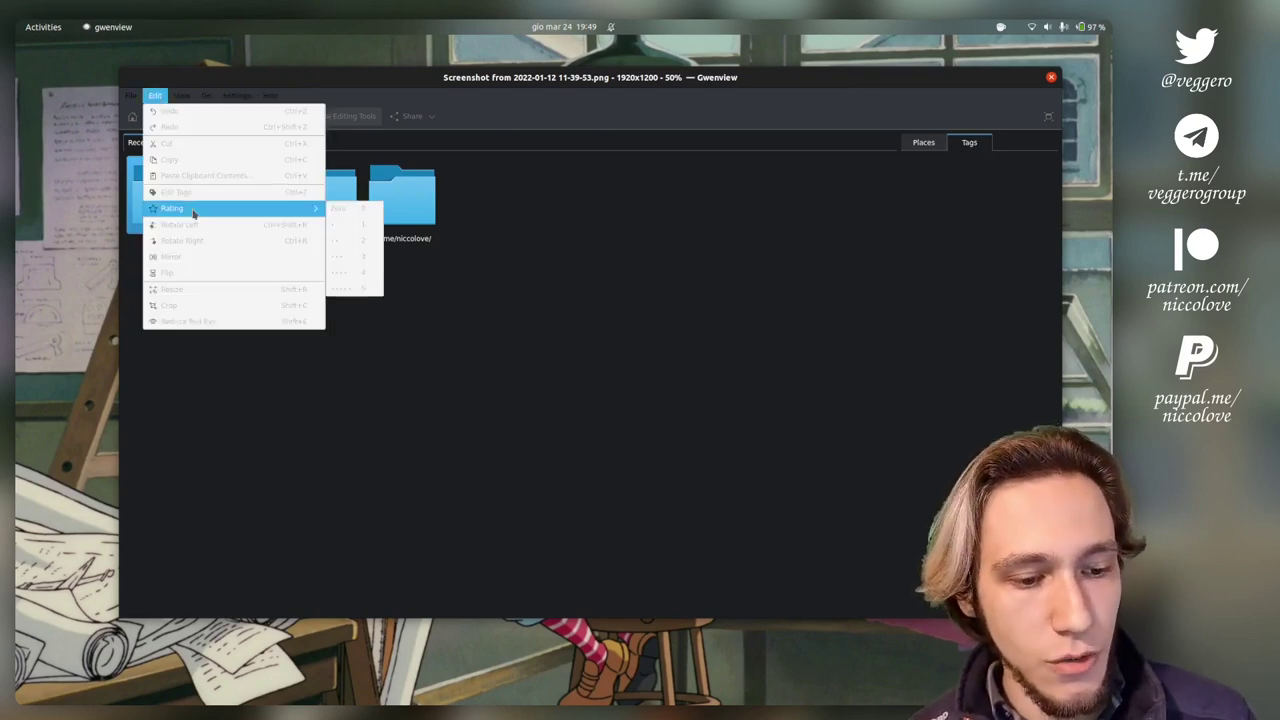